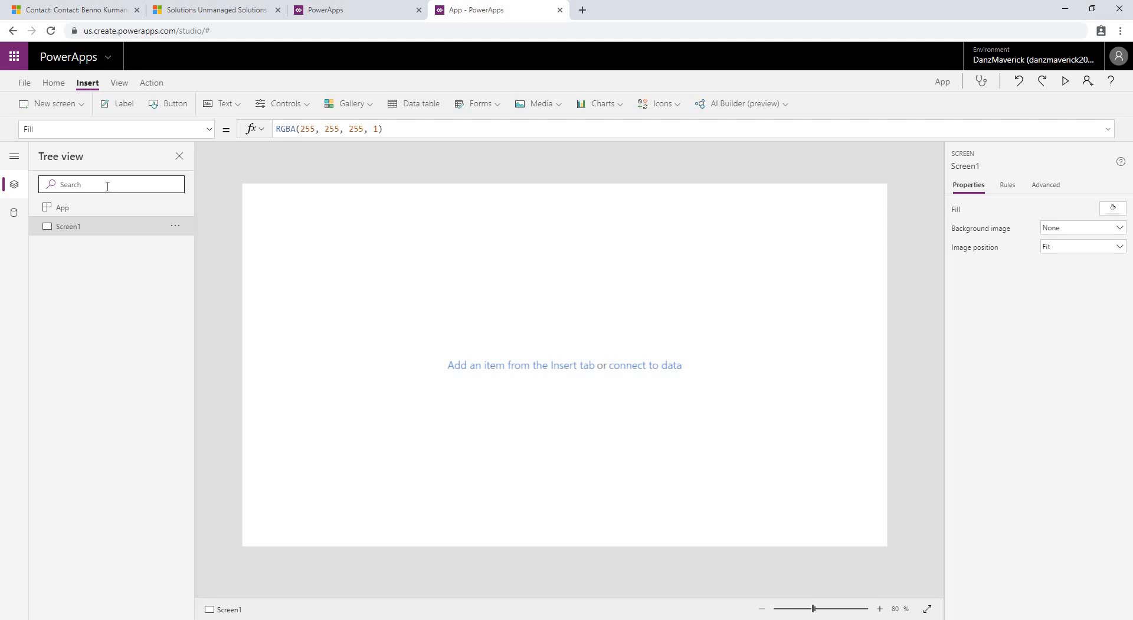
Enable the experimental Components feature in the app's advanced settings and return to the canvas
click(54, 83)
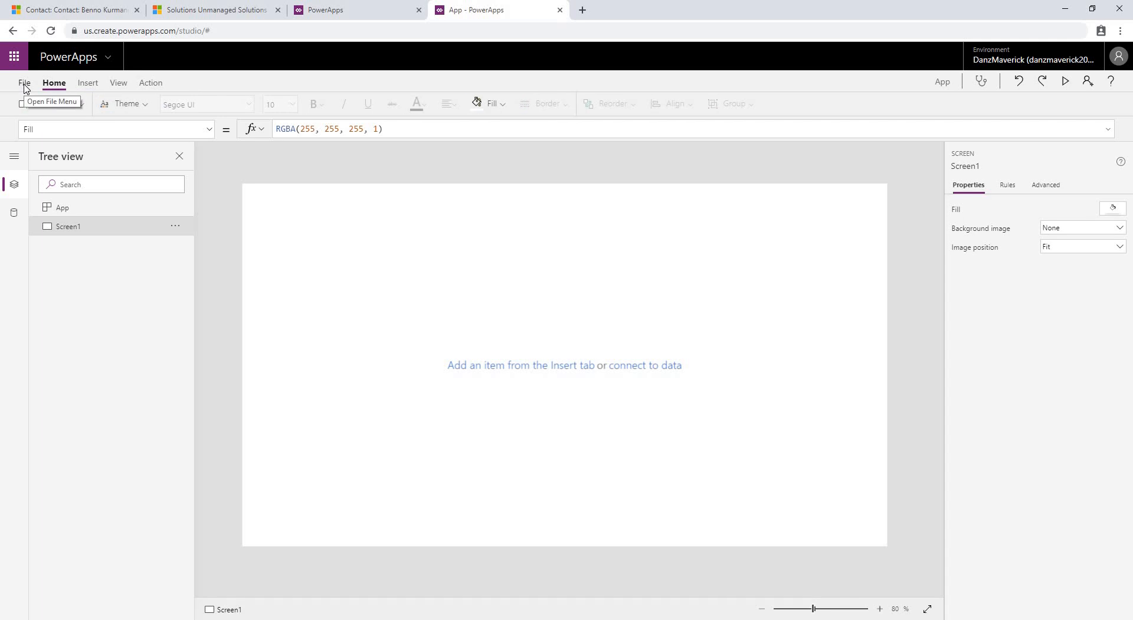
click(24, 85)
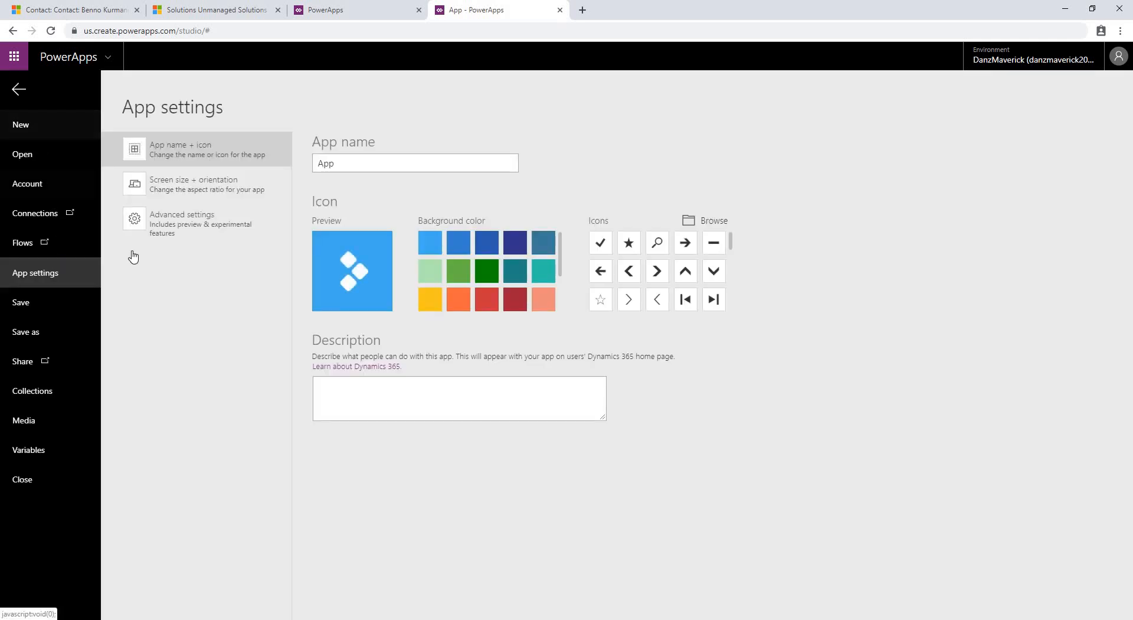
click(187, 230)
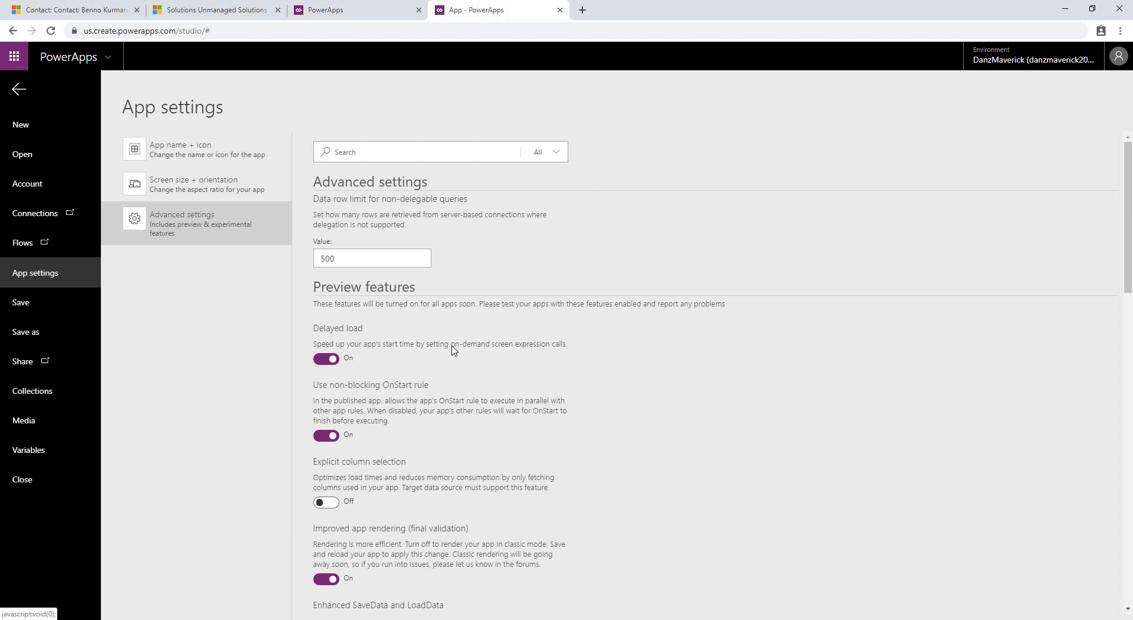
scroll(460, 364, down, 12)
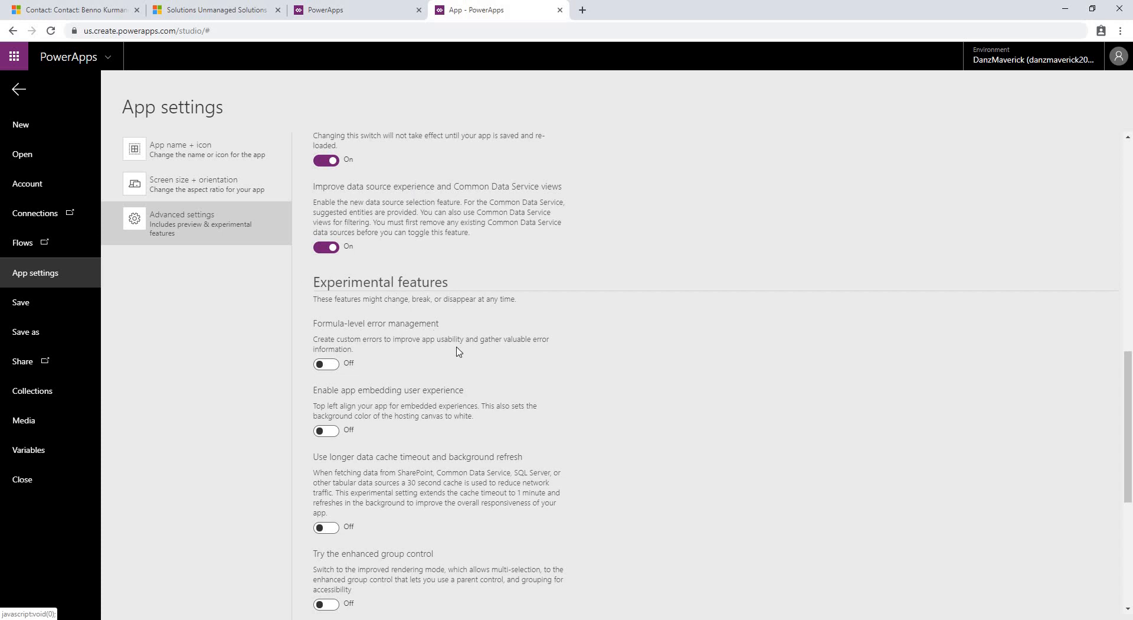
scroll(459, 352, down, 2)
scroll(458, 353, down, 2)
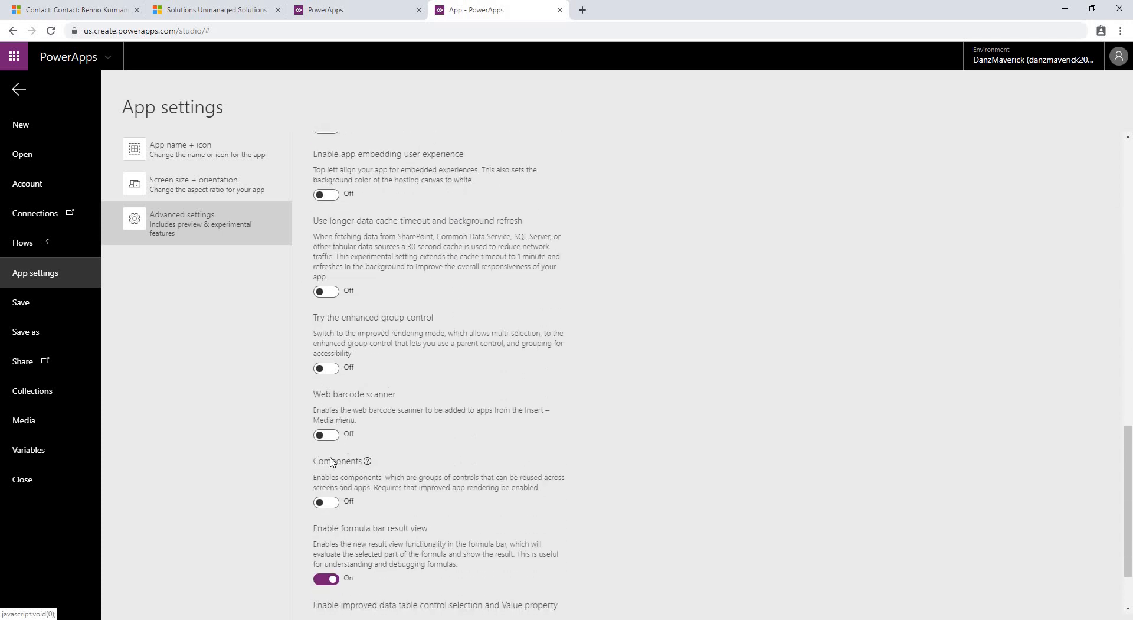
click(330, 505)
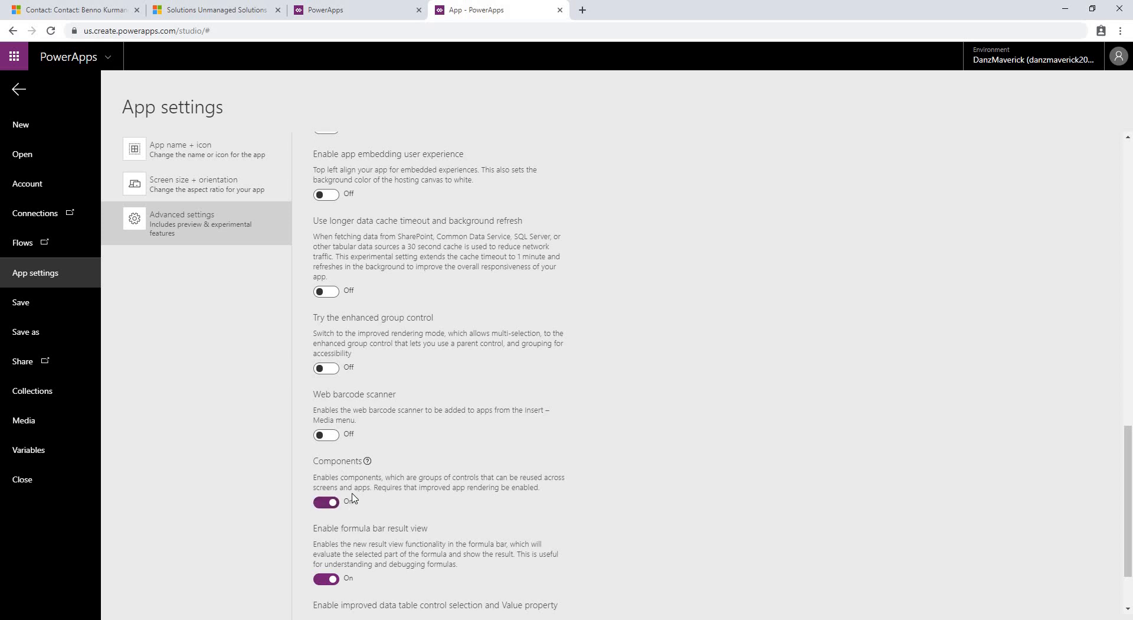
click(19, 89)
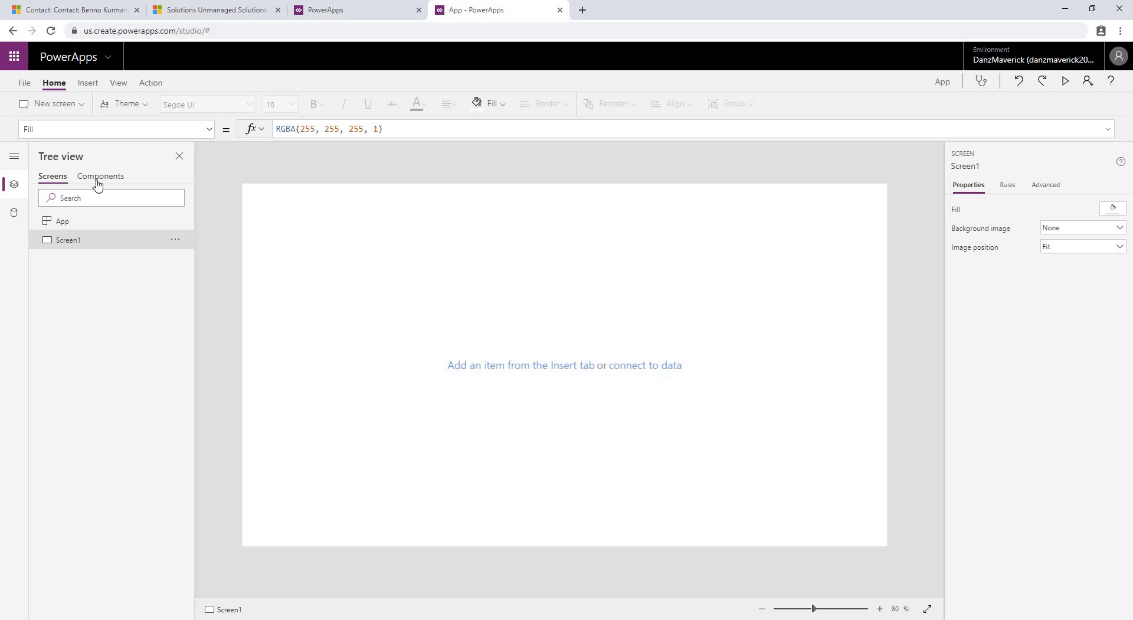
click(88, 85)
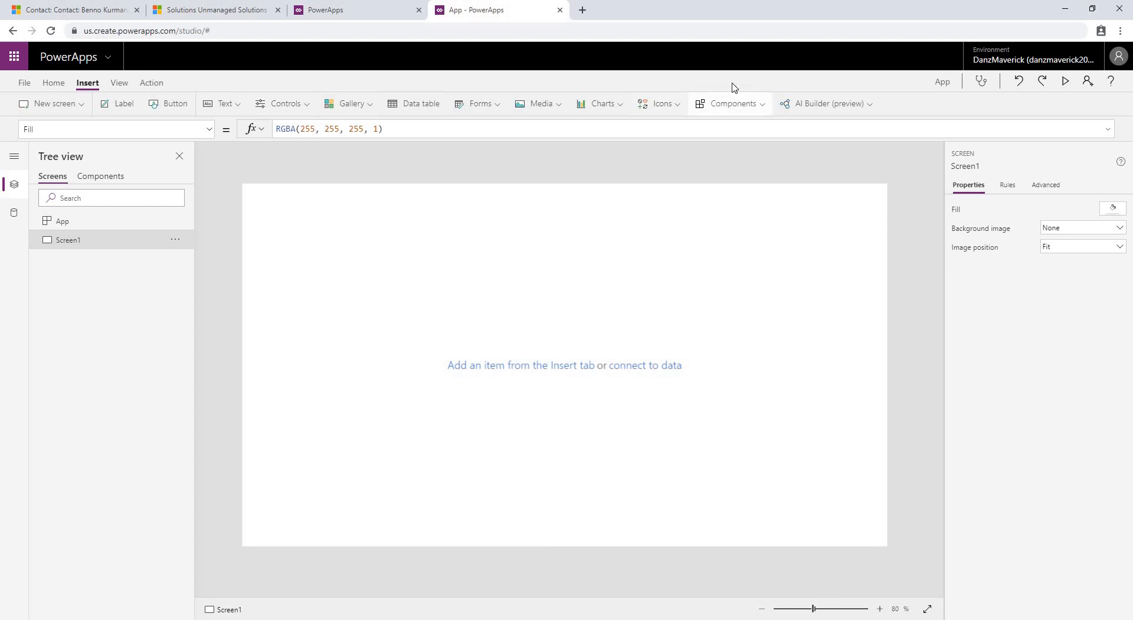
click(760, 105)
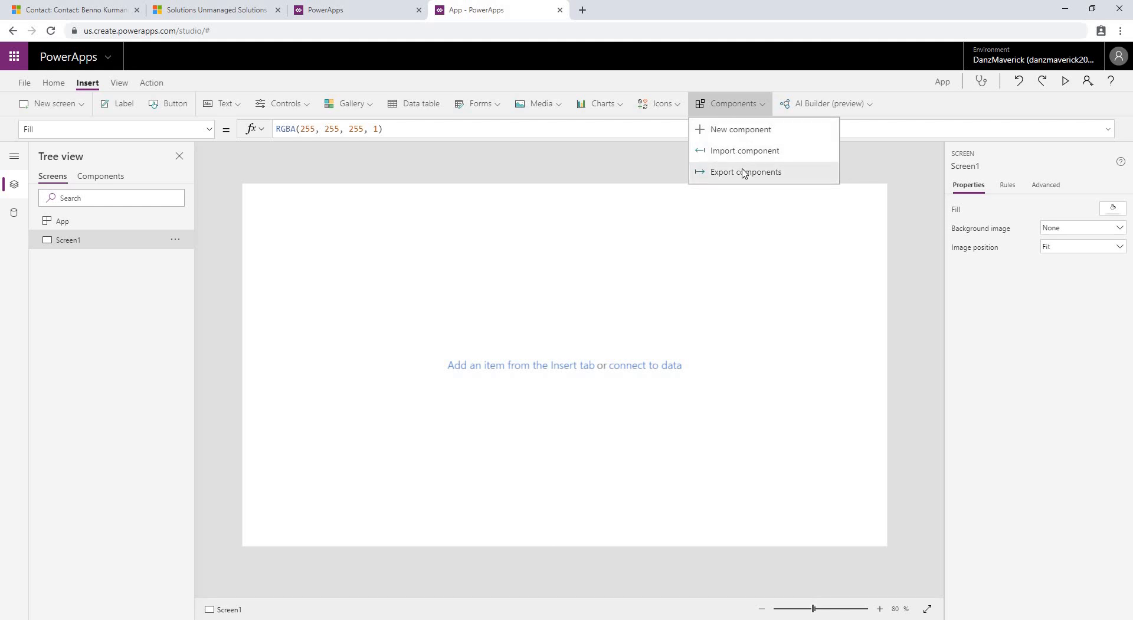
click(64, 236)
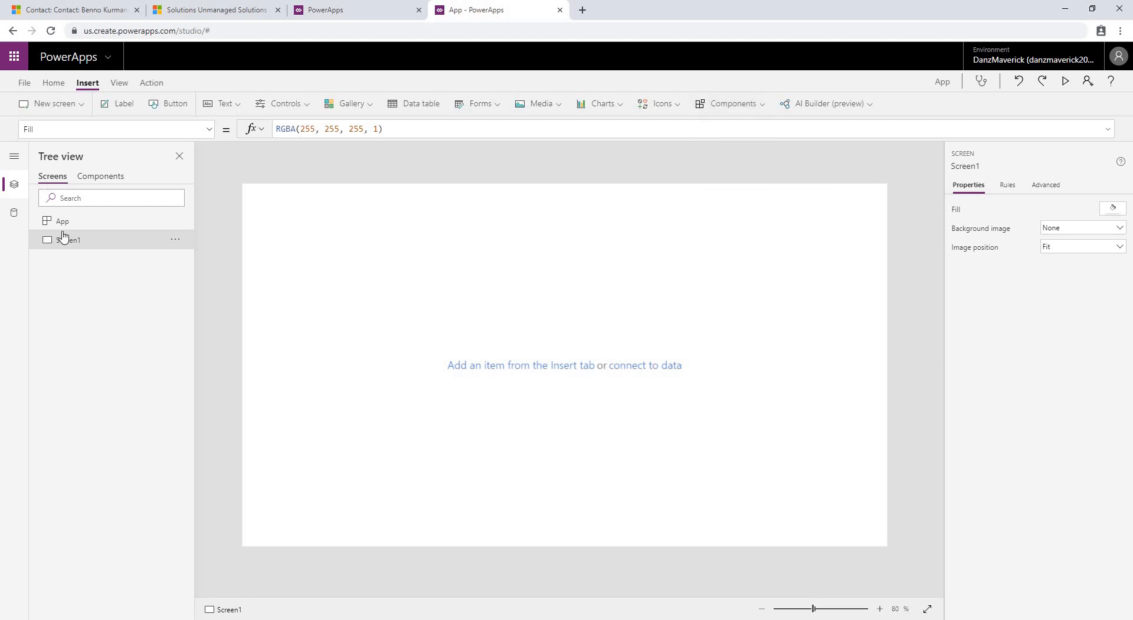
Create a new component and name it "Section"
click(102, 178)
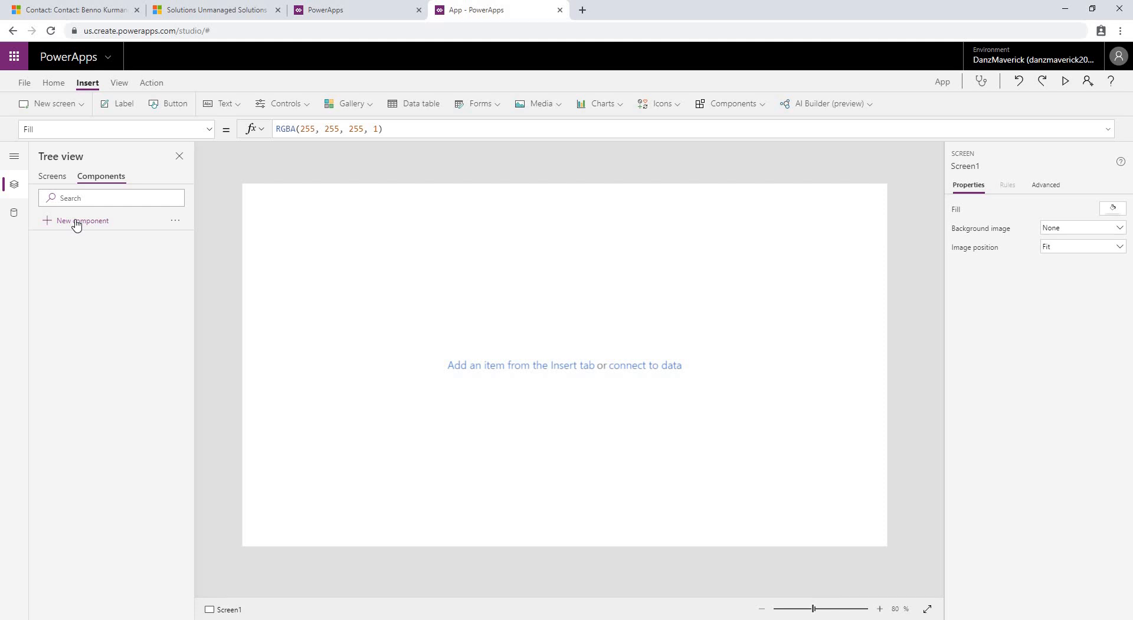
click(76, 223)
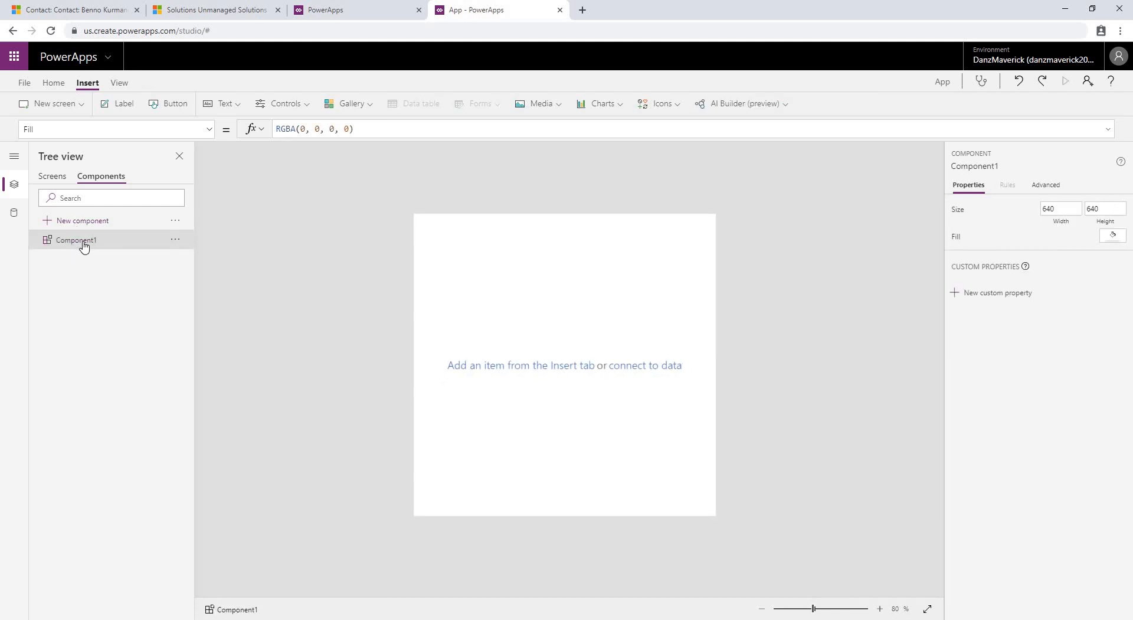
click(1003, 167)
text(Section)
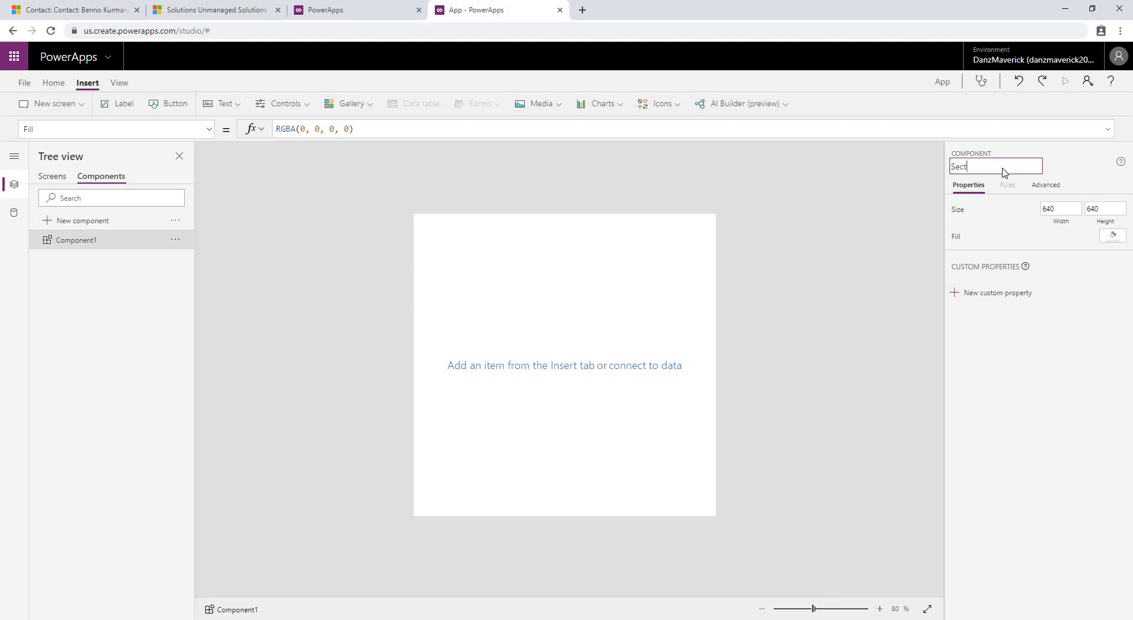
key(Return)
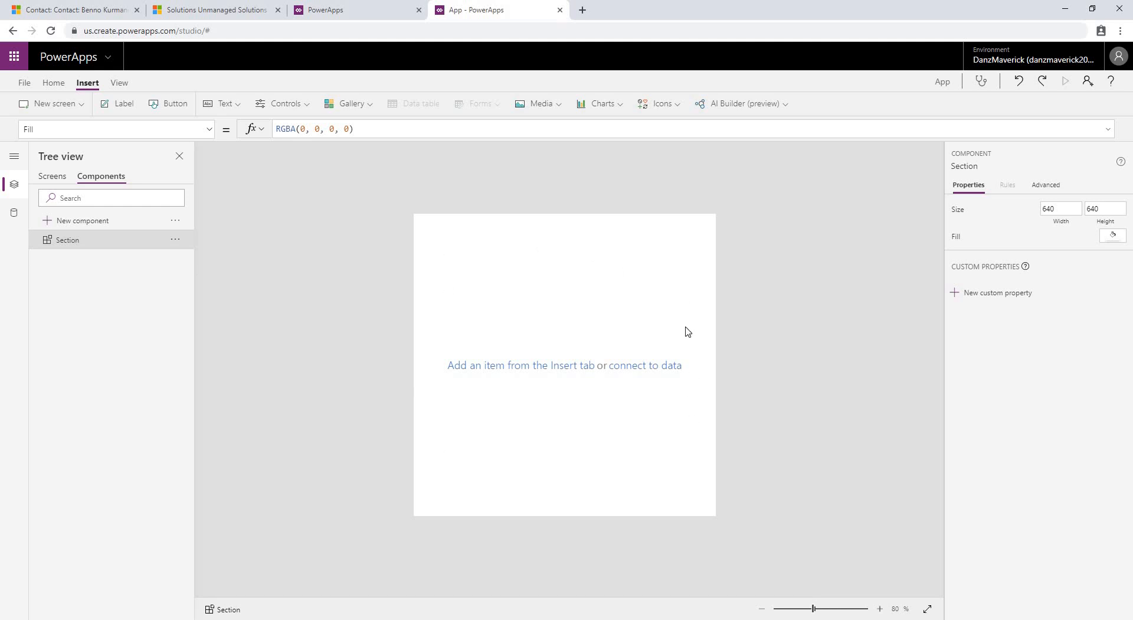
Check the Contact Information section on the Dynamics 365 contact form, and set the Section component's height to 300 in PowerApps
click(74, 5)
click(421, 241)
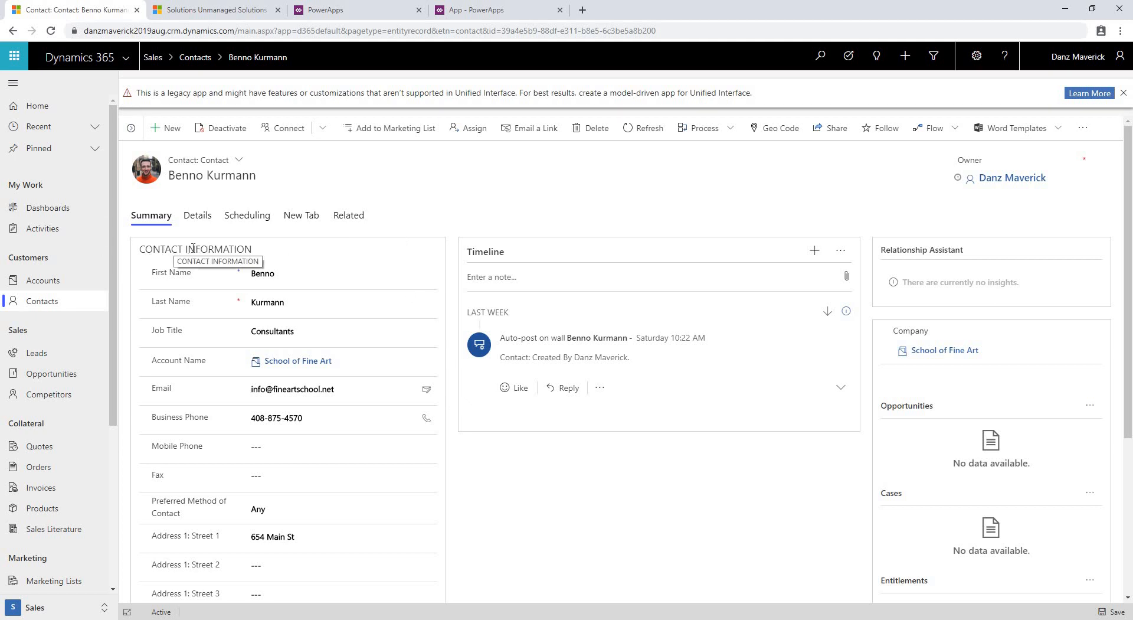
click(491, 10)
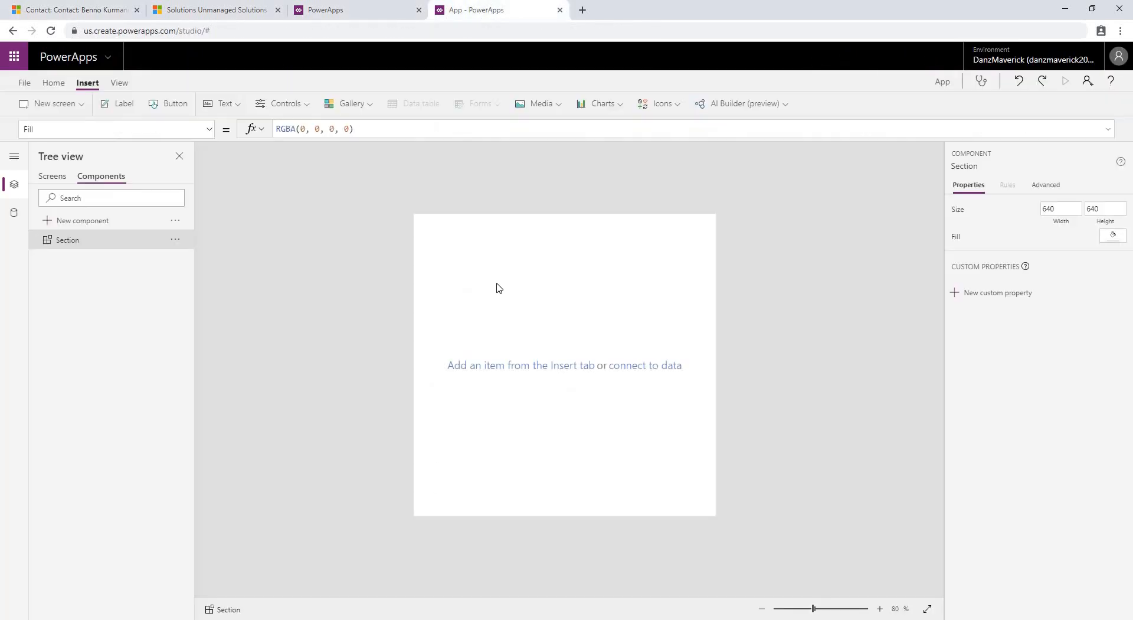
click(1105, 210)
text(300)
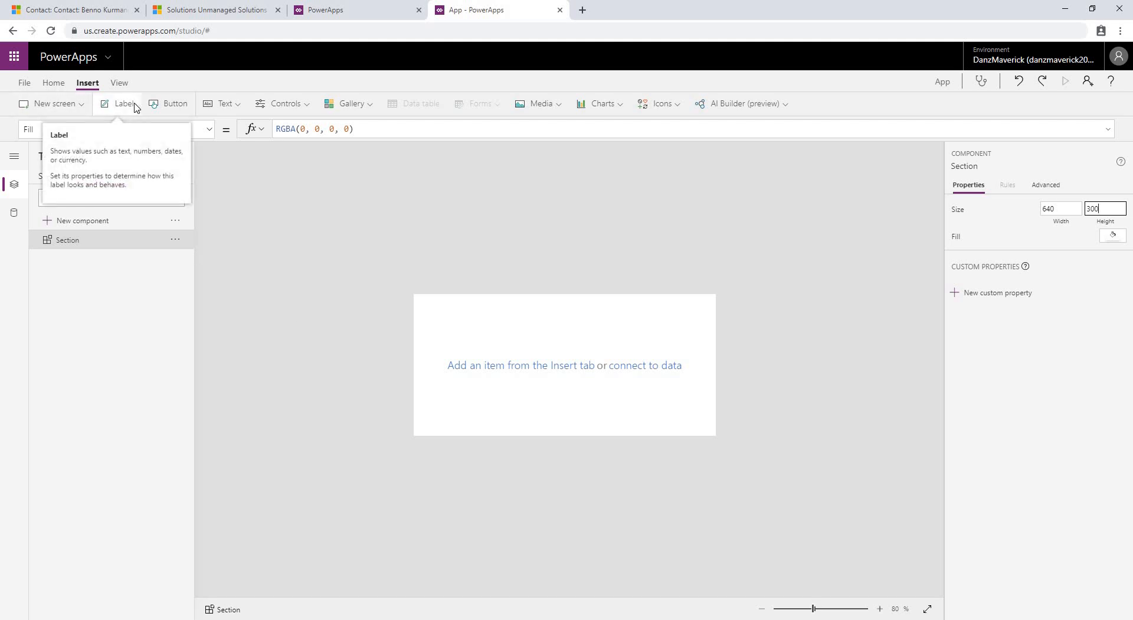
Insert a rectangle shape into the Section component and fit it to the whole component, at position 0, 0 with size 640 by 300
click(671, 109)
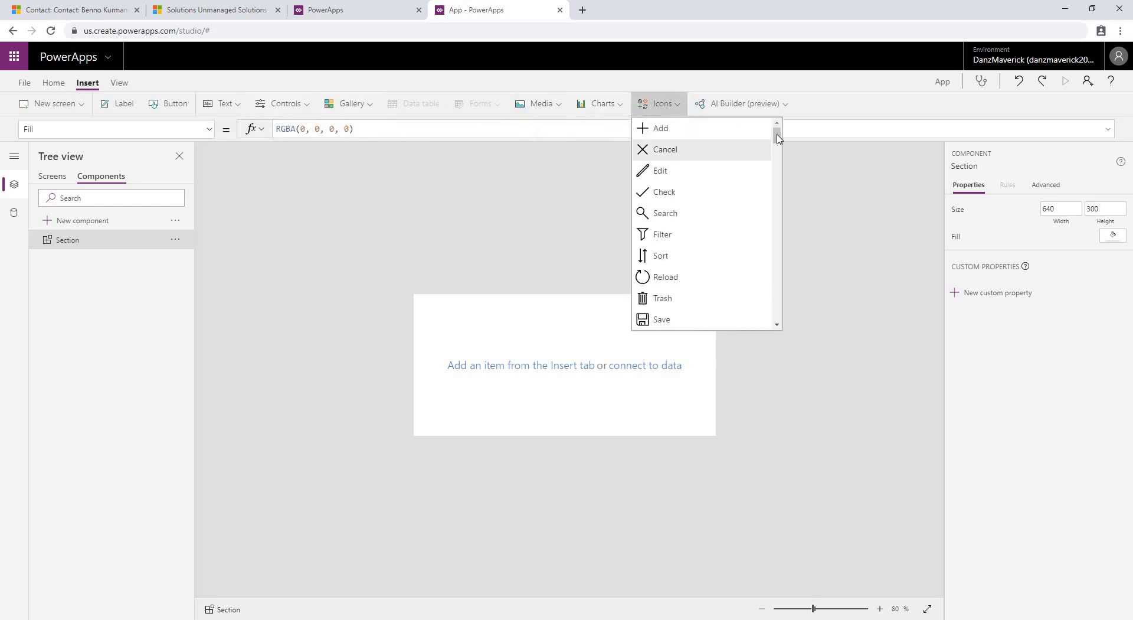
scroll(776, 255, down, 5)
scroll(776, 255, down, 10)
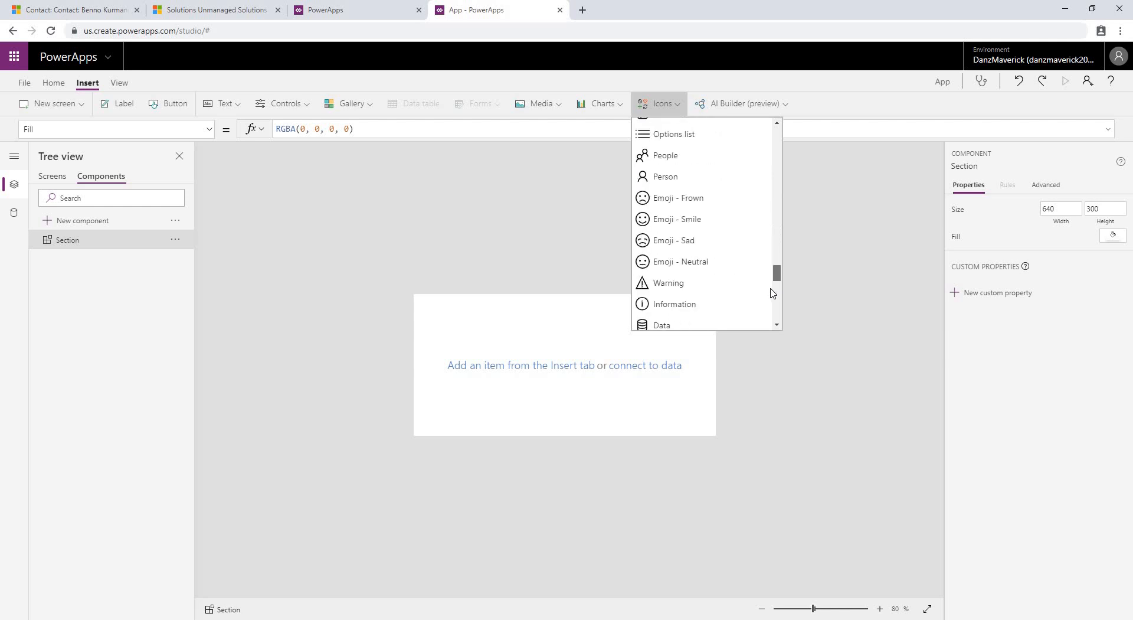
scroll(771, 303, down, 3)
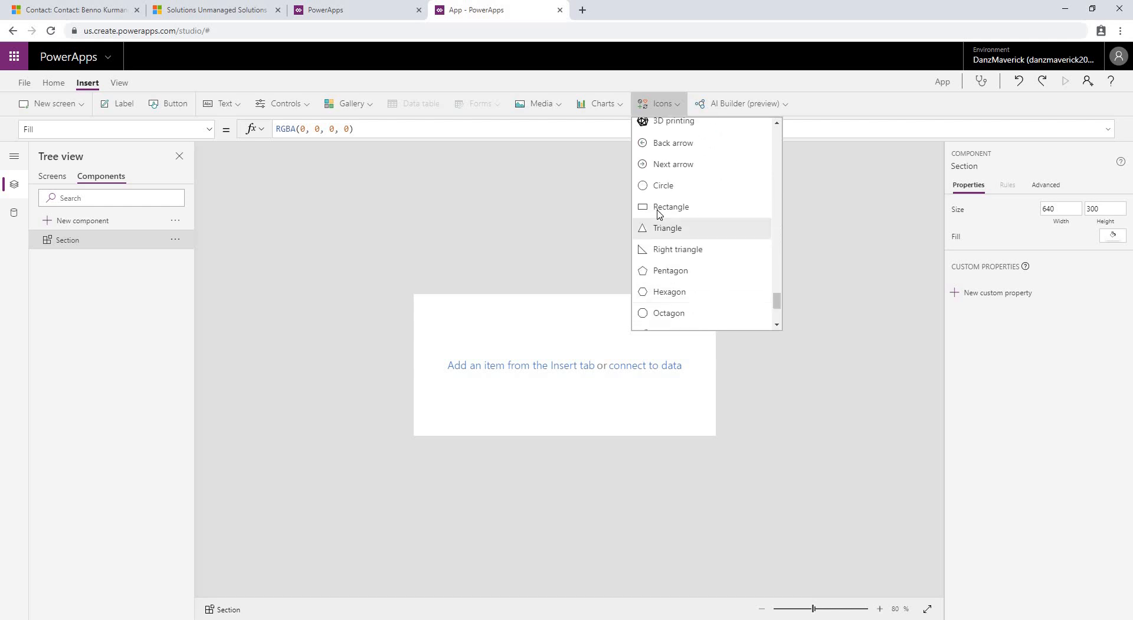
click(663, 215)
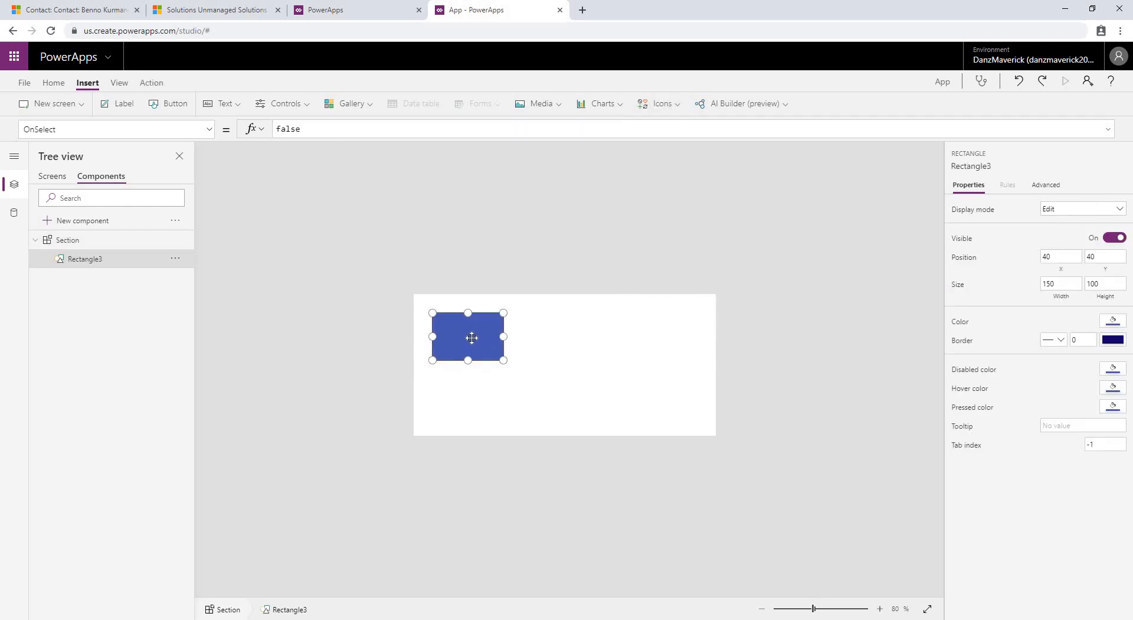
drag(470, 334, 453, 319)
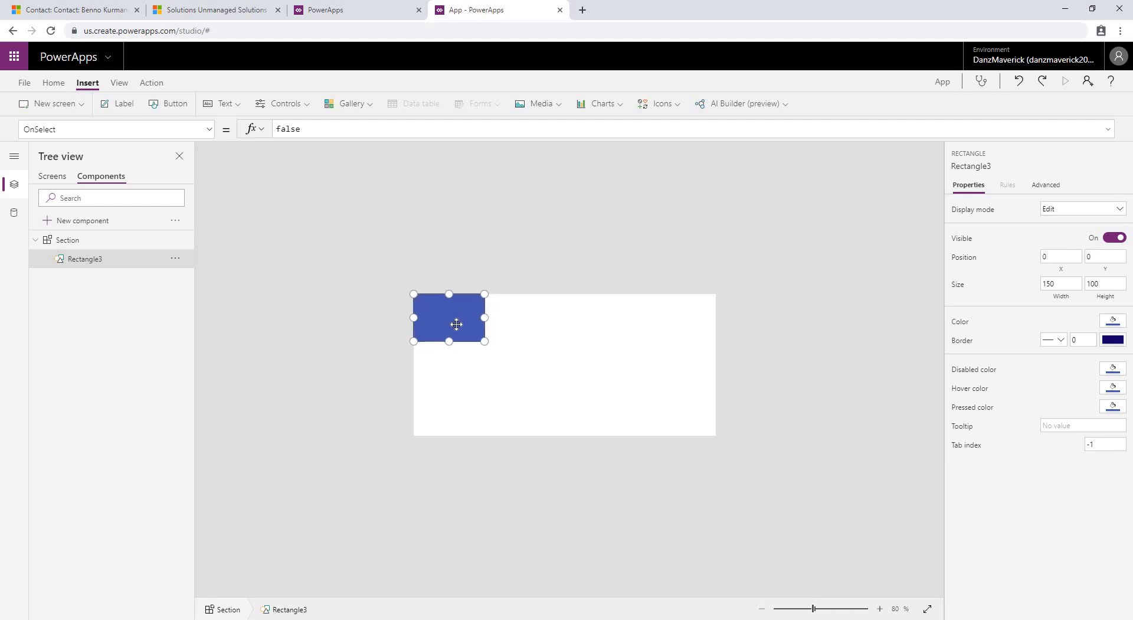
drag(671, 414, 729, 441)
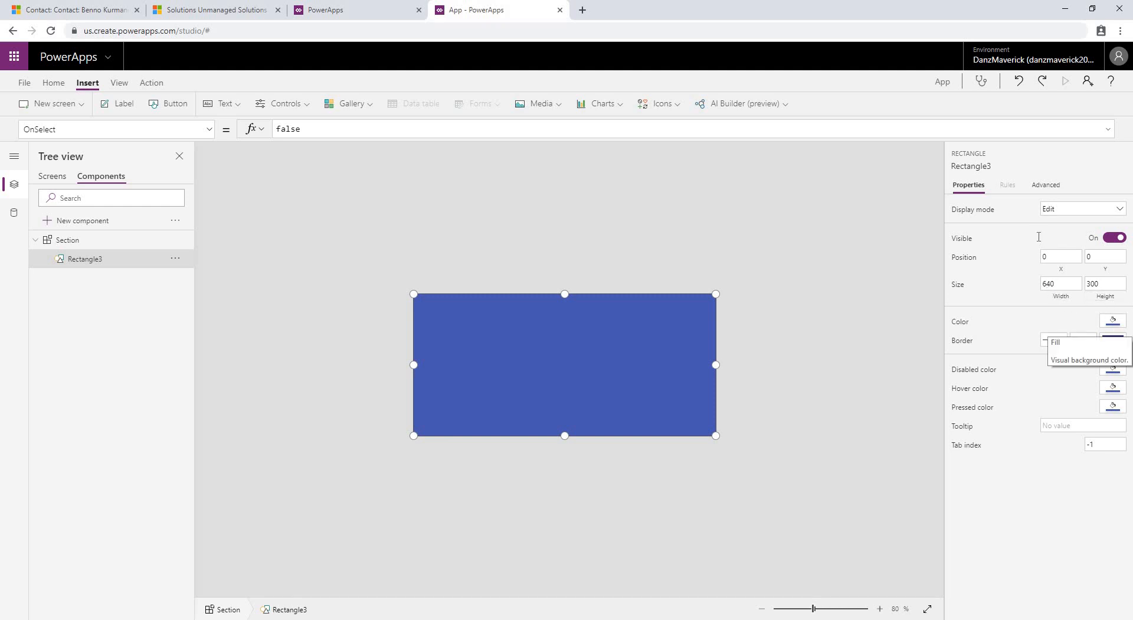
Make the rectangle's fill color transparent and set its border width to 2
click(1112, 324)
click(966, 393)
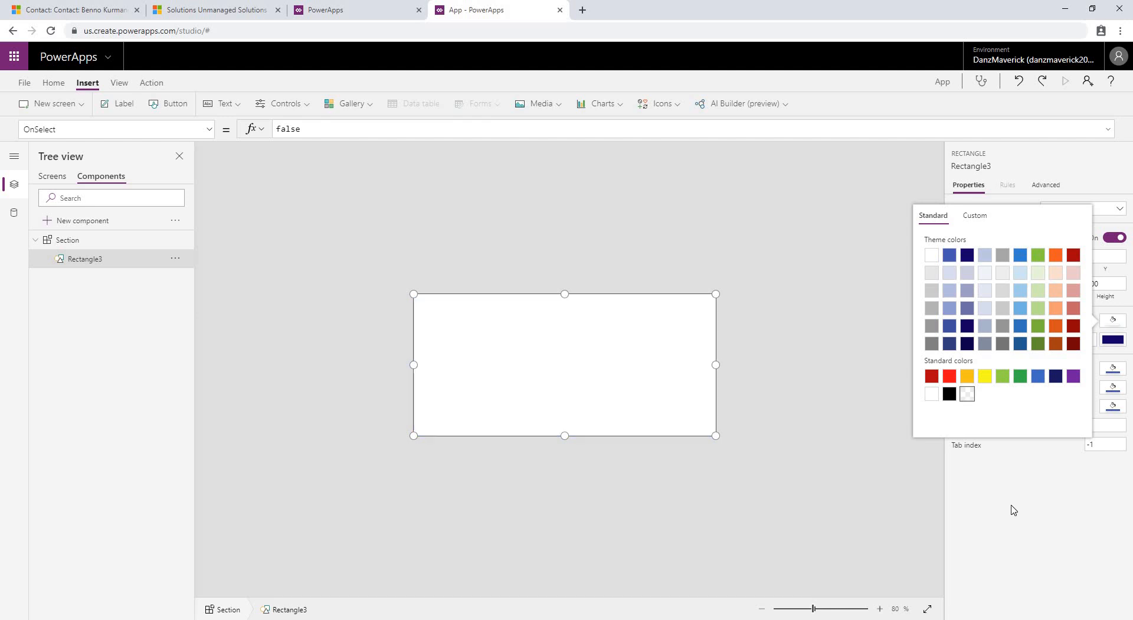
click(1012, 510)
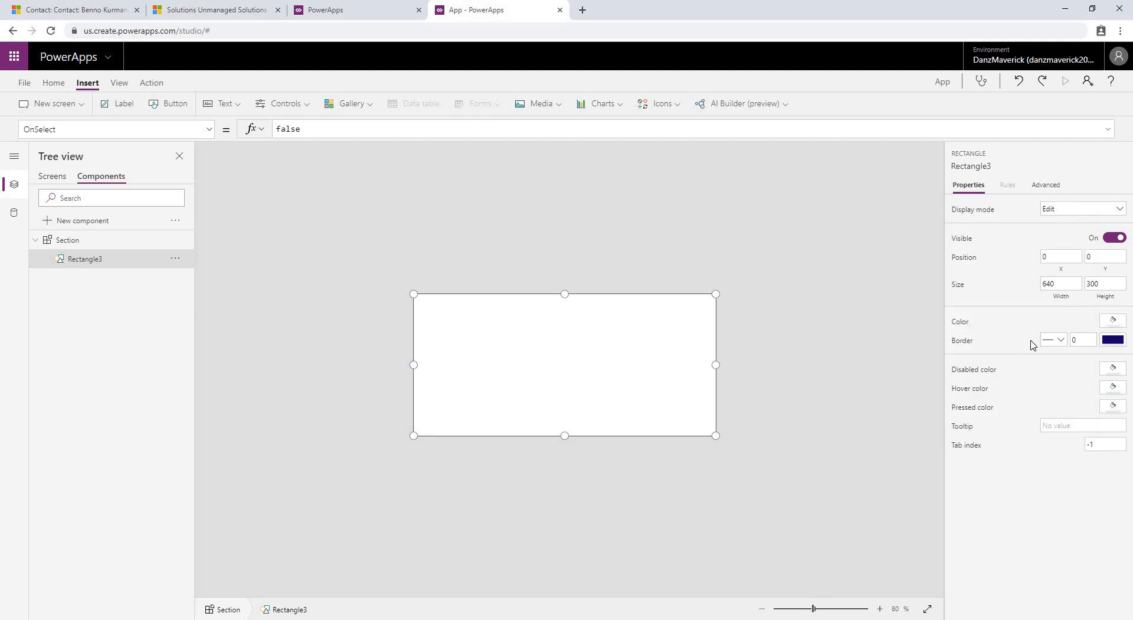
click(1060, 341)
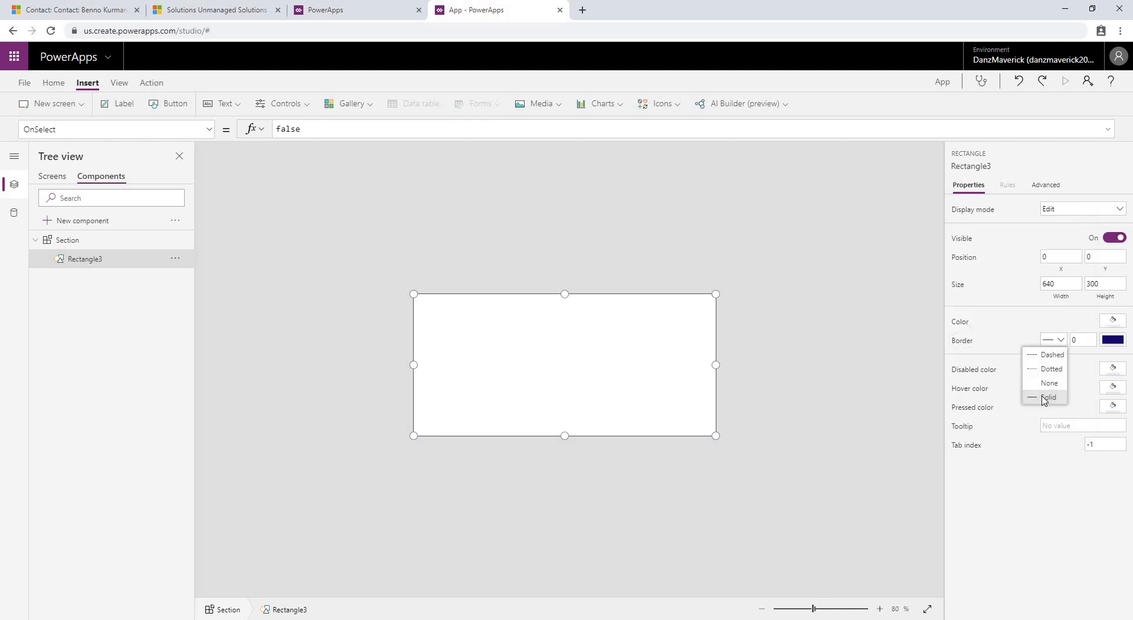
click(1084, 340)
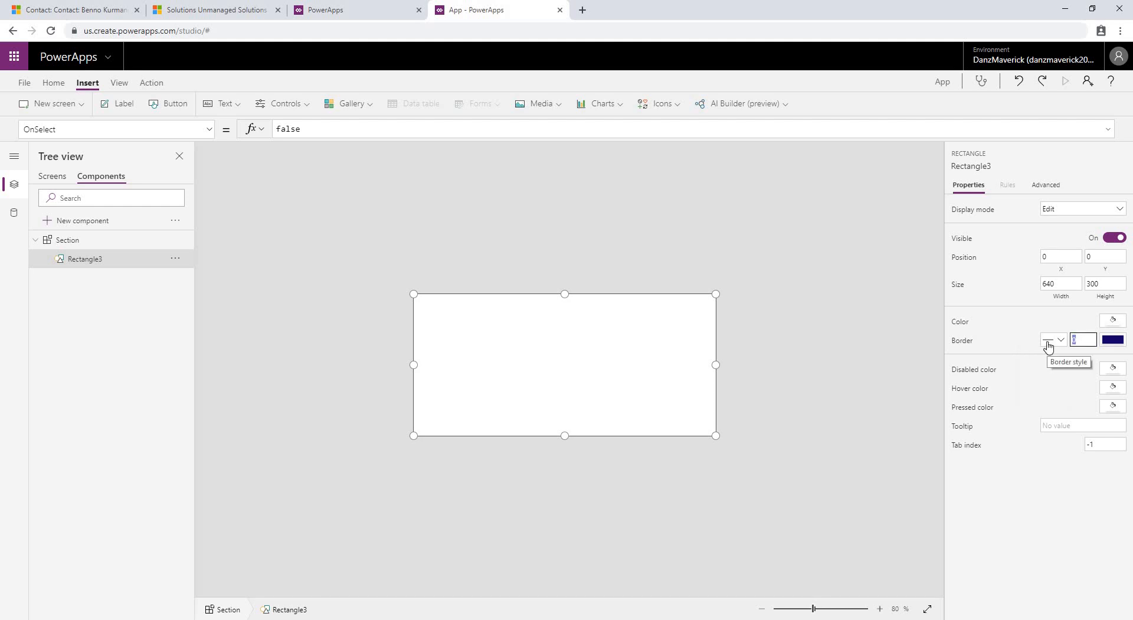
text(2)
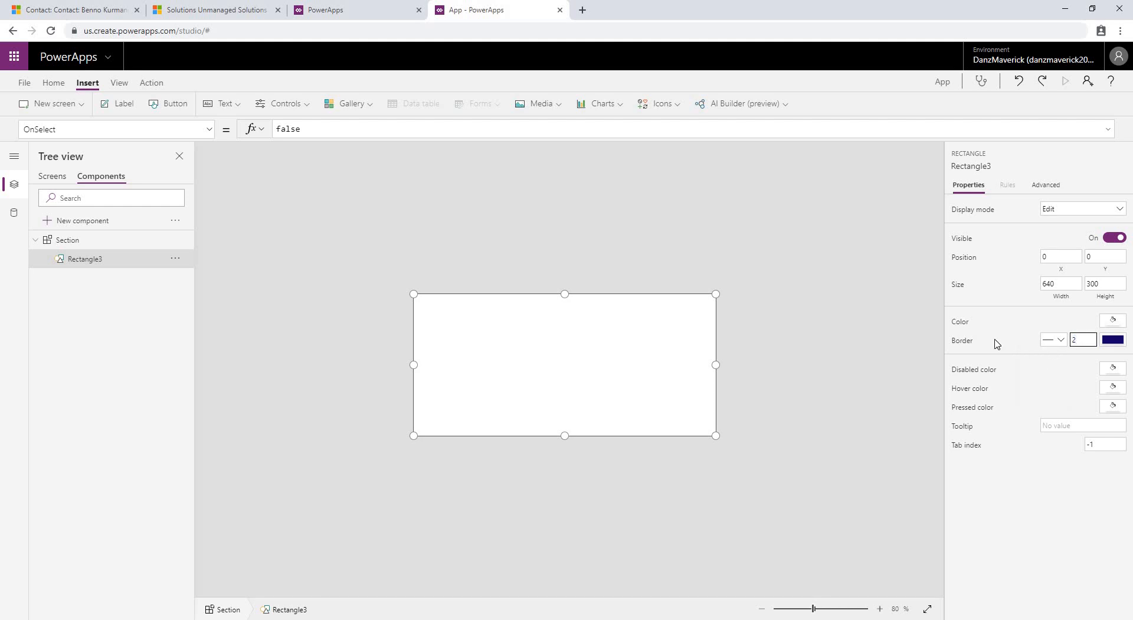
Set the rectangle's BorderColor property to the light gray RGBA(207,207,207, 1) and check the border on the component
click(965, 342)
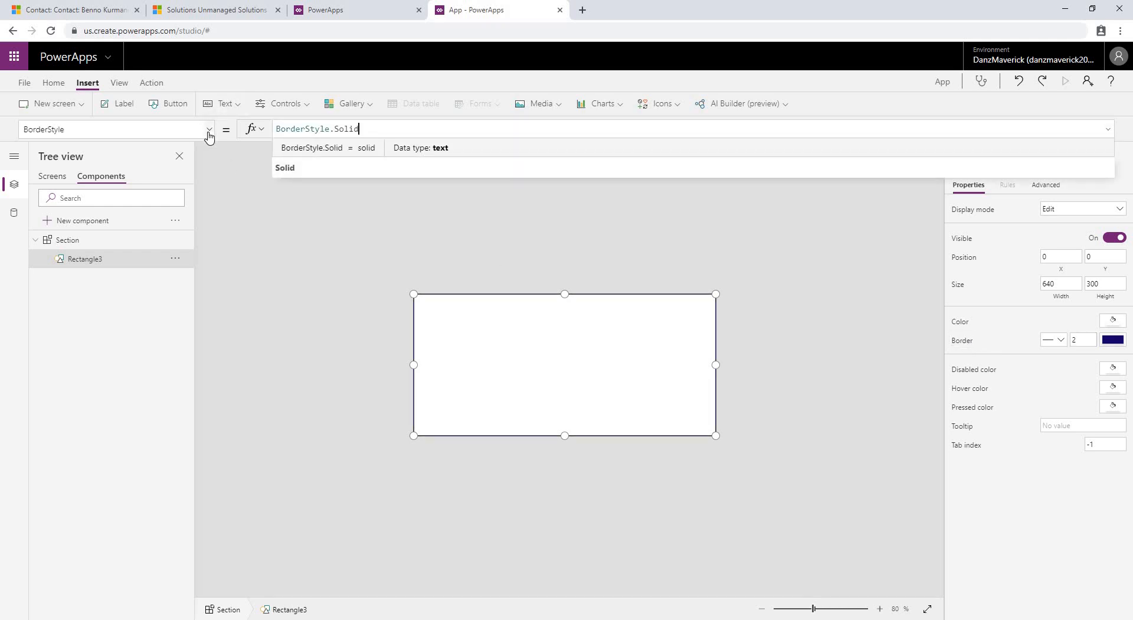
click(209, 135)
click(79, 179)
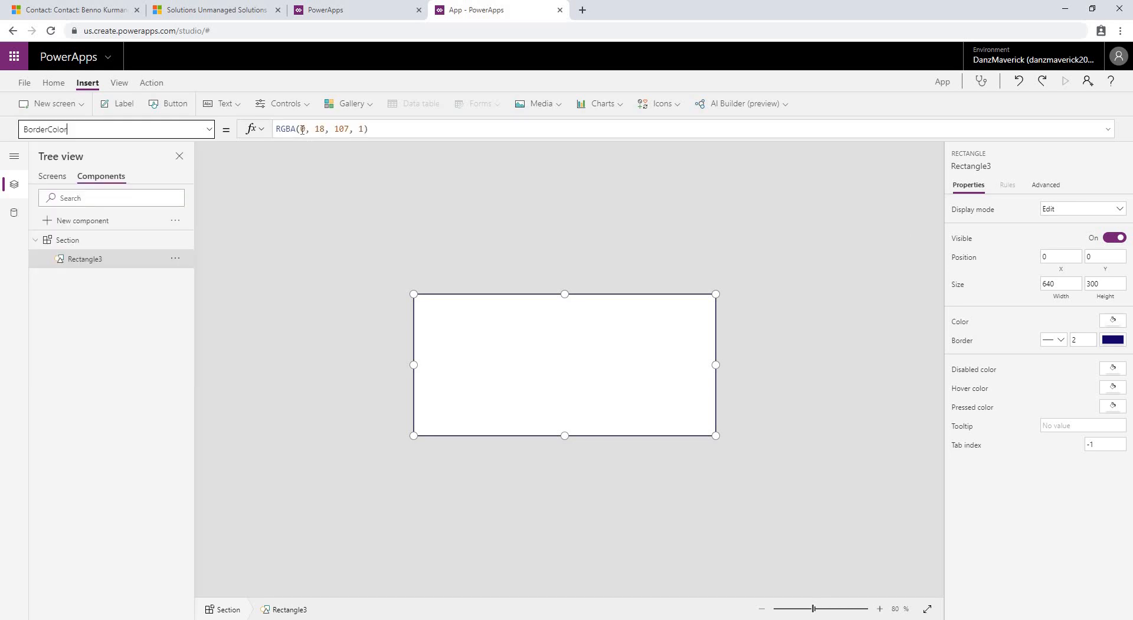
drag(298, 129, 350, 130)
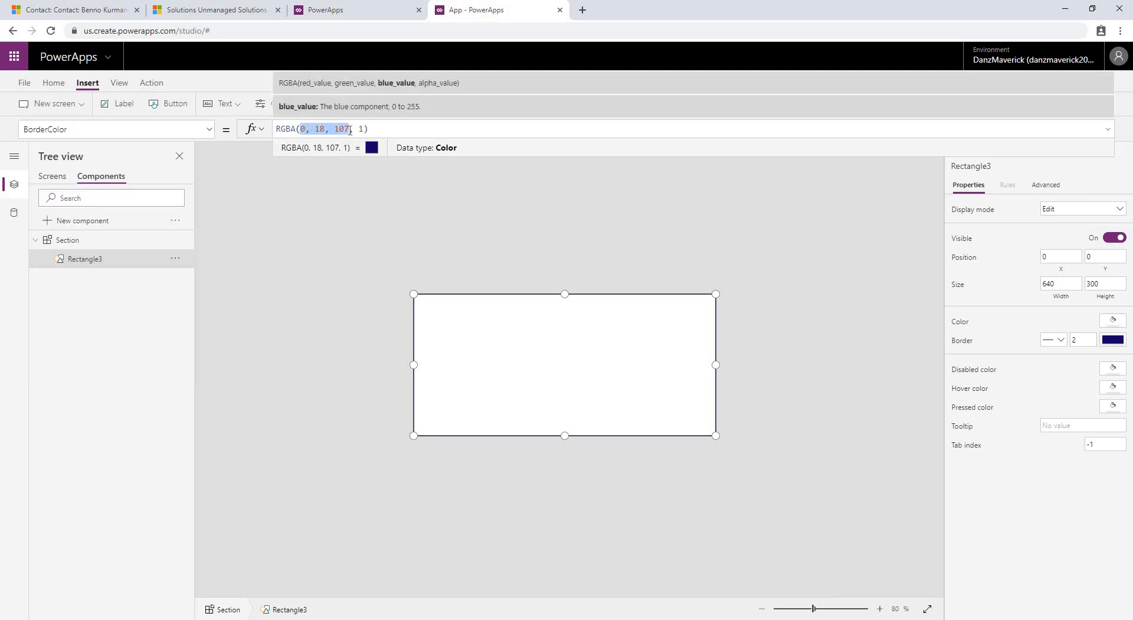
text(2)
text(07,20)
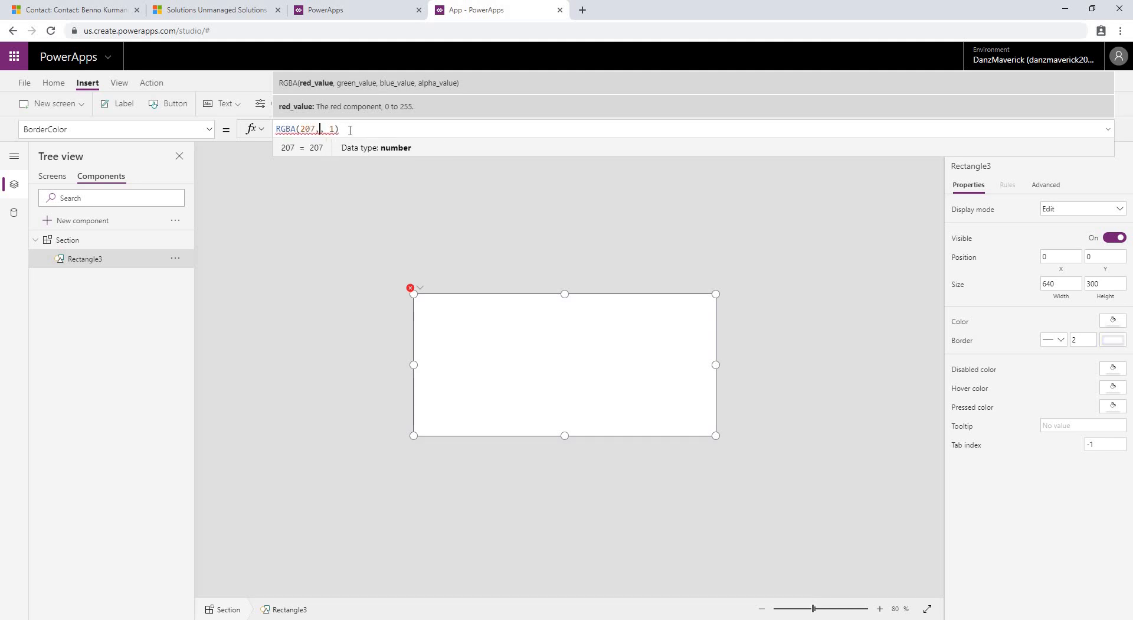
text(7,207)
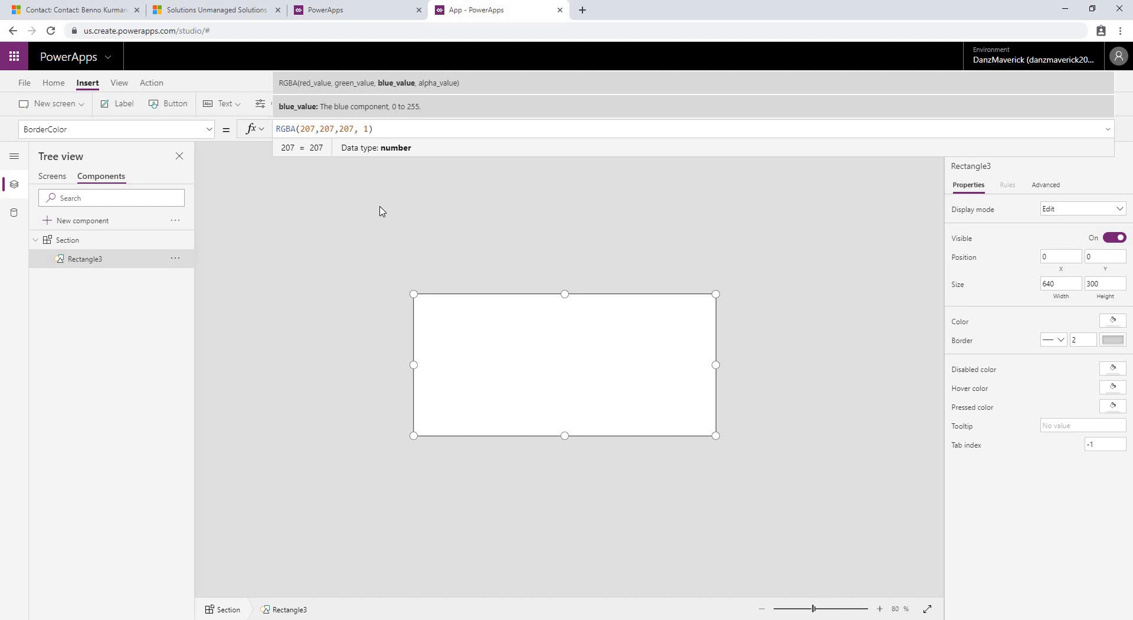
click(427, 242)
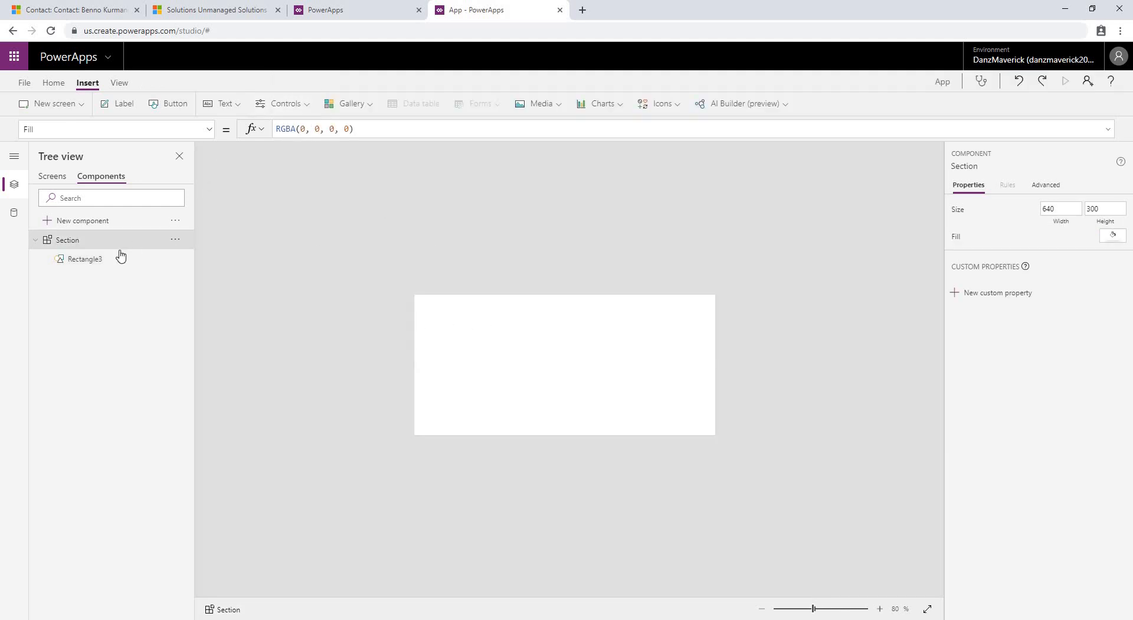
click(85, 258)
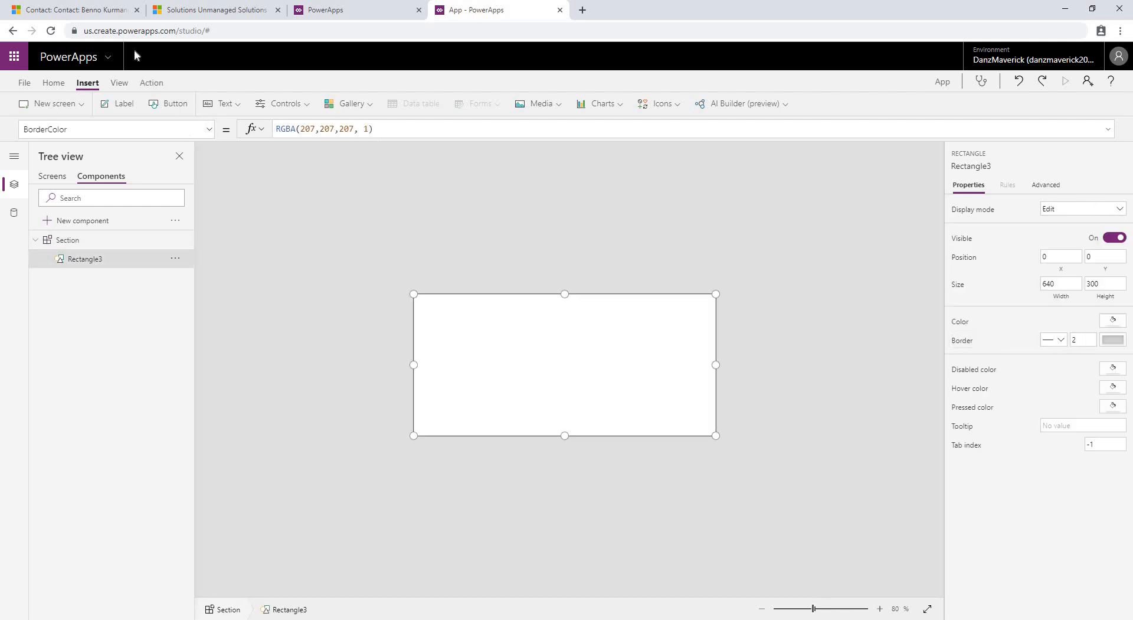
Compare the bordered sections on the Dynamics 365 contact form with the Section component in PowerApps
key(ctrl+Tab)
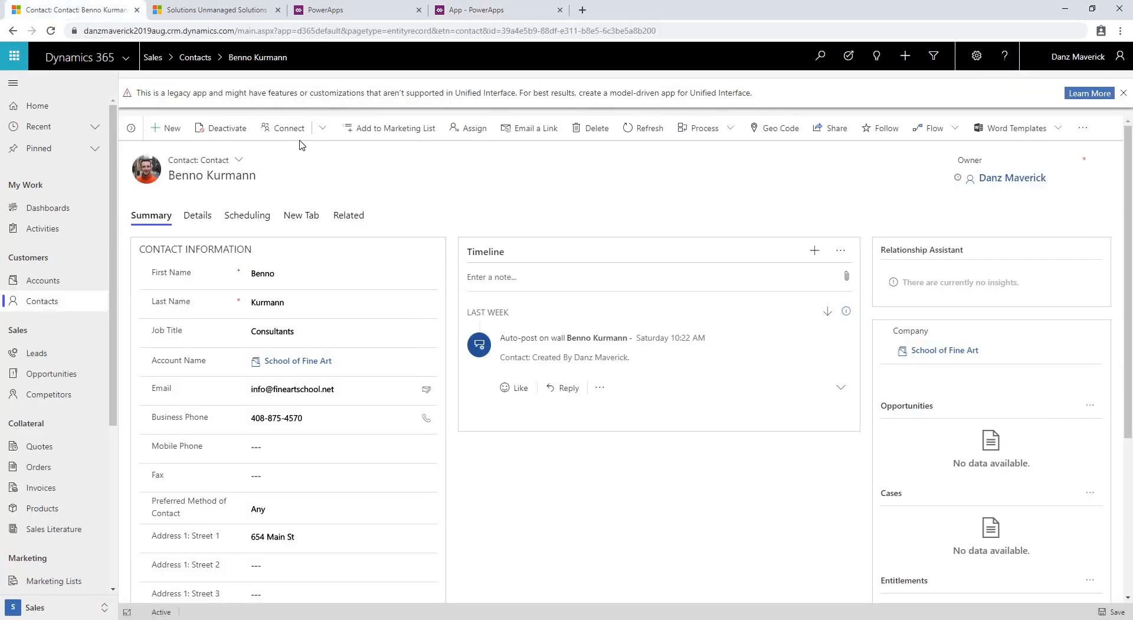
click(463, 14)
click(762, 420)
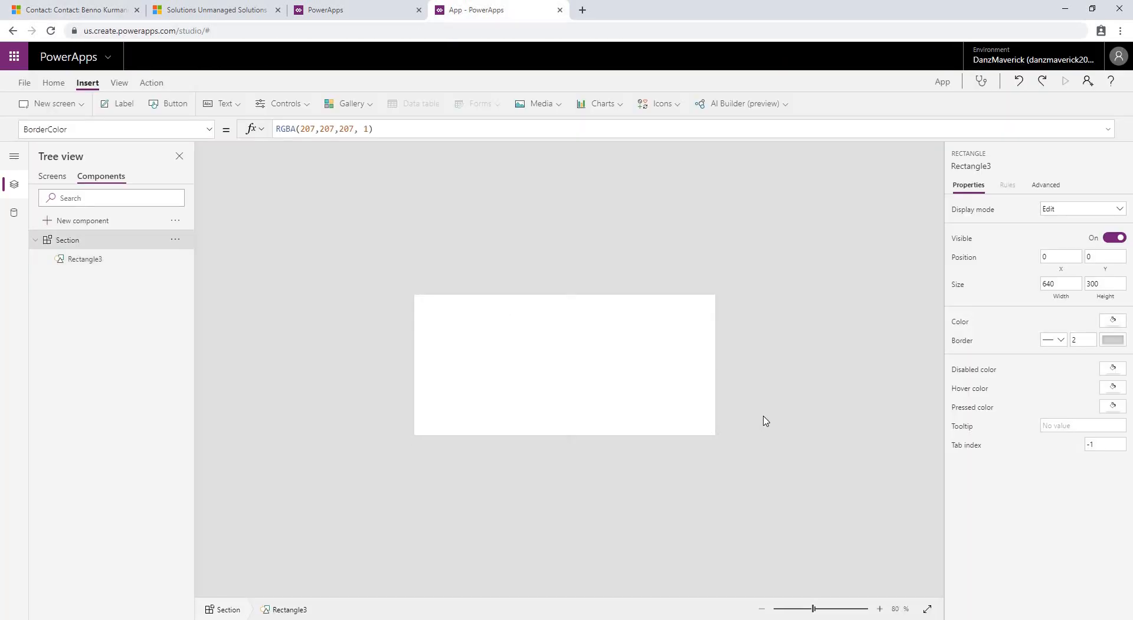
click(568, 385)
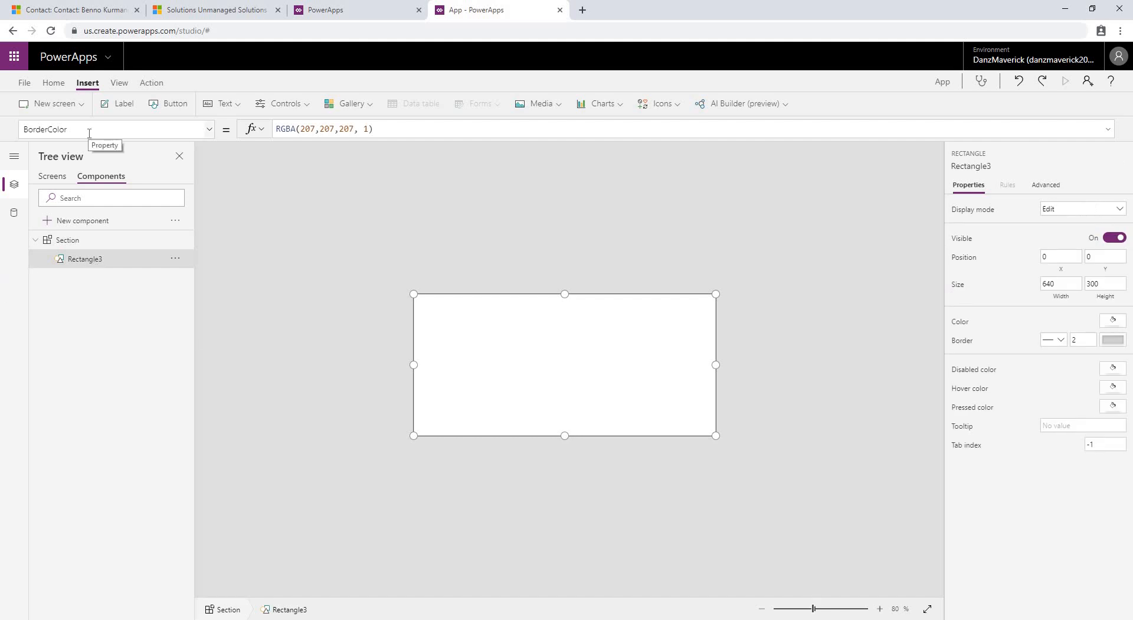
Insert a label near the Section component's upper-left corner, at about 20, 16, and set its font to Segoe UI, size 9
click(121, 104)
drag(458, 326, 447, 313)
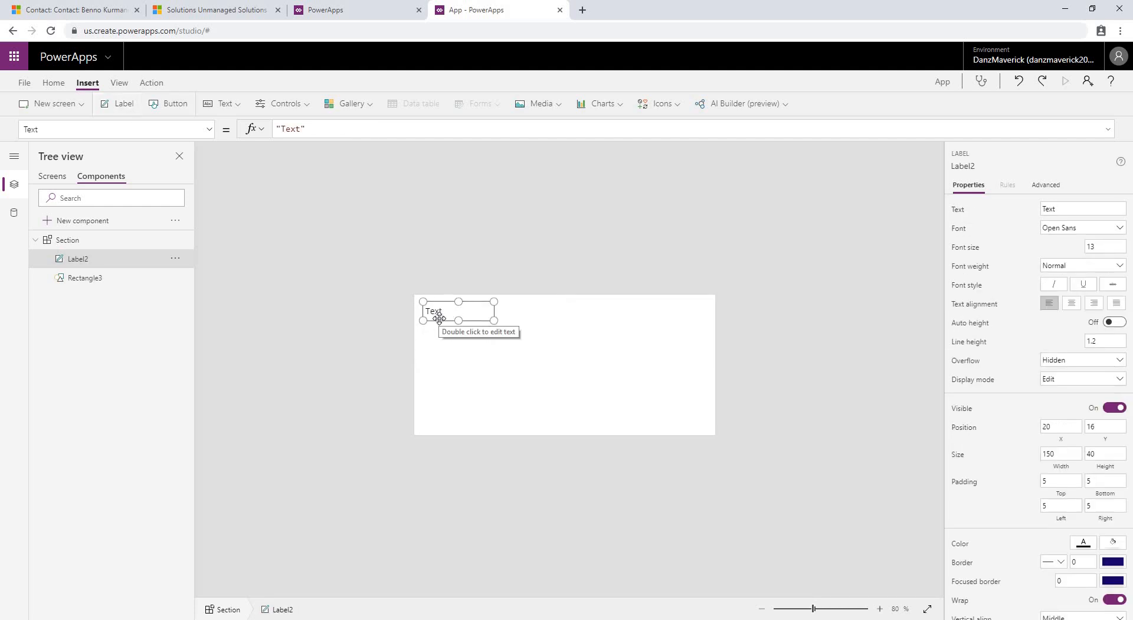
click(1085, 237)
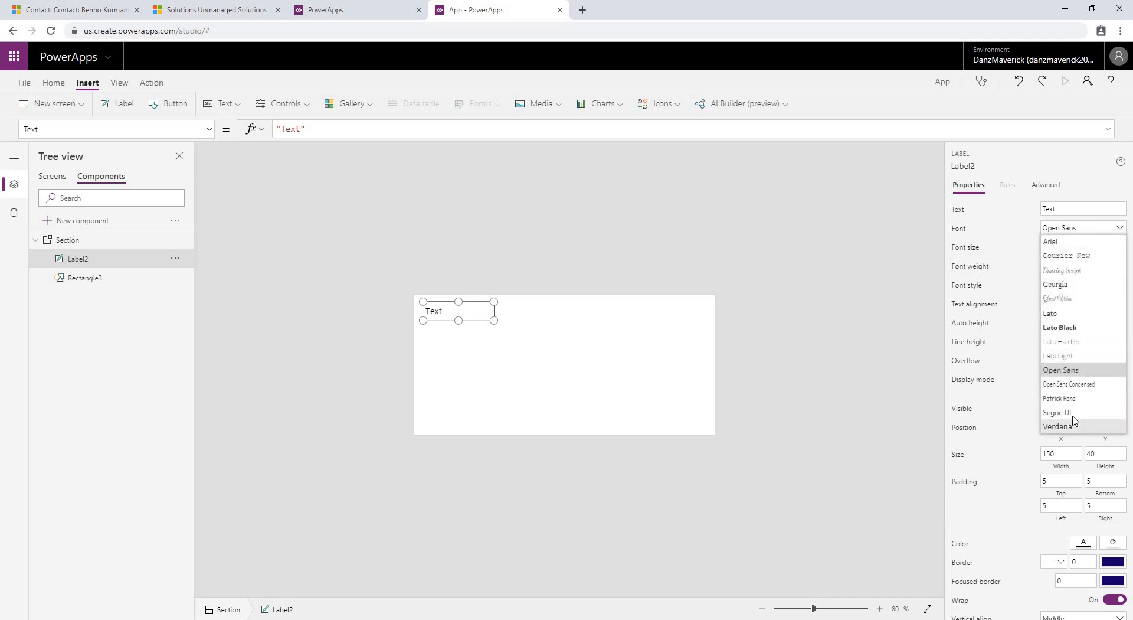
click(1069, 258)
click(1098, 247)
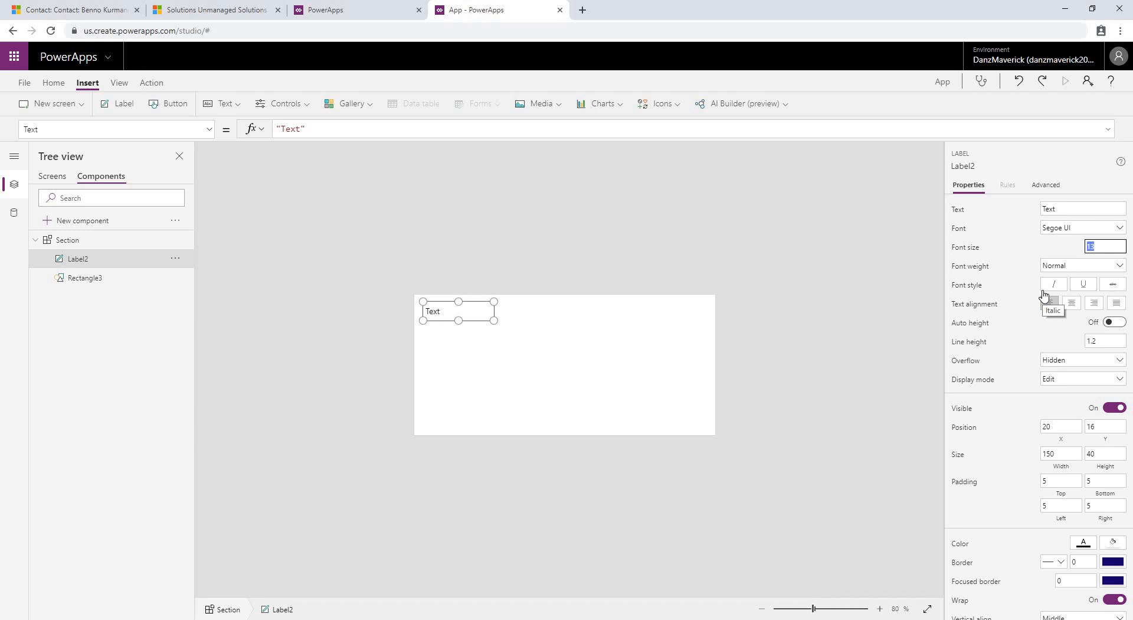
text(9)
click(779, 313)
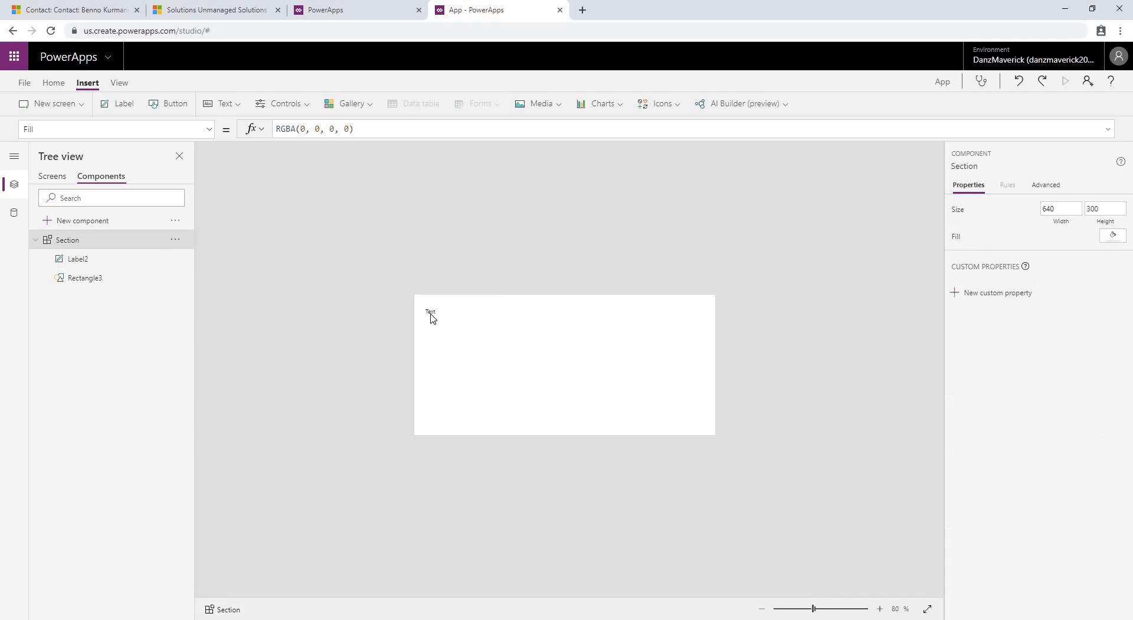
Widen the label to about 581 so it spans most of the component, and turn on its auto height
click(472, 318)
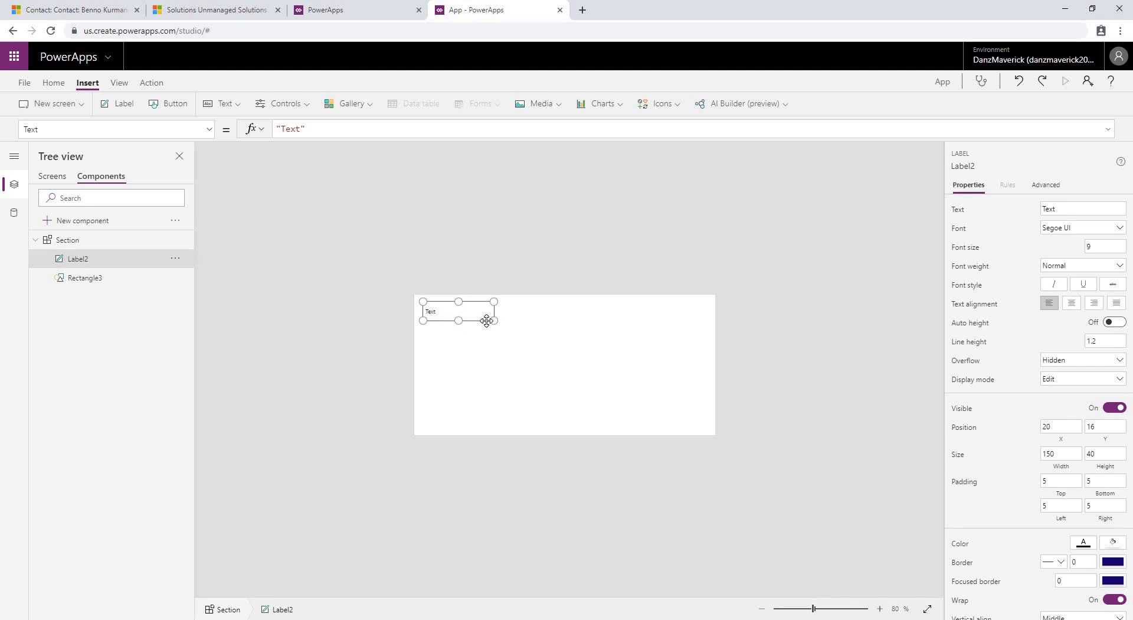
drag(491, 322, 697, 319)
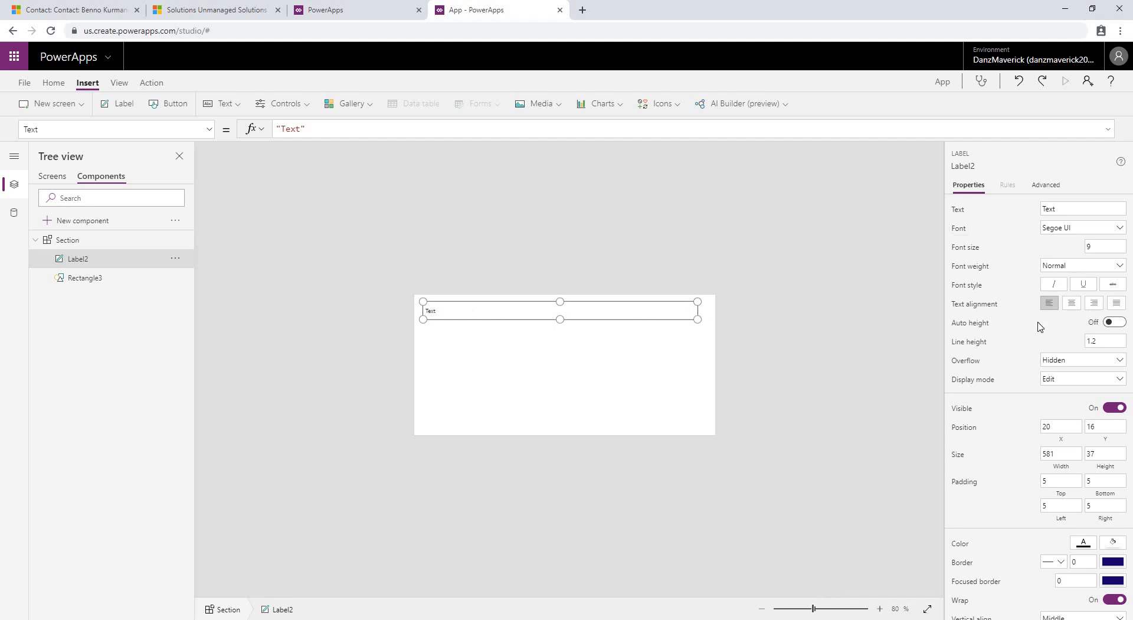
click(1116, 322)
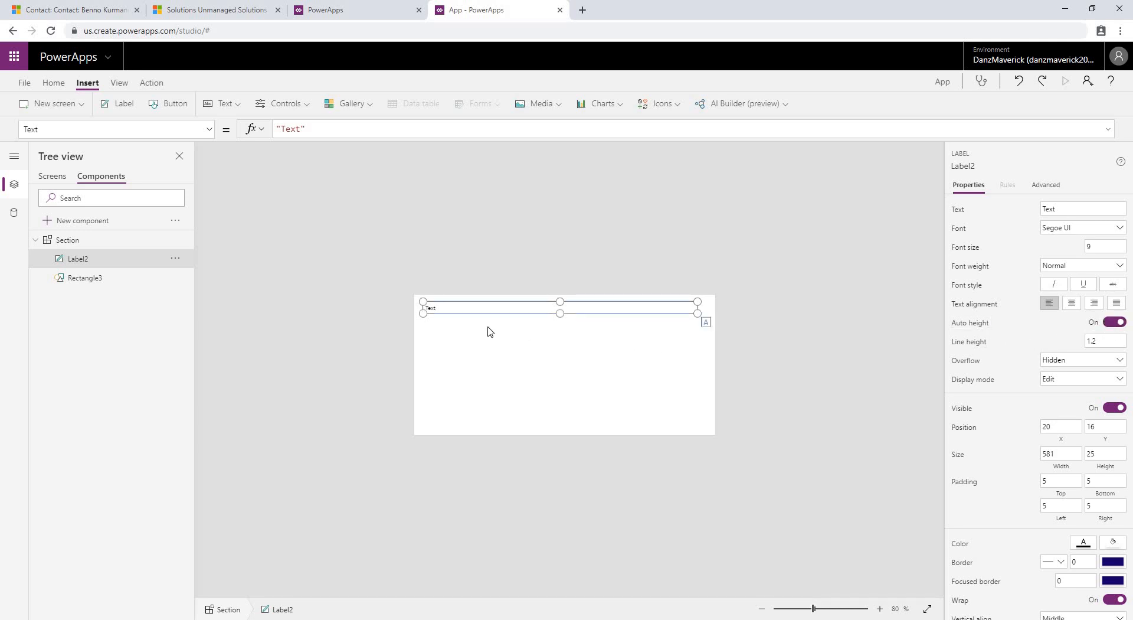
click(466, 336)
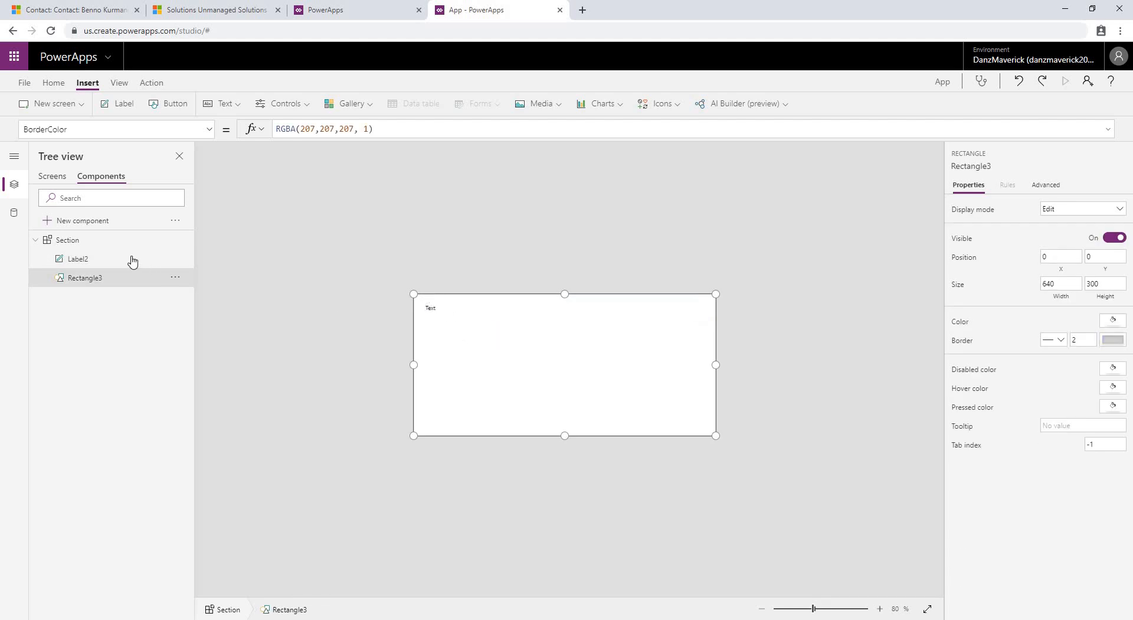
Move the label slightly up, closer to the Section component's upper edge
click(112, 262)
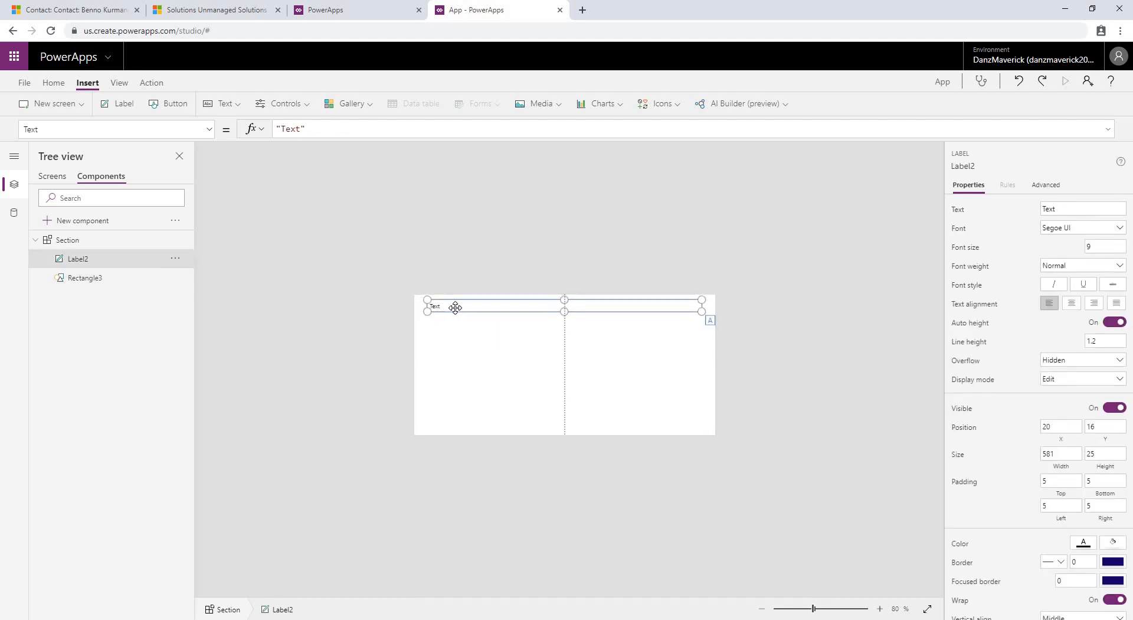
drag(453, 307, 460, 307)
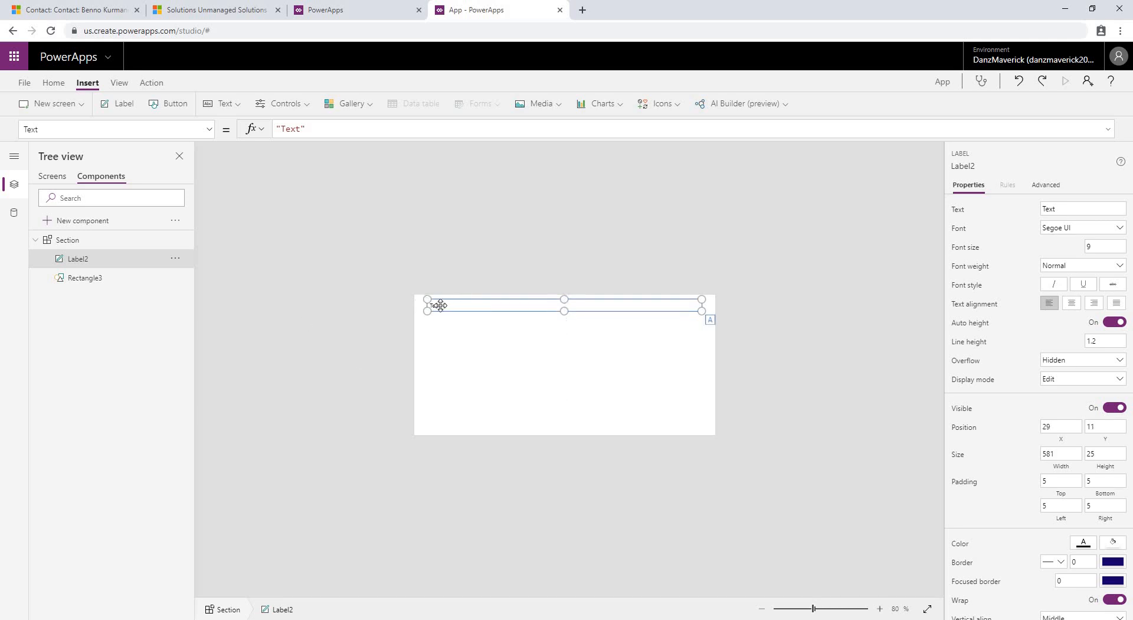
drag(440, 304, 436, 305)
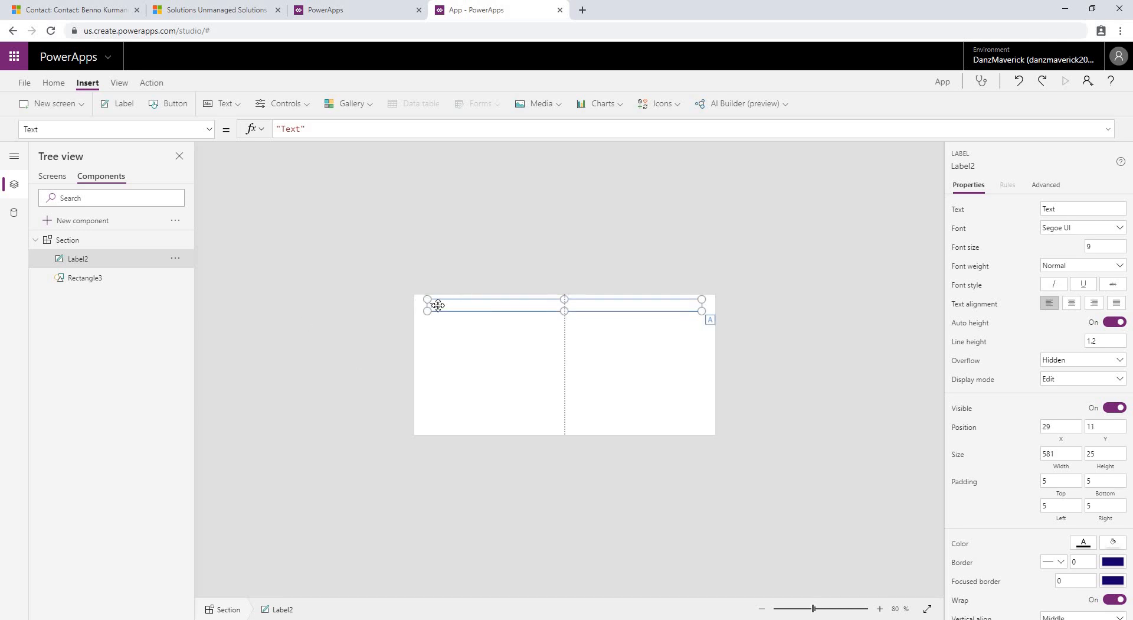
click(331, 267)
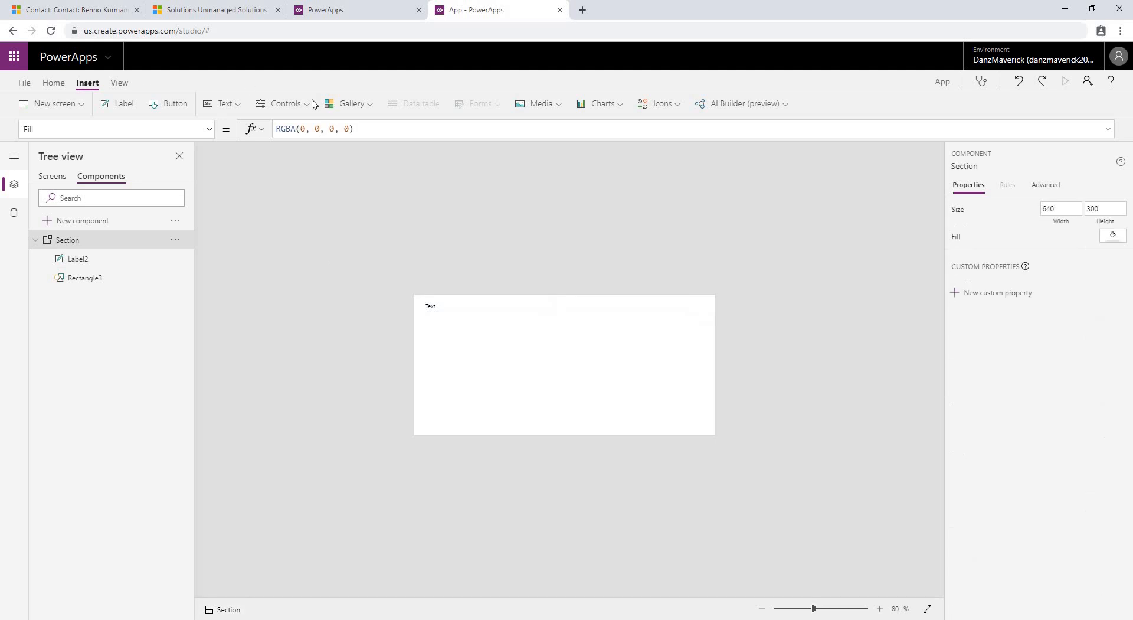
Insert a rectangle directly below the label as a full-width bar, at position 0, 37 and about 640 by 15
click(663, 103)
scroll(771, 233, down, 5)
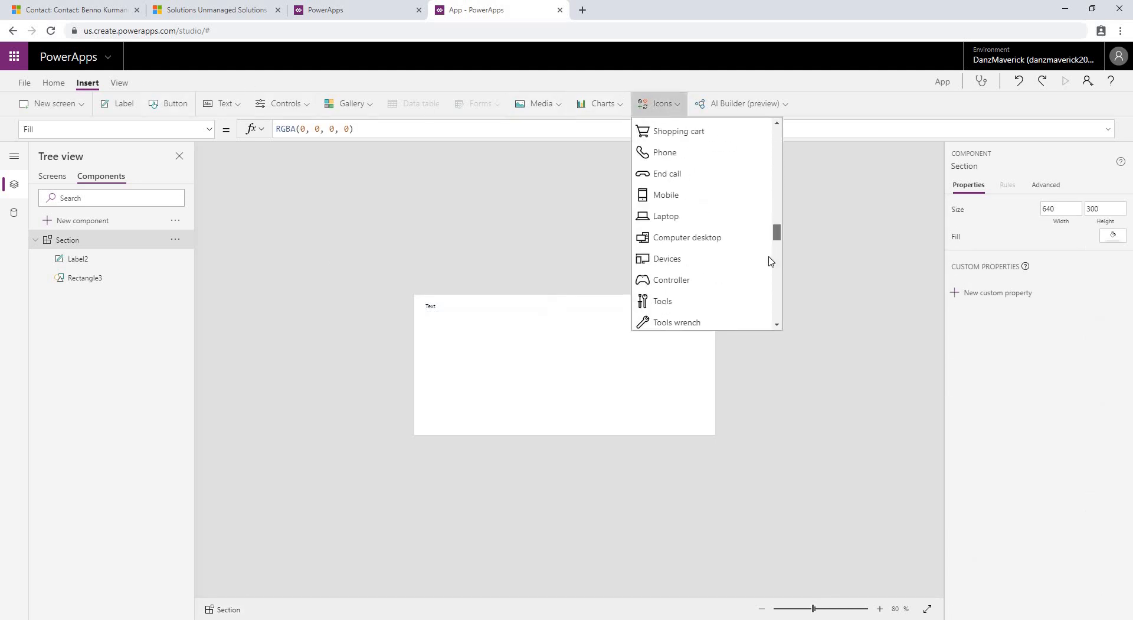
scroll(771, 260, down, 15)
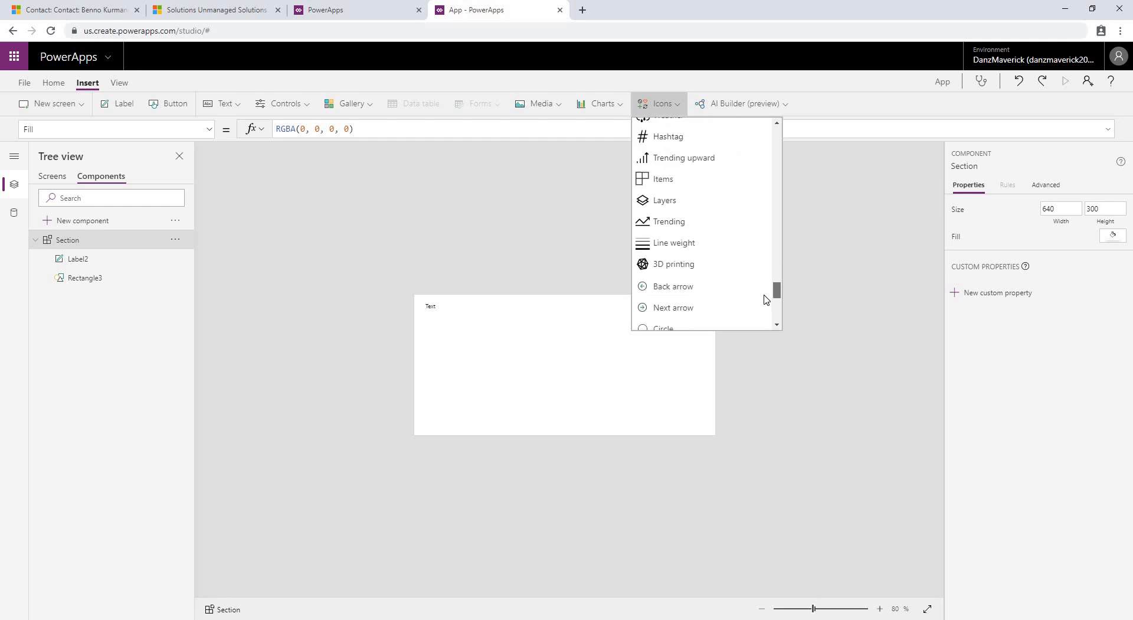
drag(764, 295, 763, 300)
click(705, 231)
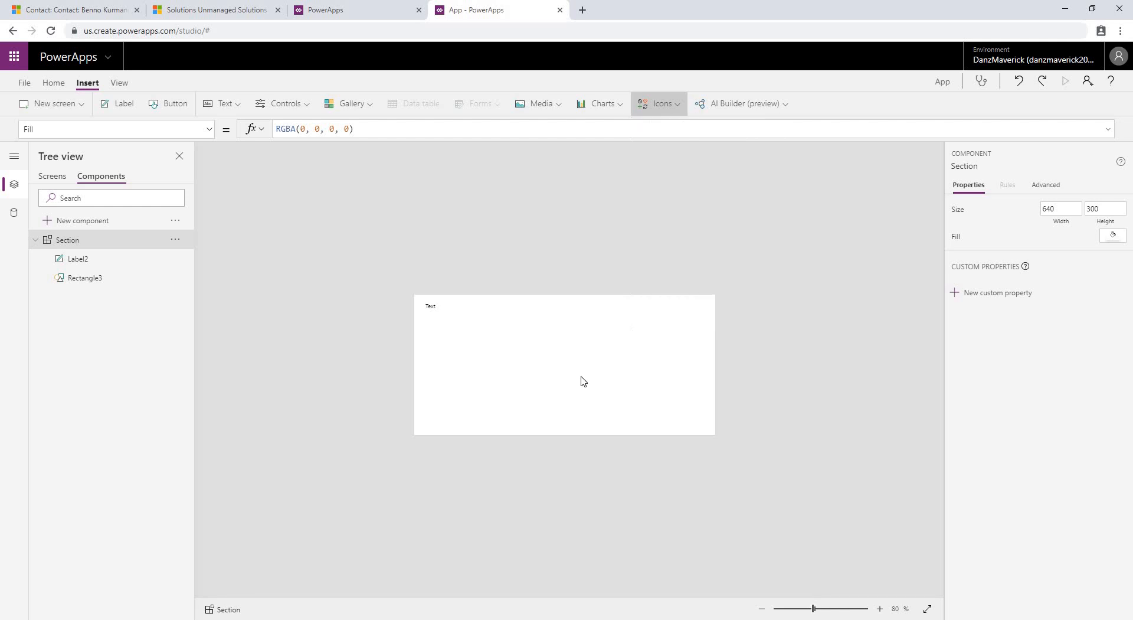
drag(461, 339, 715, 319)
drag(428, 321, 410, 320)
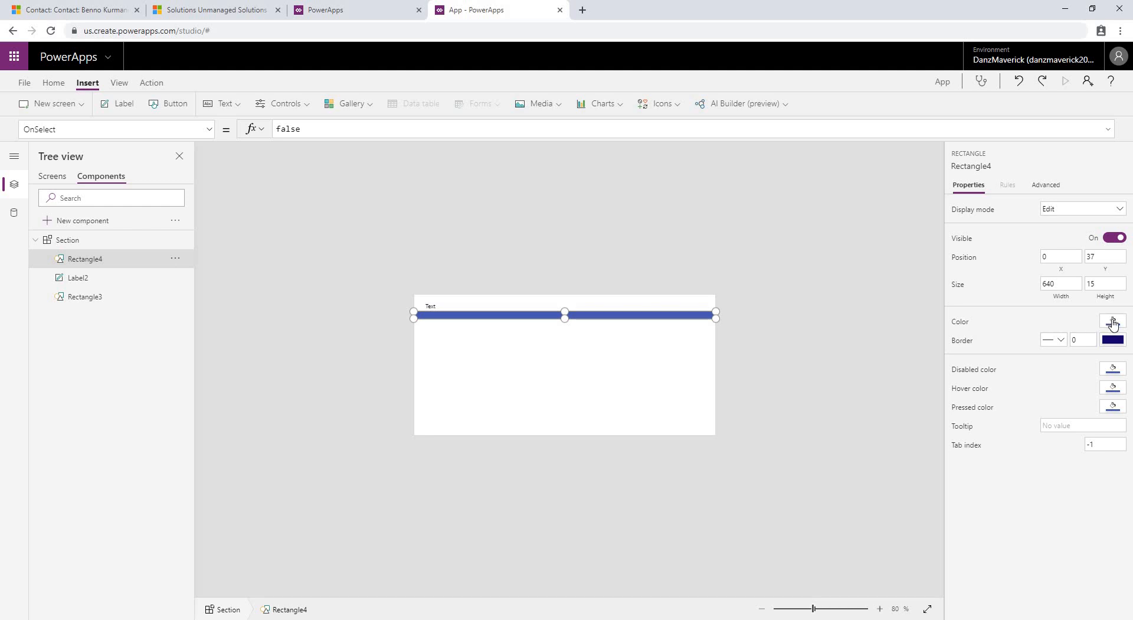
Set the bar rectangle's Fill property to the dark gray RGBA(56, 56, 56, 1)
click(967, 324)
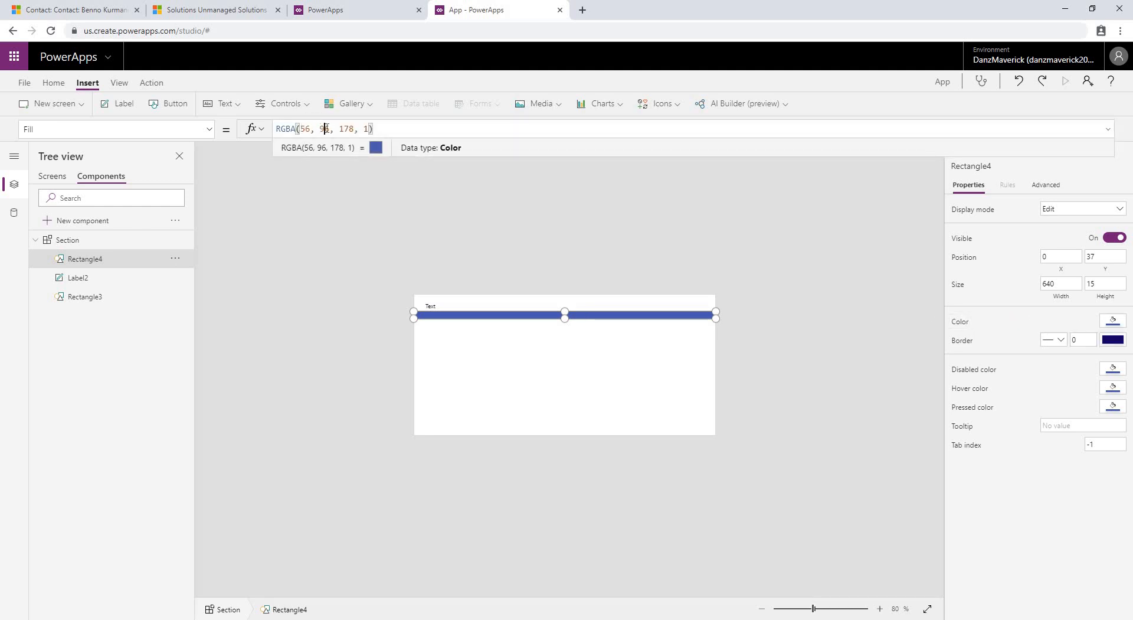
double_click(325, 129)
text(56)
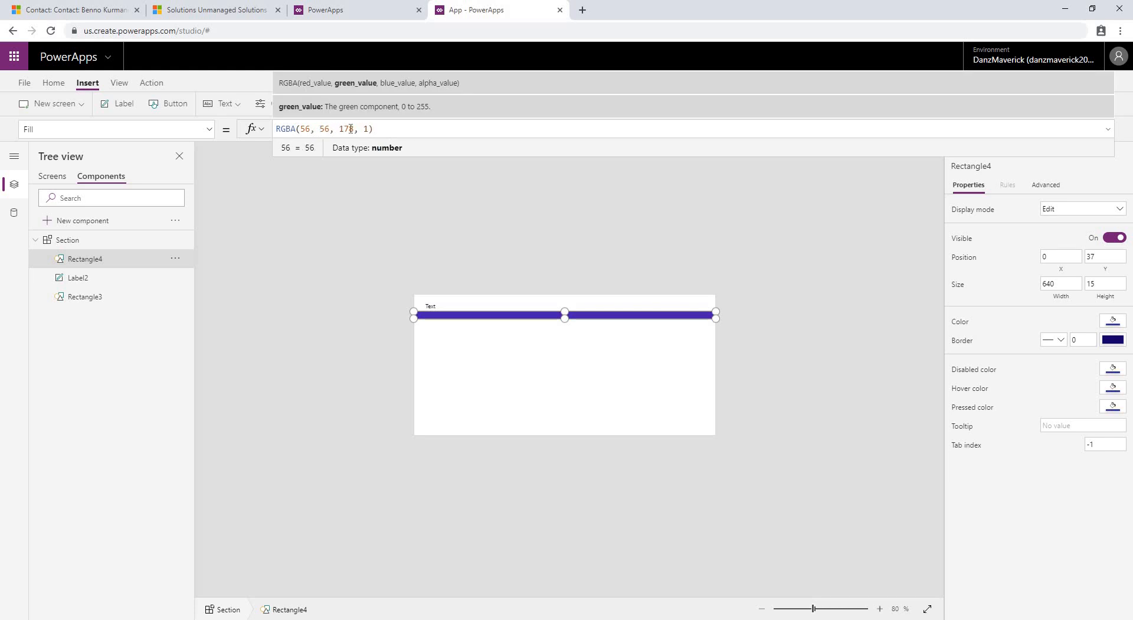
double_click(350, 129)
text(56)
click(588, 235)
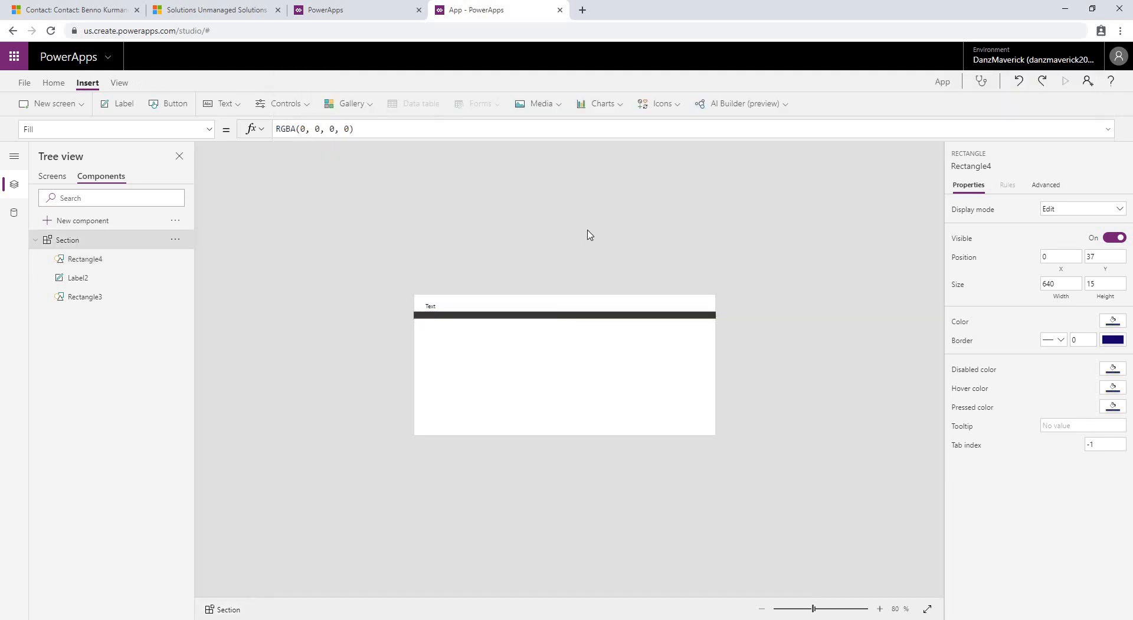
Set the bar rectangle's Fill property to the light gray RGBA(207, 207, 207, 1)
click(568, 314)
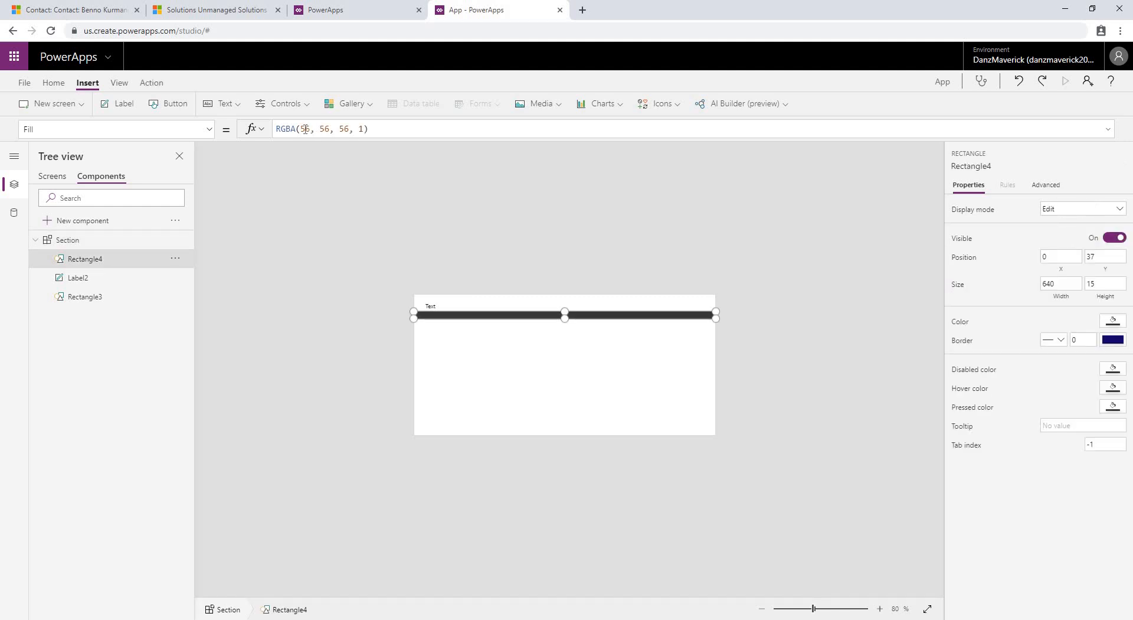
double_click(305, 128)
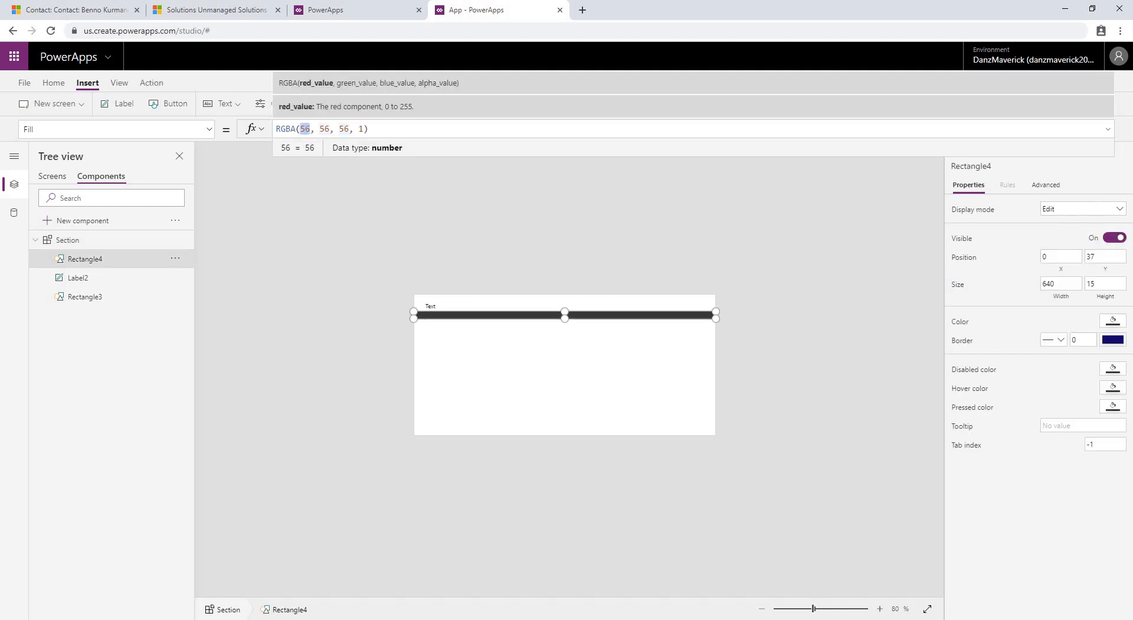
text(207)
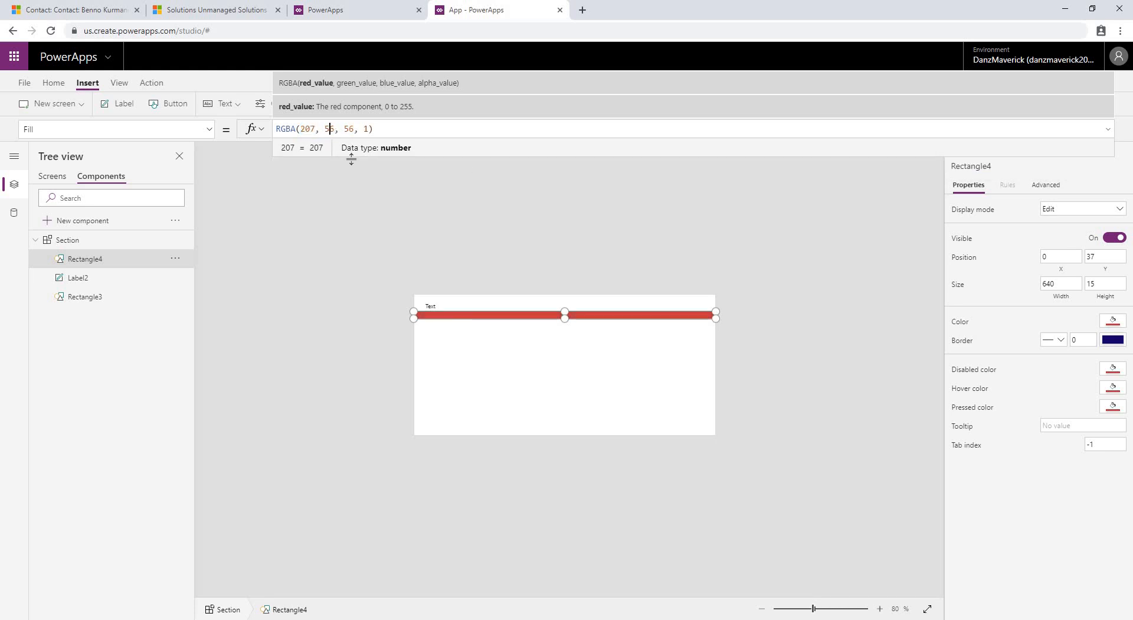
double_click(329, 128)
text(207)
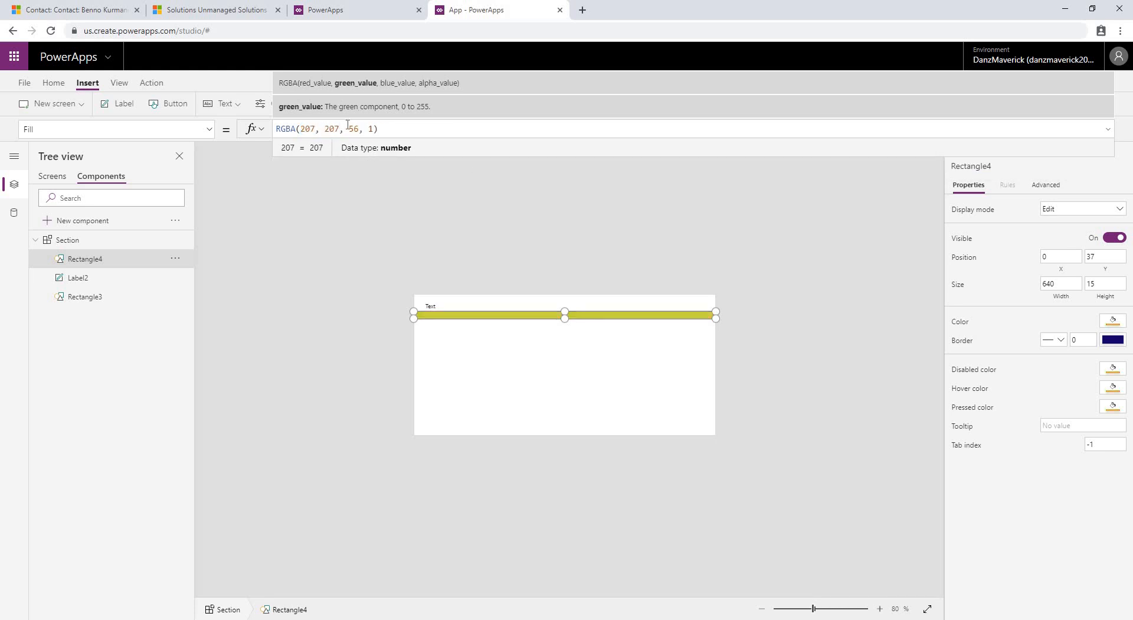
double_click(351, 129)
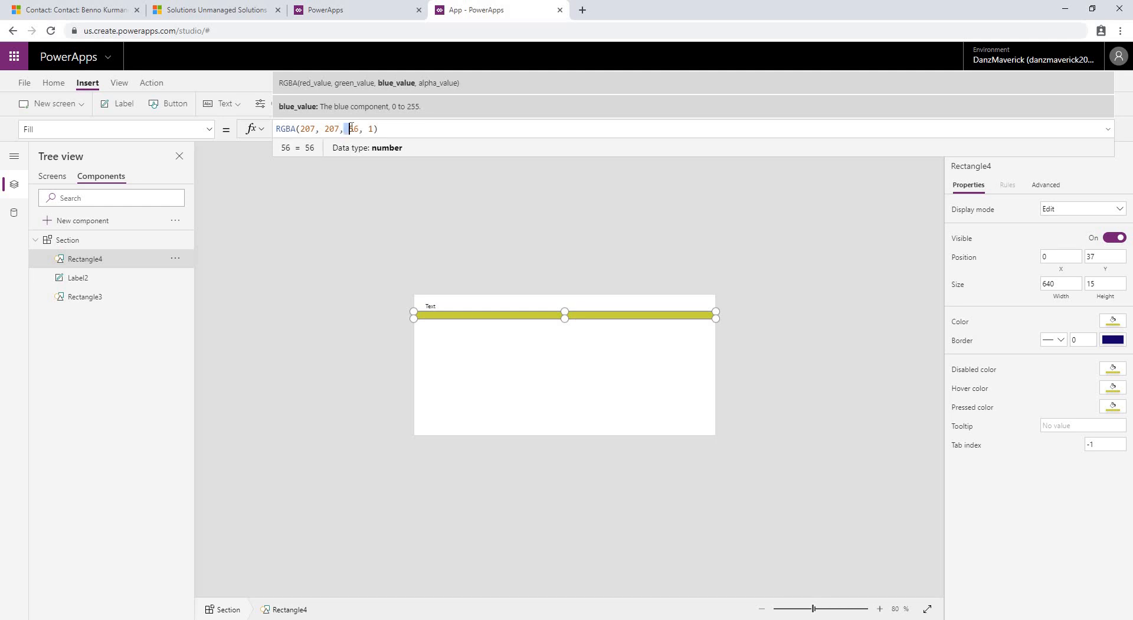
text(207)
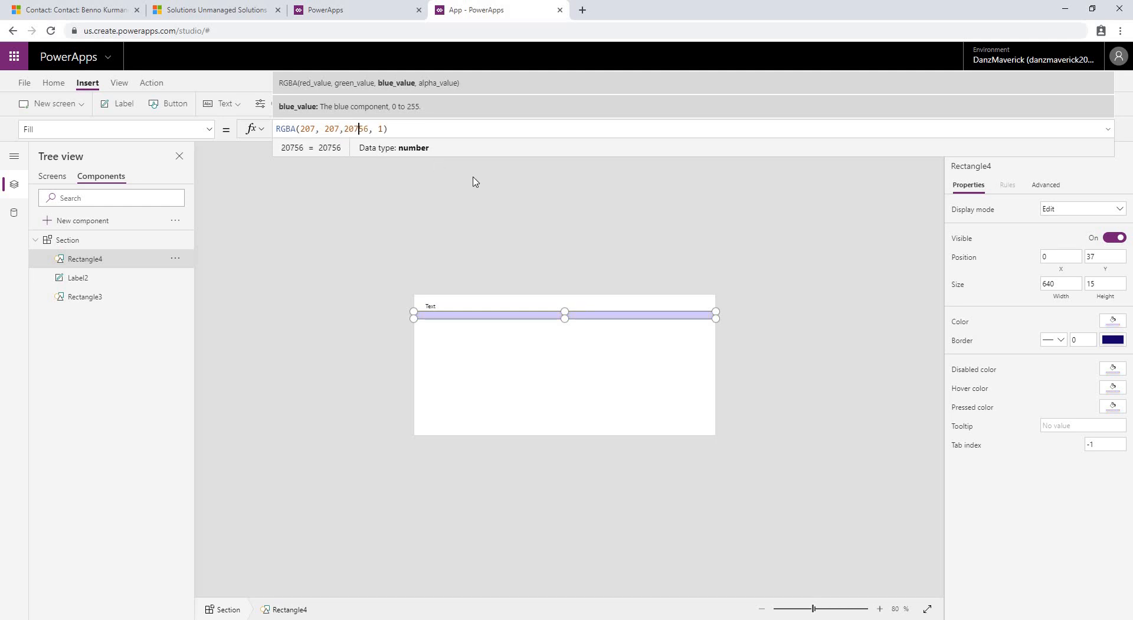
click(570, 321)
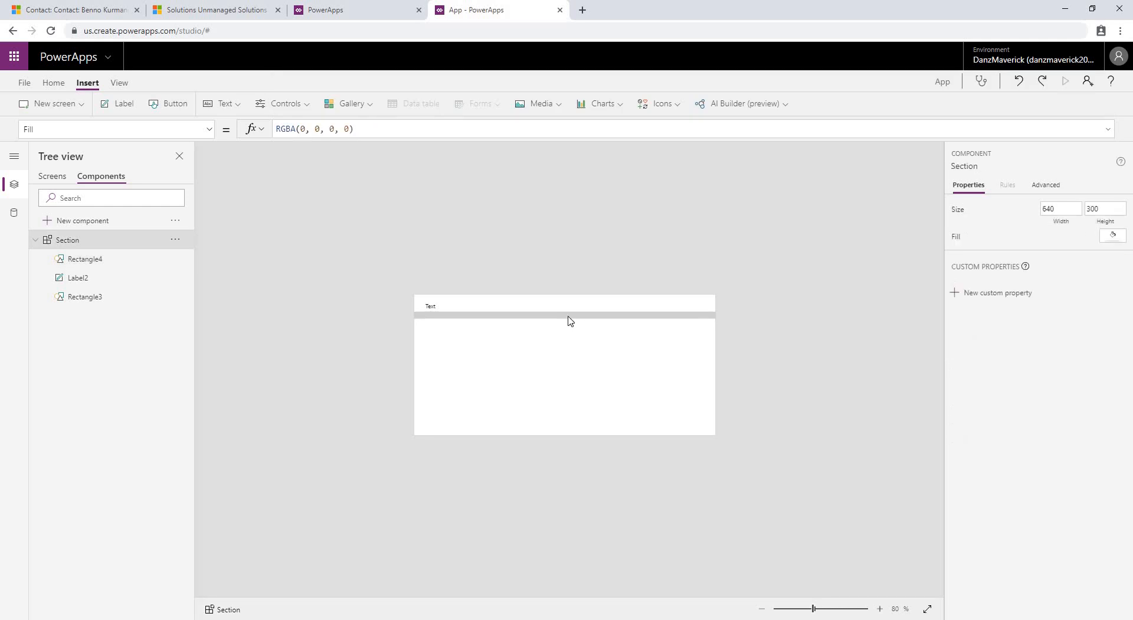
Set the gray bar's height to 2 so it forms a thin separator line below the label
click(568, 316)
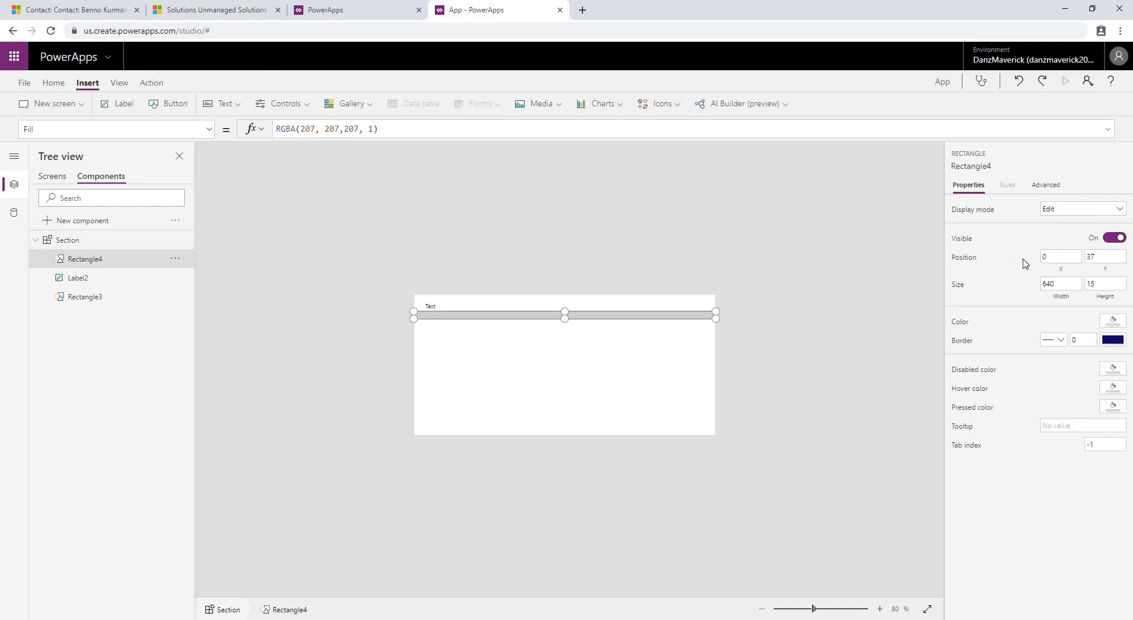
click(1086, 284)
text(2)
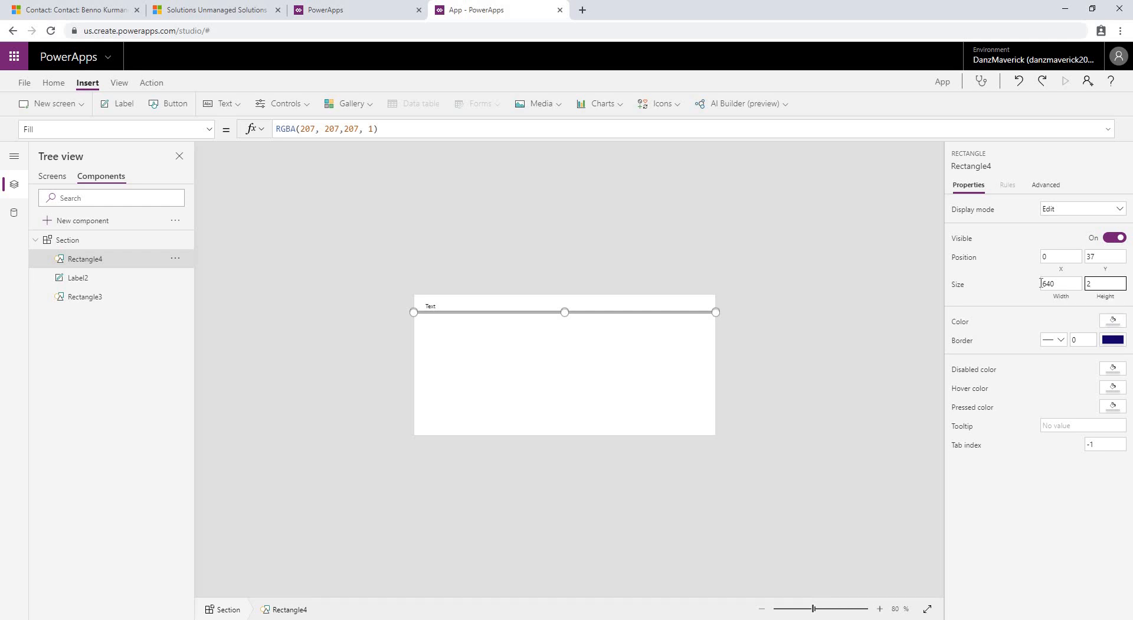
click(632, 299)
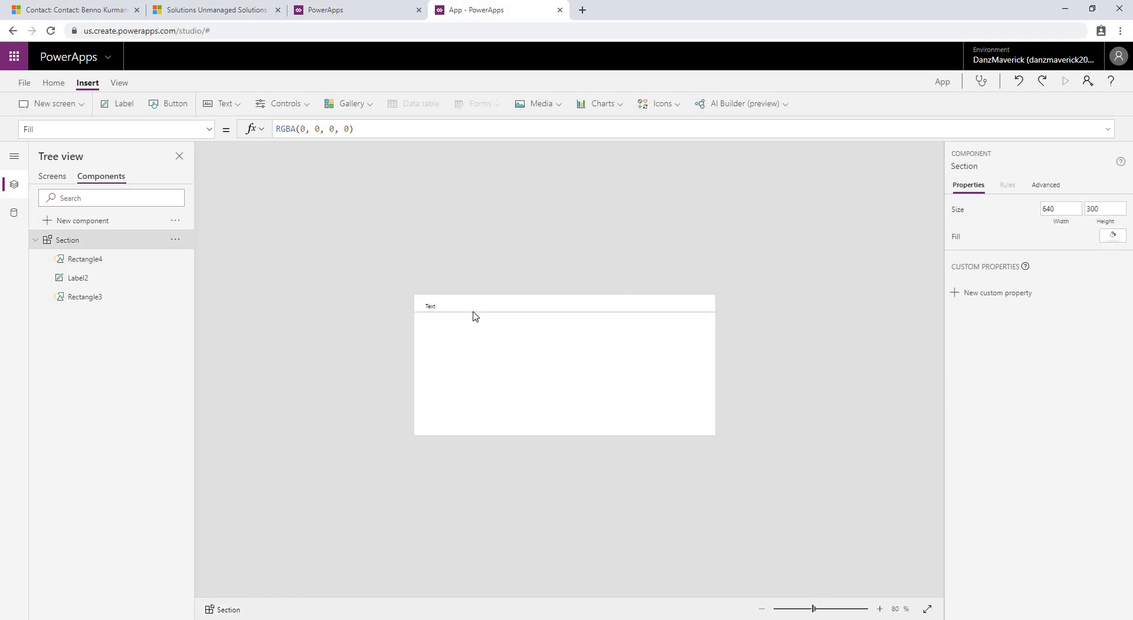
Rename the thin separator rectangle as secLine
click(88, 260)
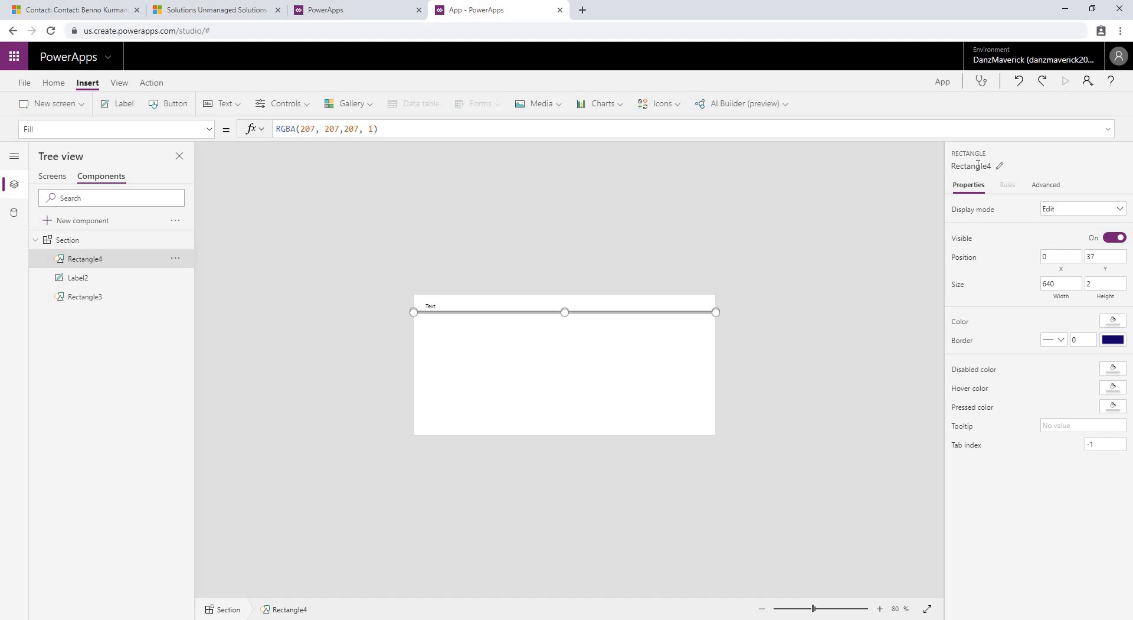
click(978, 166)
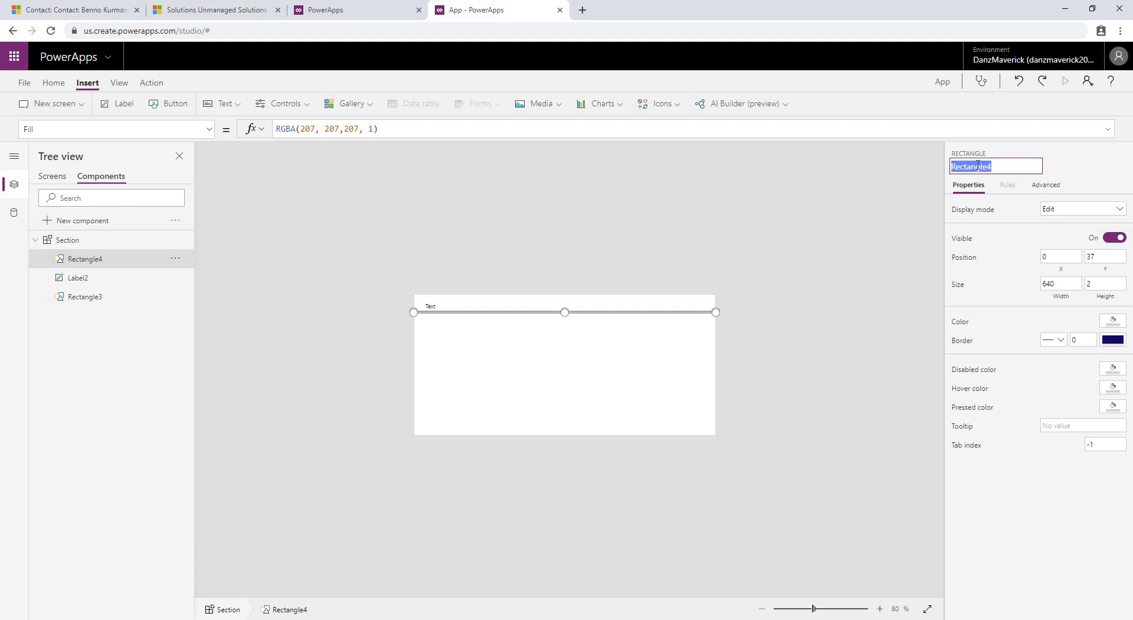
text(secLine)
key(Return)
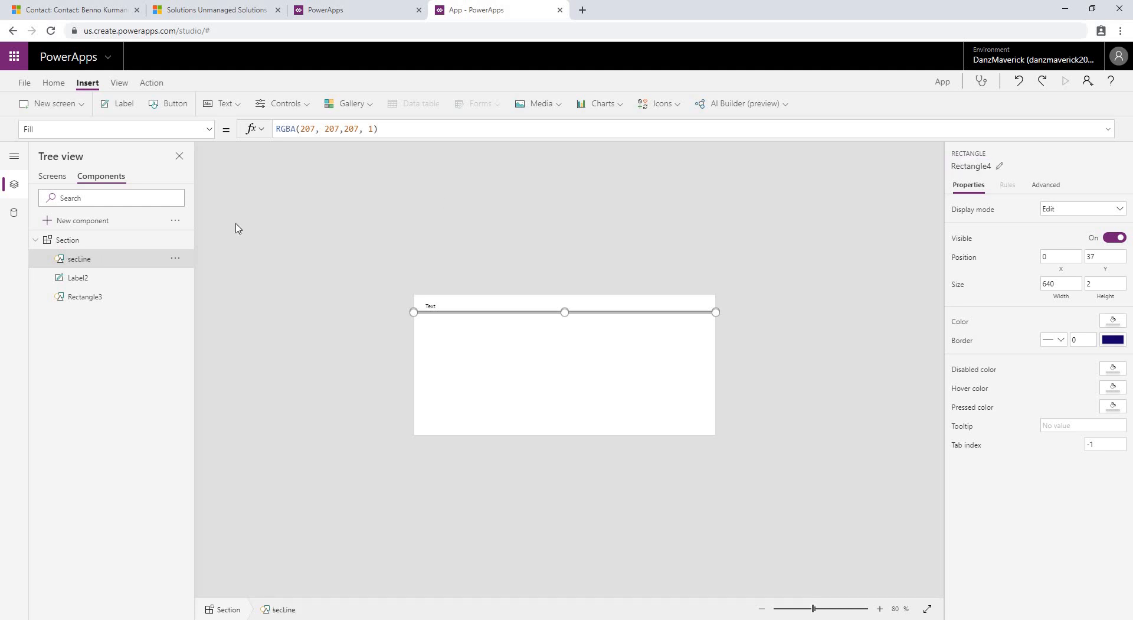
Rename the text label in the Section component as secTitle
click(108, 277)
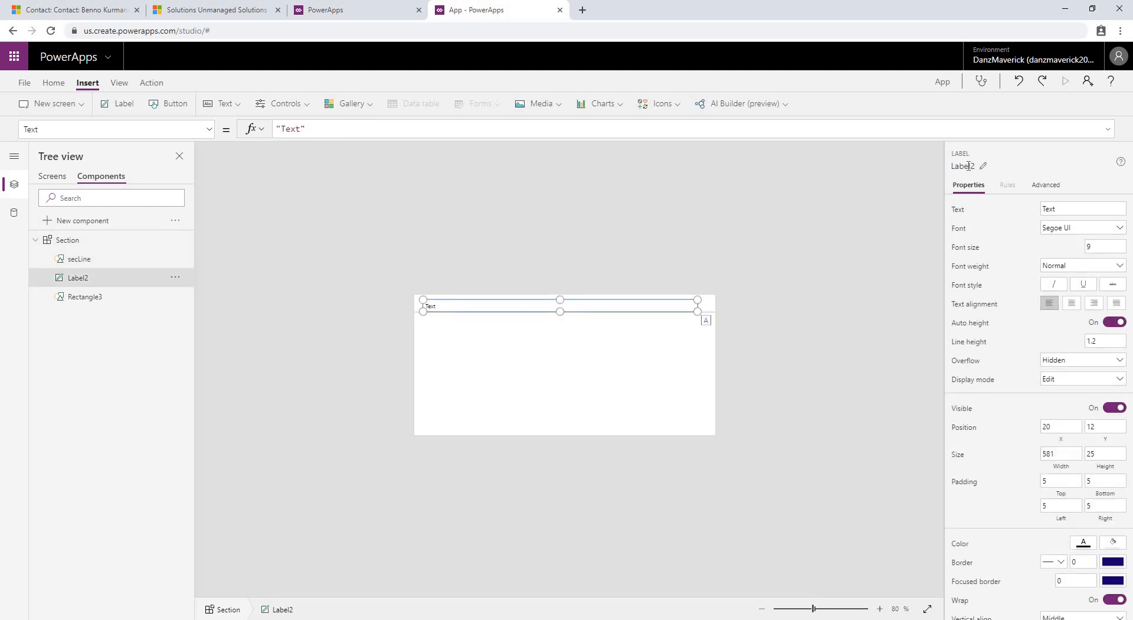
click(969, 165)
text(sec)
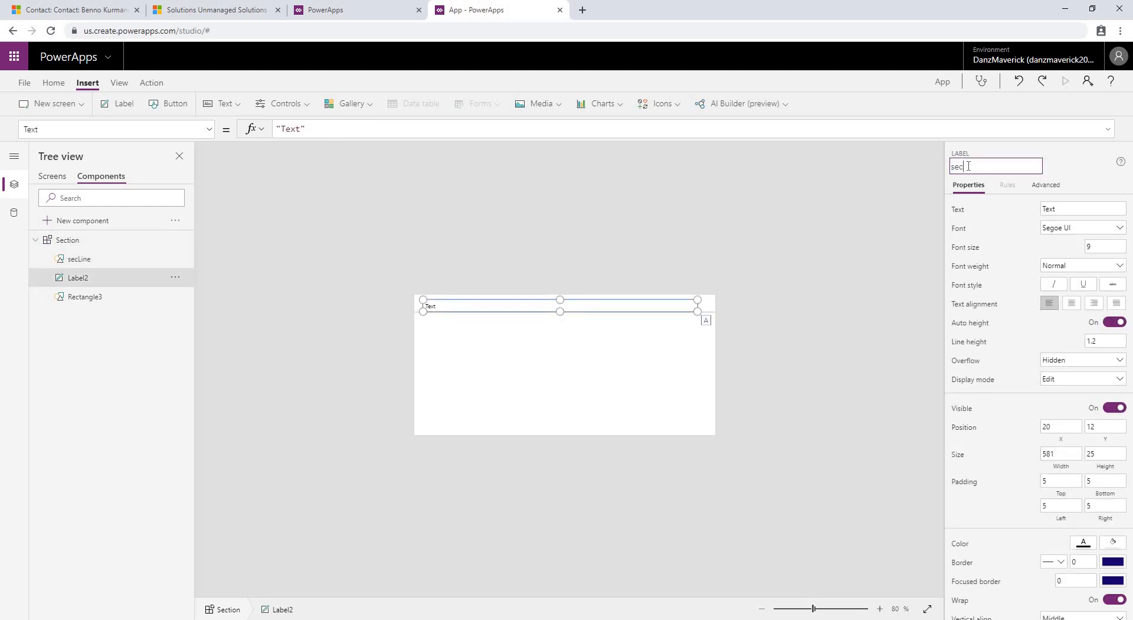
text(Title)
key(Return)
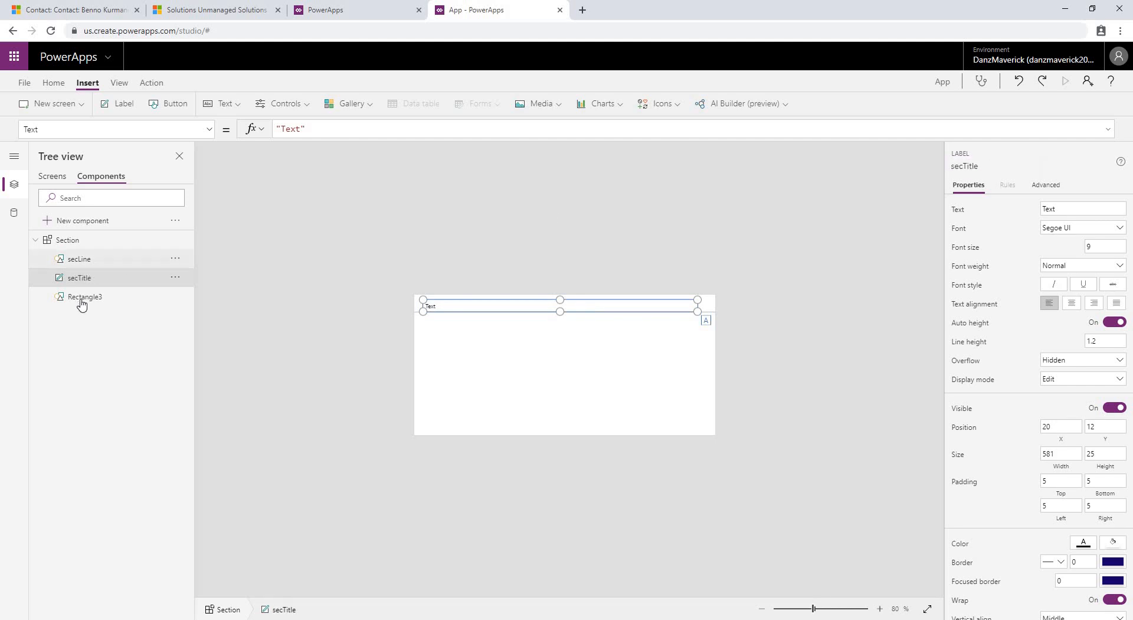
Rename the large border rectangle in the Section component as secRectangle
click(81, 296)
click(969, 168)
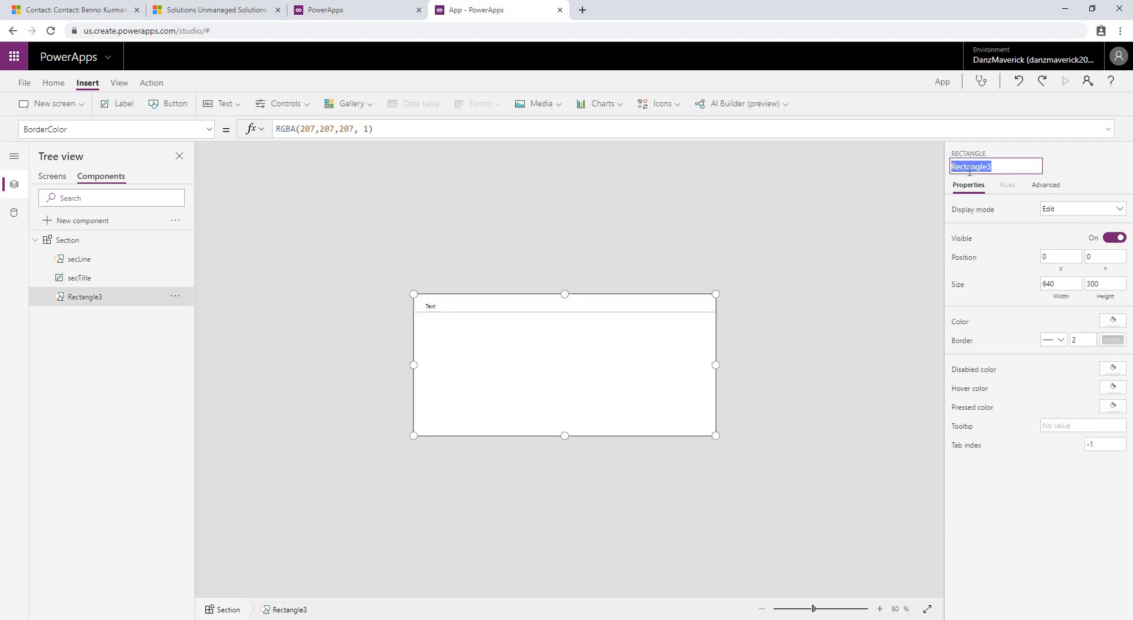
text(secRectangle)
key(Return)
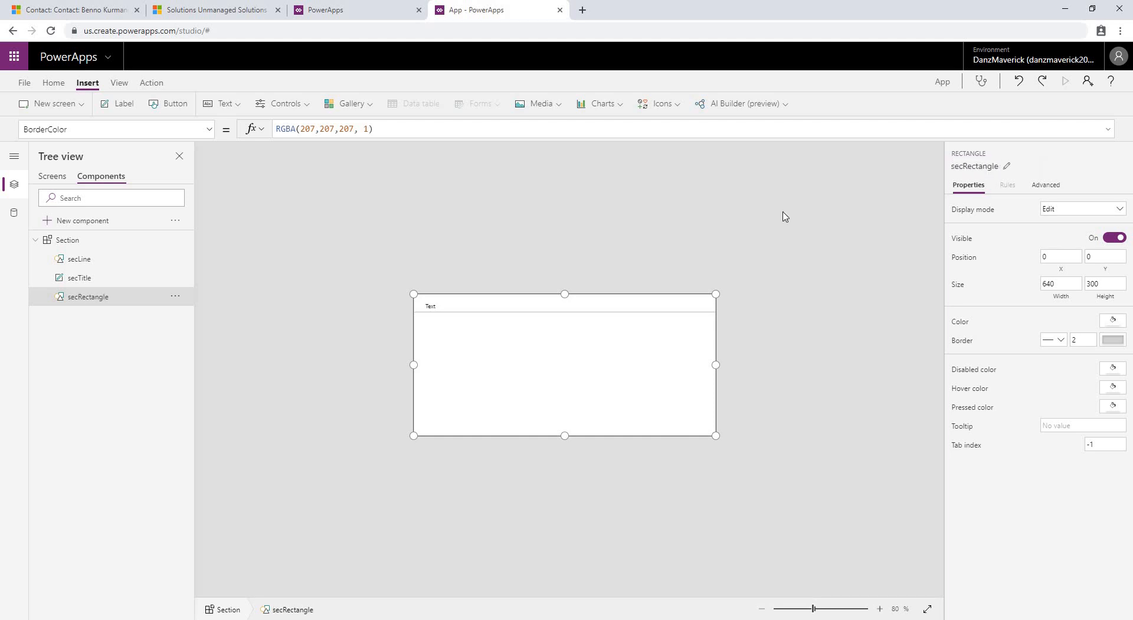
click(776, 220)
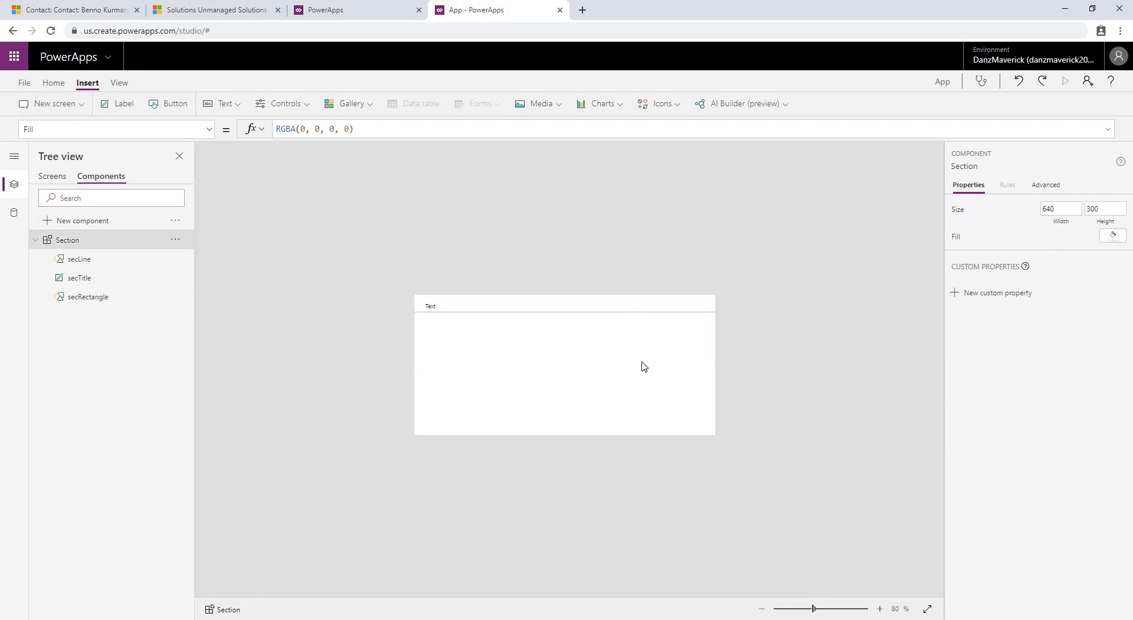
Set the Width property of secLine to the formula Section.Width-20
click(499, 311)
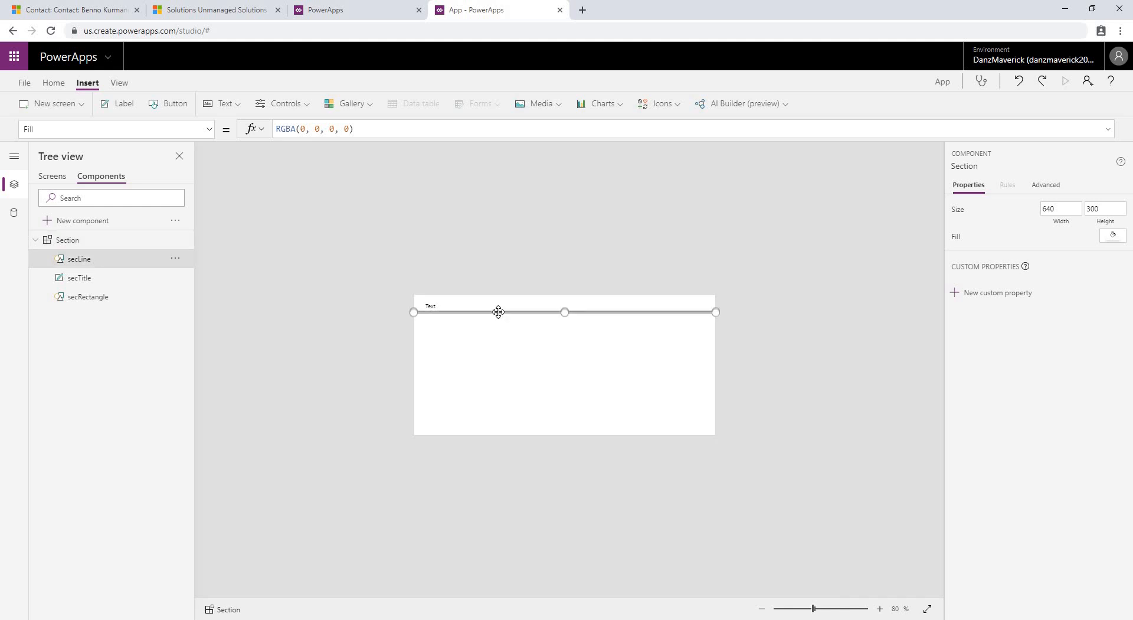
click(712, 308)
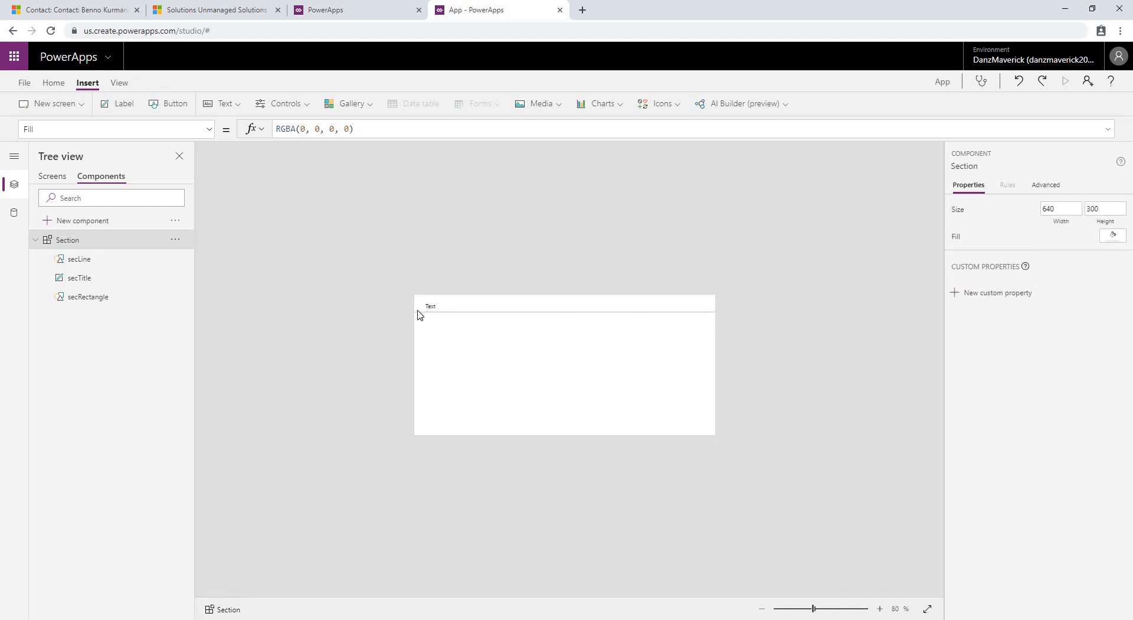
click(561, 312)
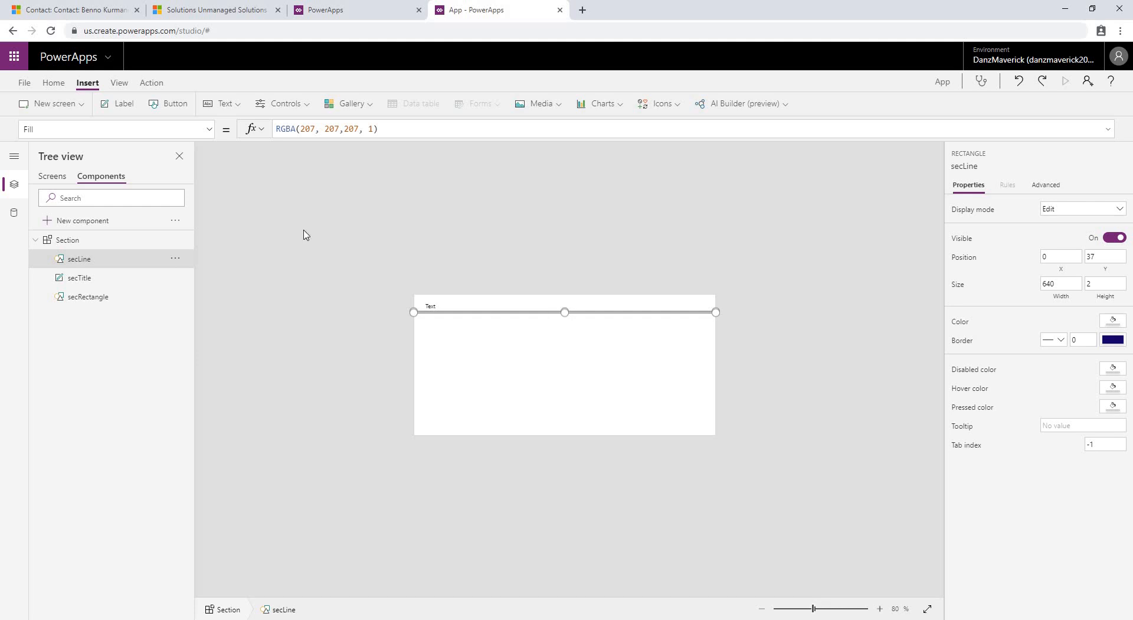
click(209, 130)
drag(209, 207, 140, 317)
click(142, 319)
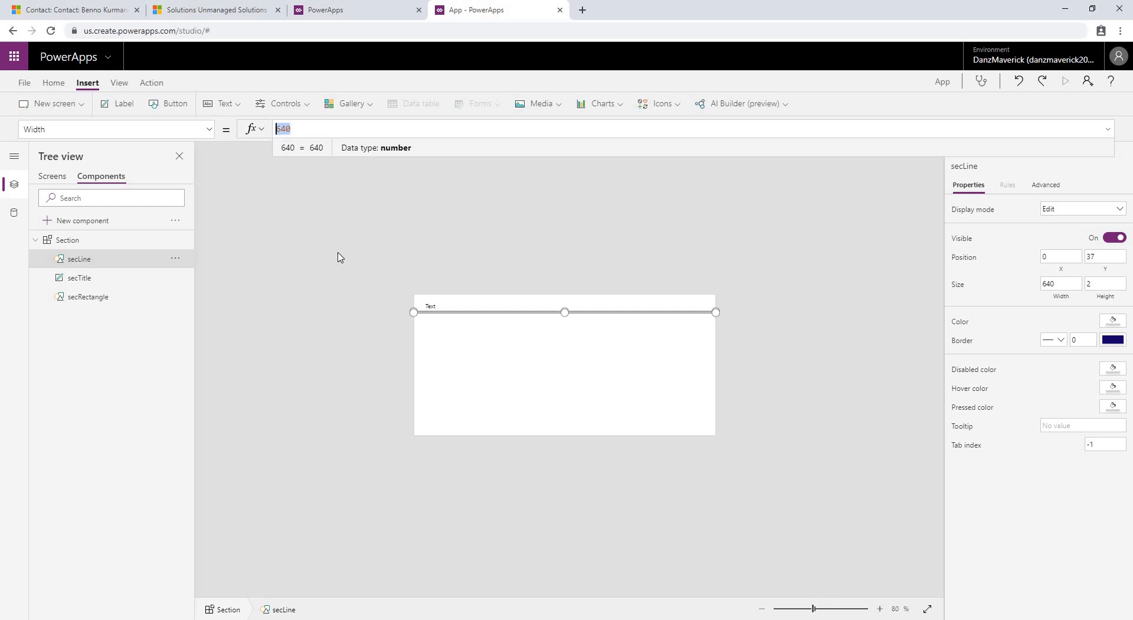
text(section)
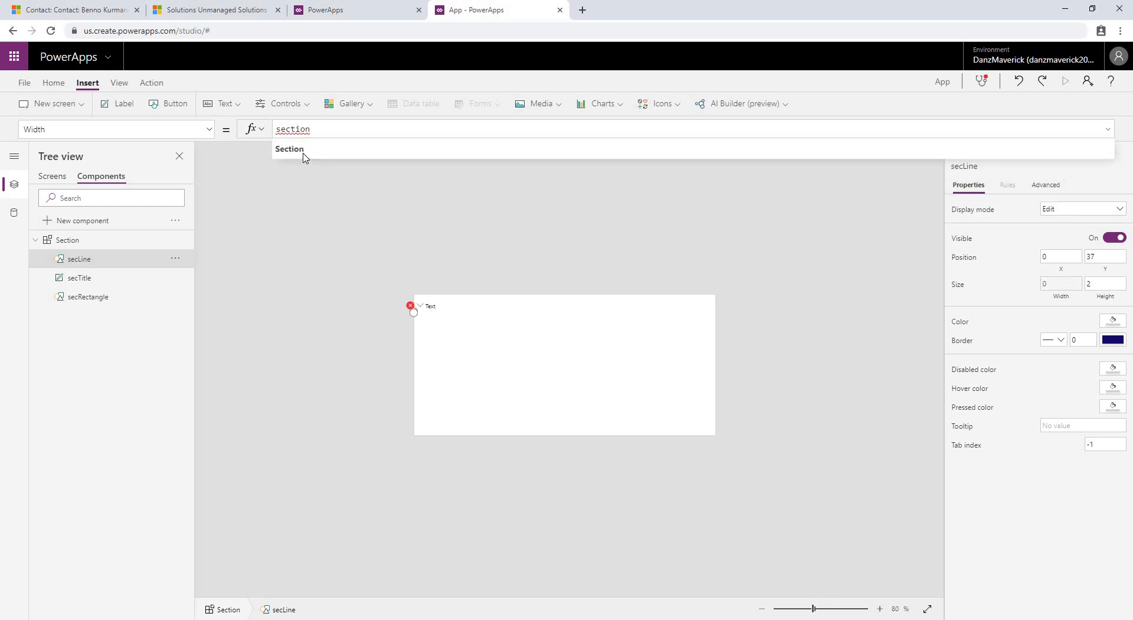
key(Down)
key(Return)
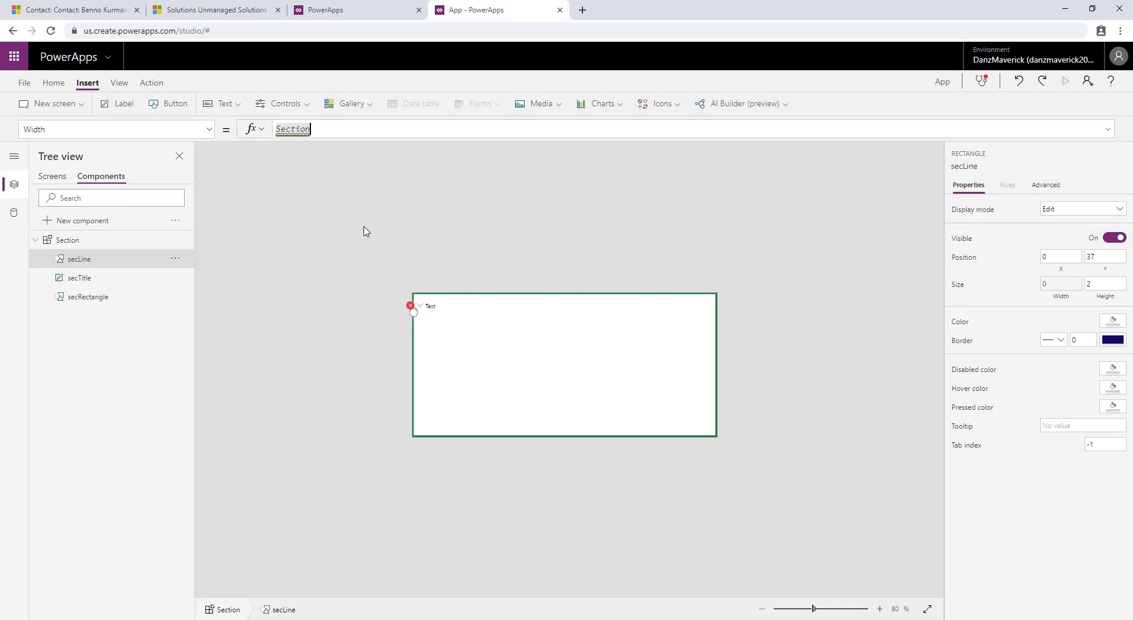
text(.wid)
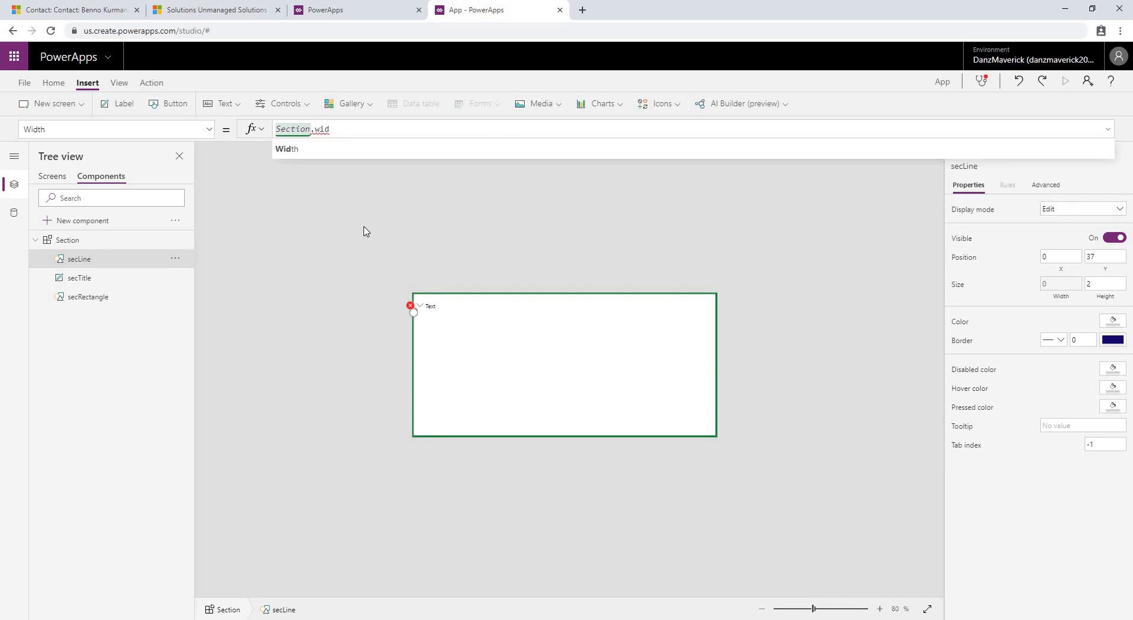
key(Return)
text(-20)
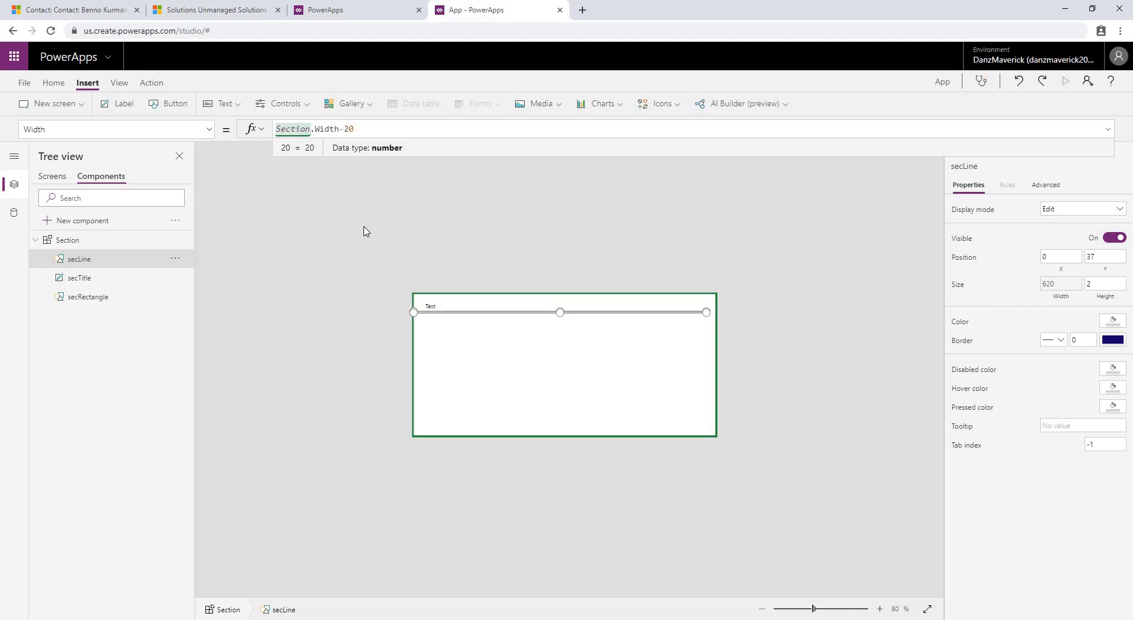
click(364, 231)
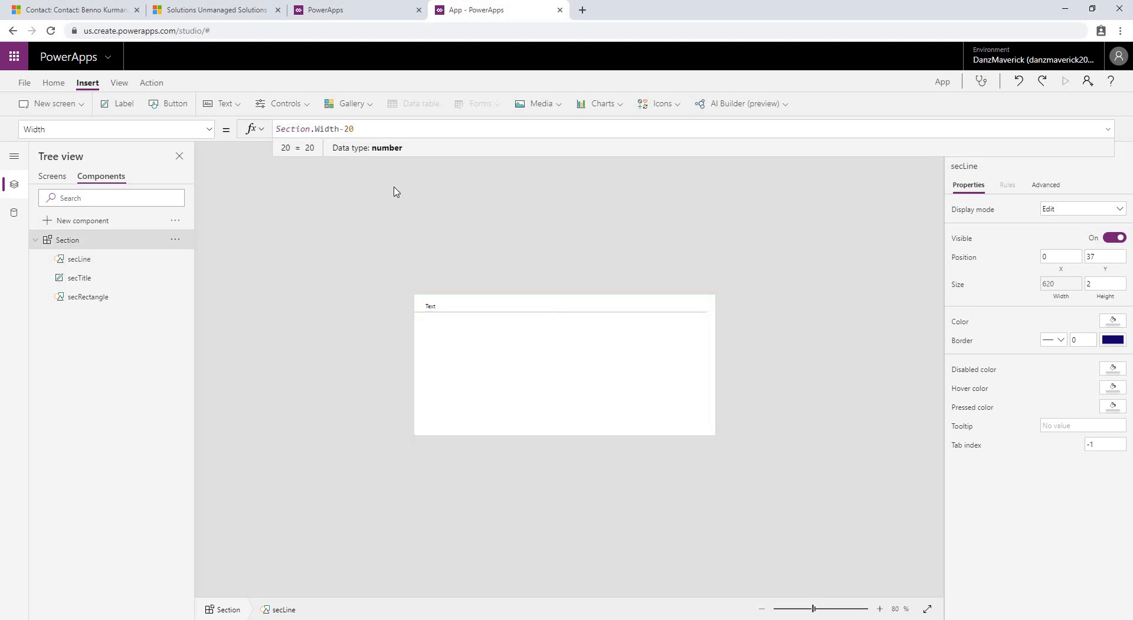
Move secLine to X 10, Y 37 so it sits centered across the section just below the title
click(97, 260)
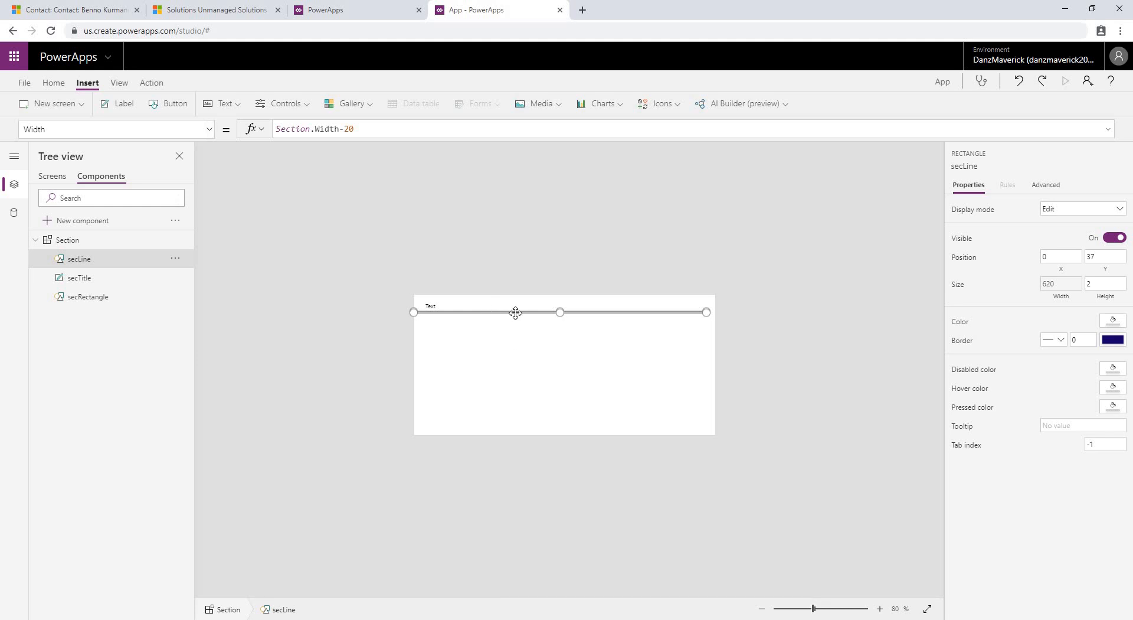
drag(516, 312, 518, 314)
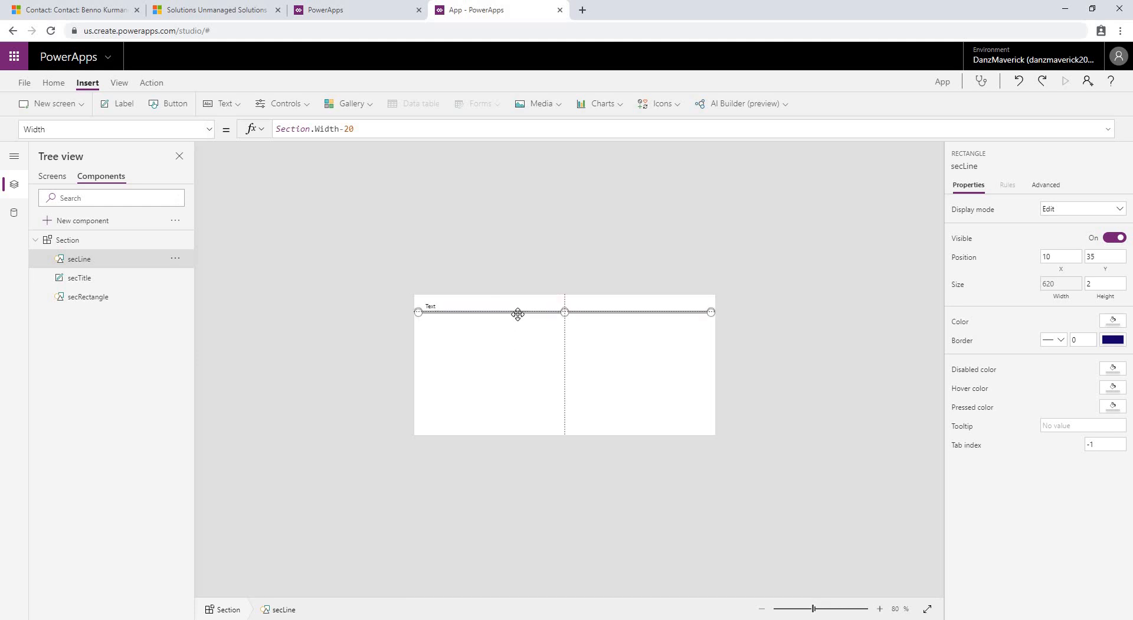
click(669, 326)
click(741, 332)
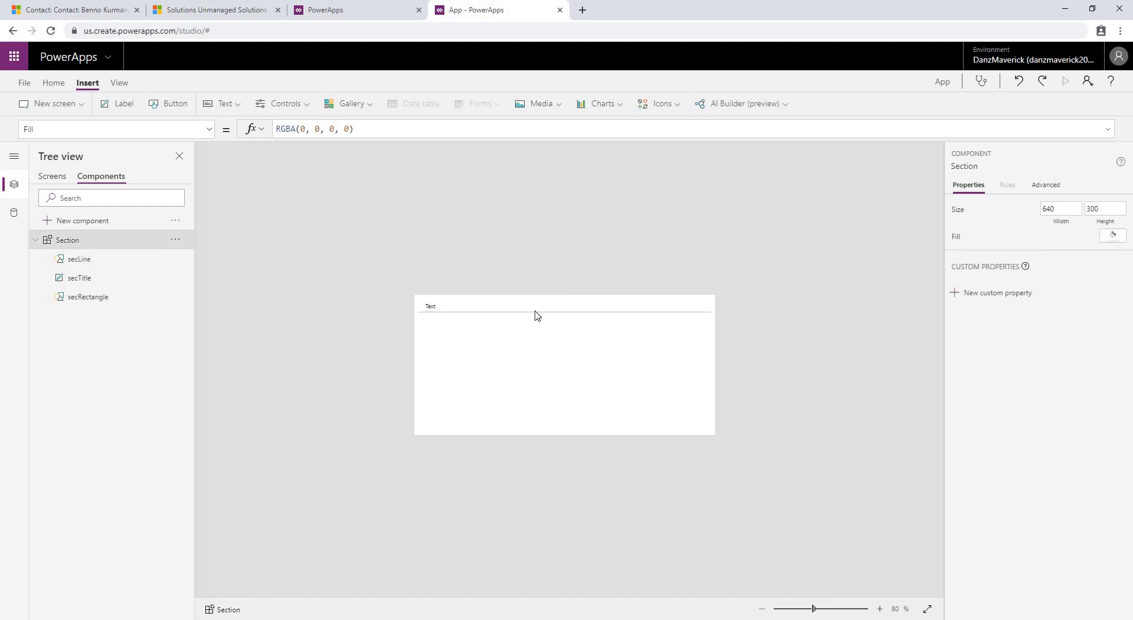
click(437, 309)
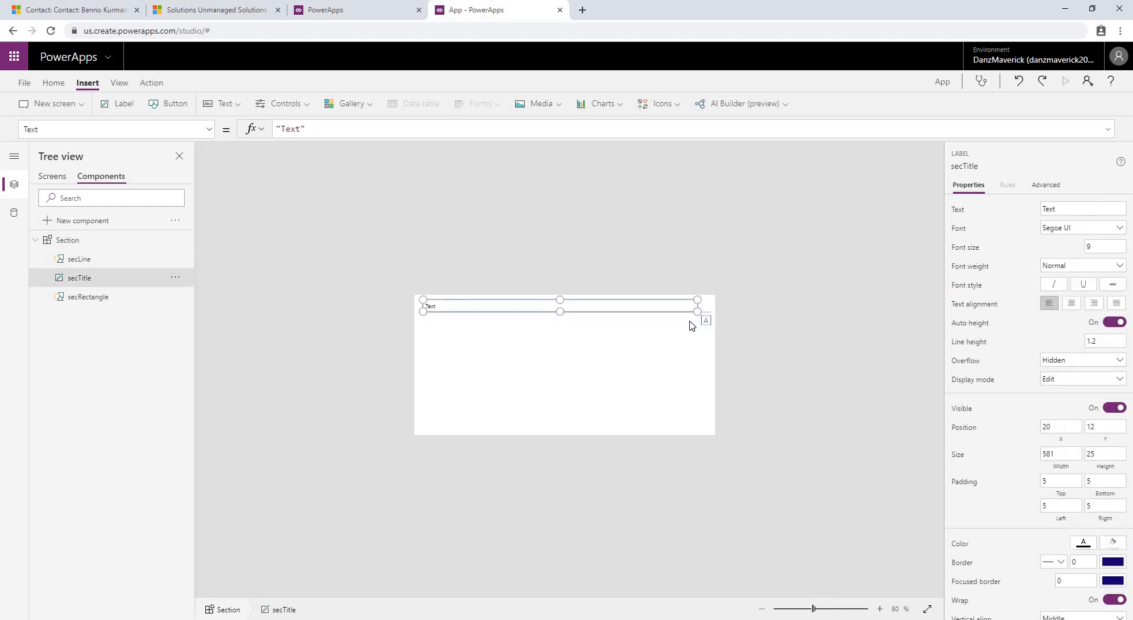
click(548, 313)
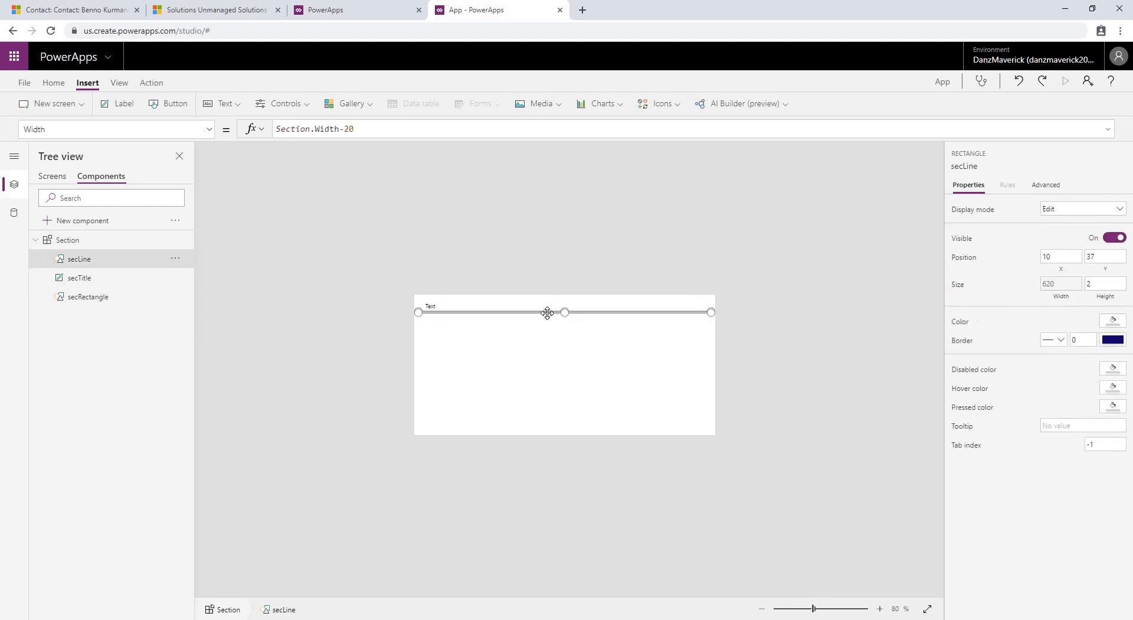
drag(547, 312, 761, 324)
click(761, 324)
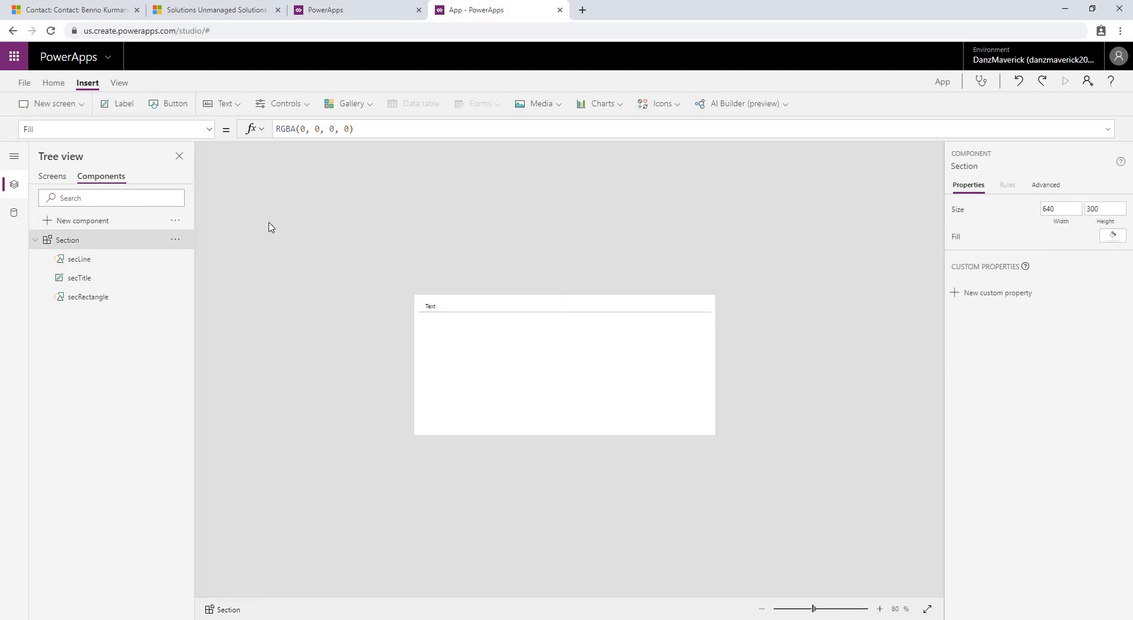
Insert the Section component on Screen1 and move it to about X 164, Y 108
click(44, 181)
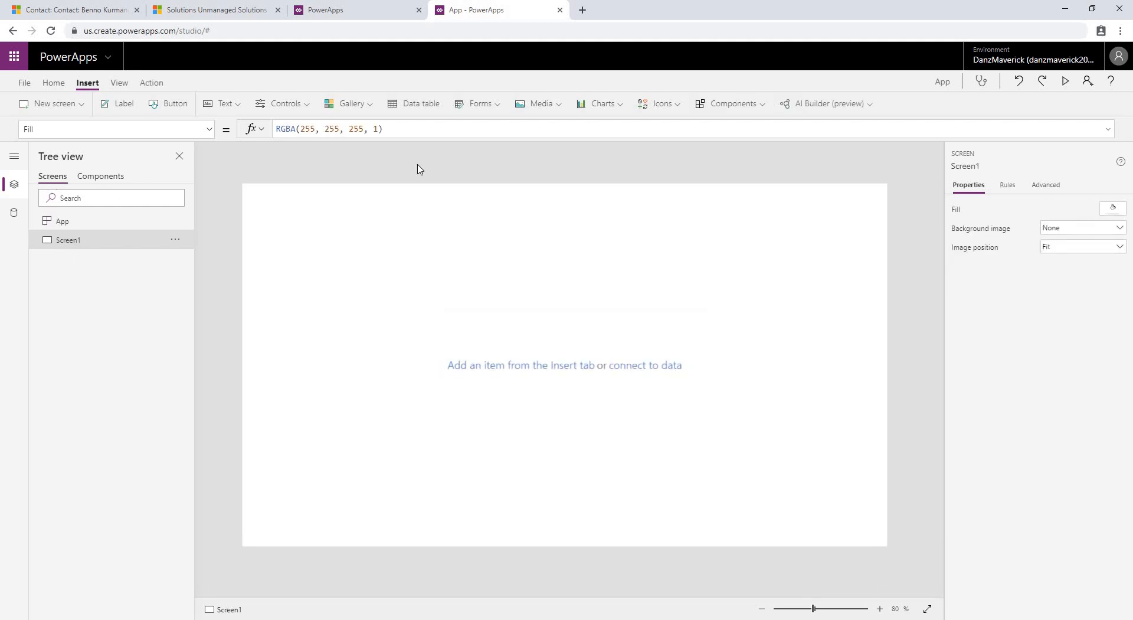
click(755, 108)
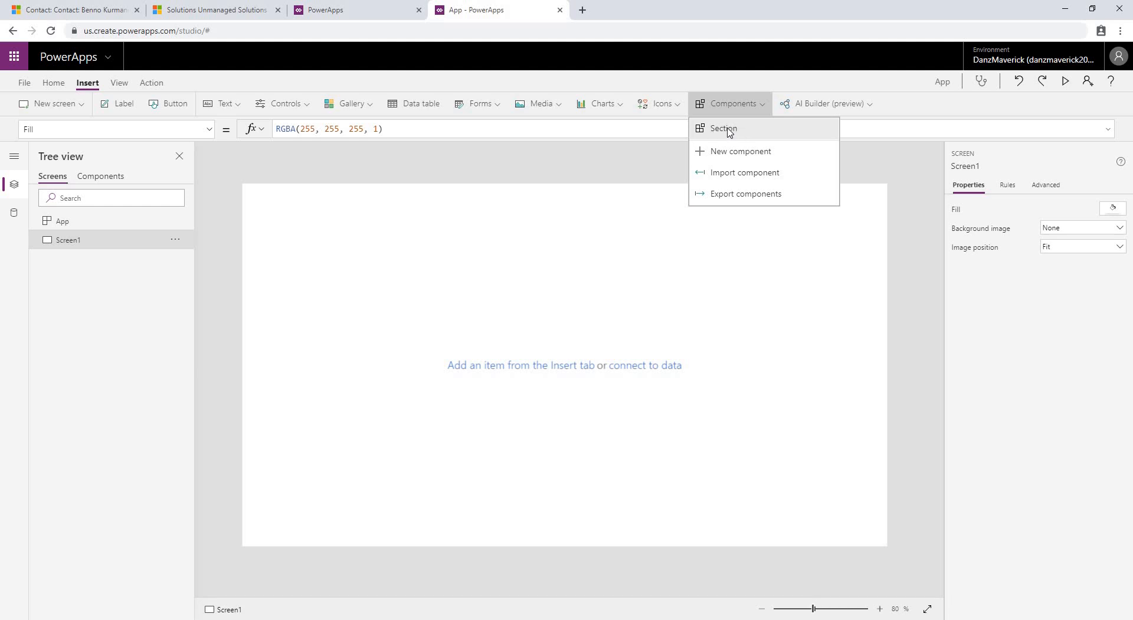
click(730, 131)
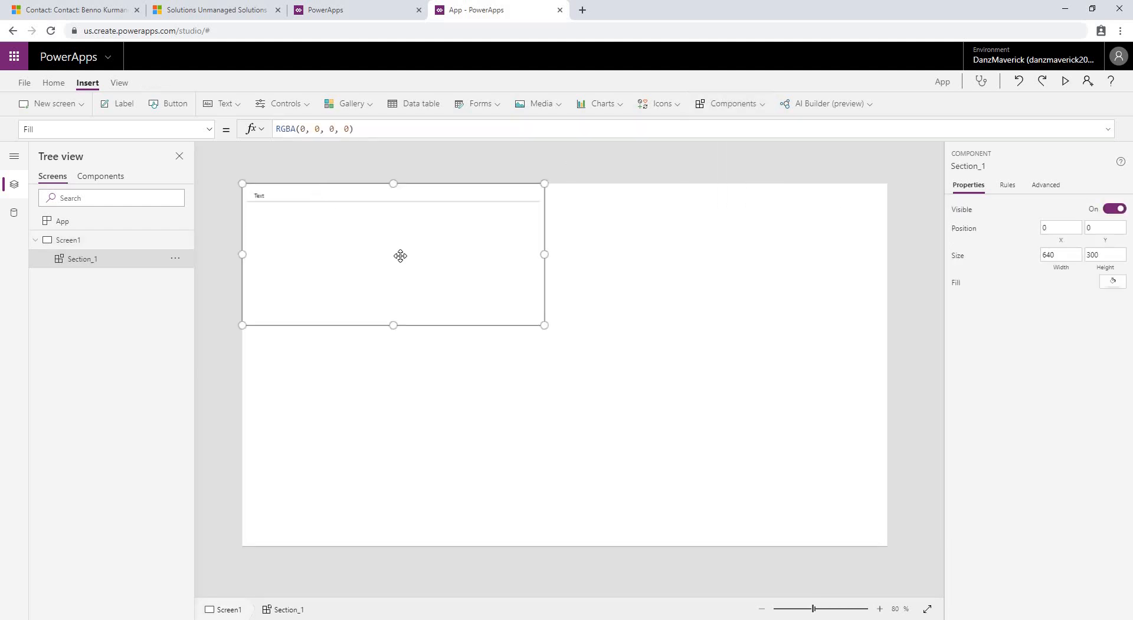
drag(394, 255, 471, 306)
click(813, 347)
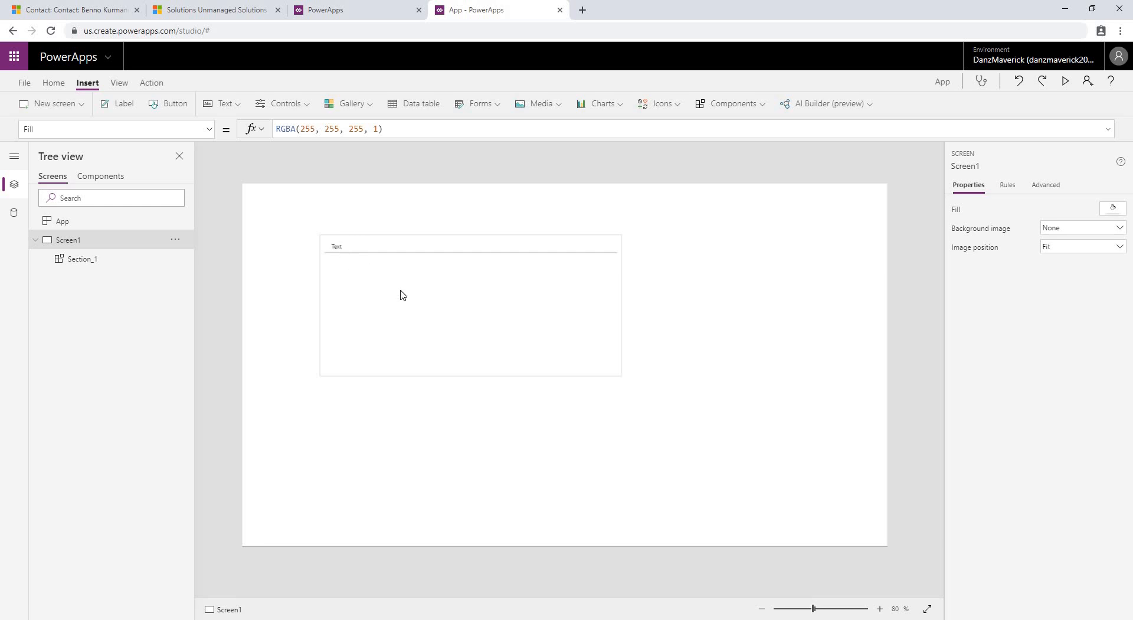
click(346, 250)
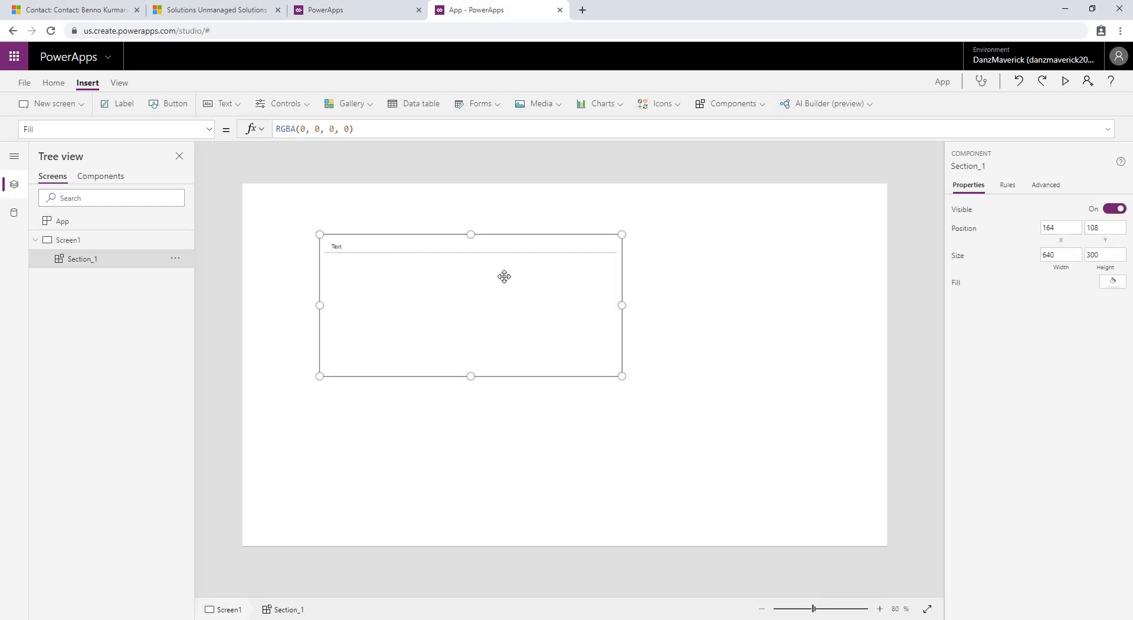
Create a custom input property for the Section component with display name, name and description Title and data type Text
click(101, 176)
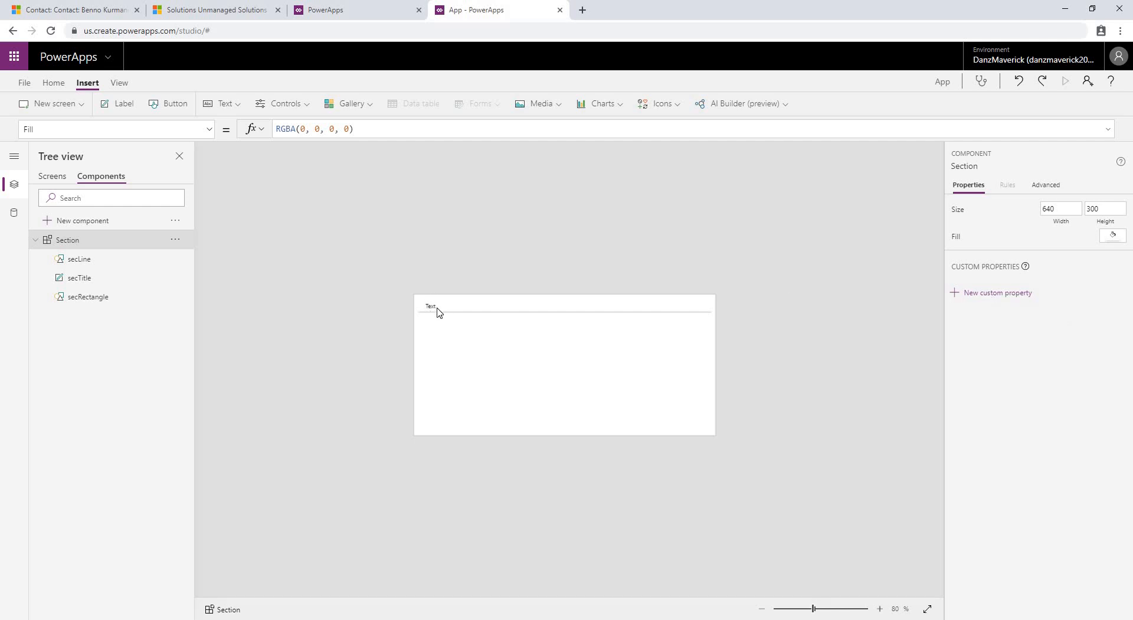
click(1008, 294)
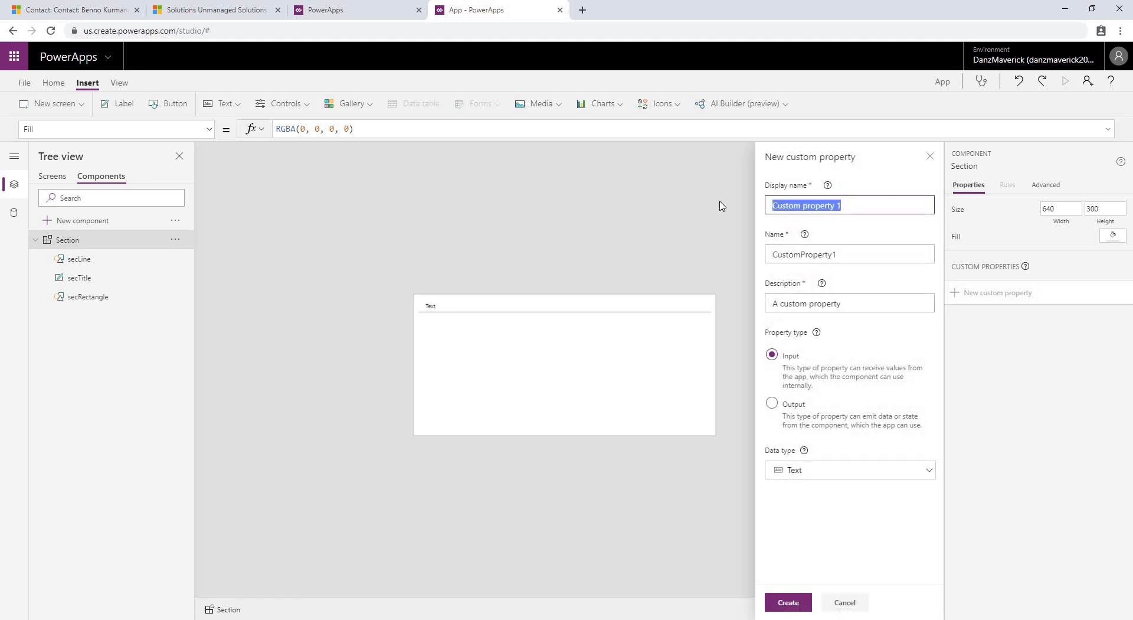
text(Title)
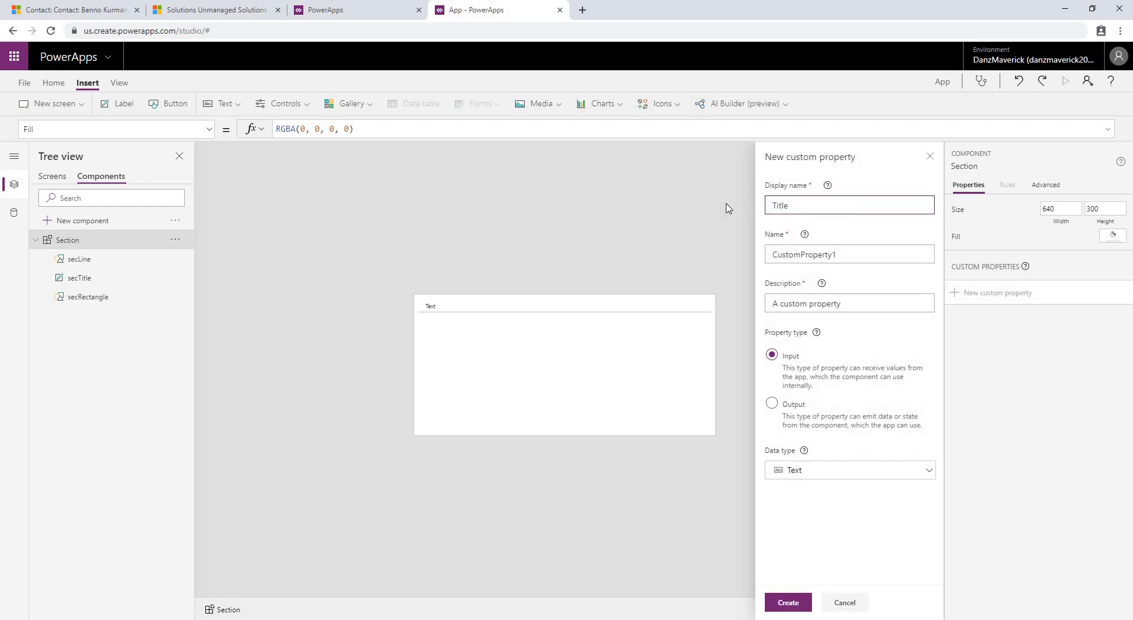
key(ctrl+a)
key(ctrl+c)
click(852, 255)
key(ctrl+a)
key(ctrl+v)
click(832, 303)
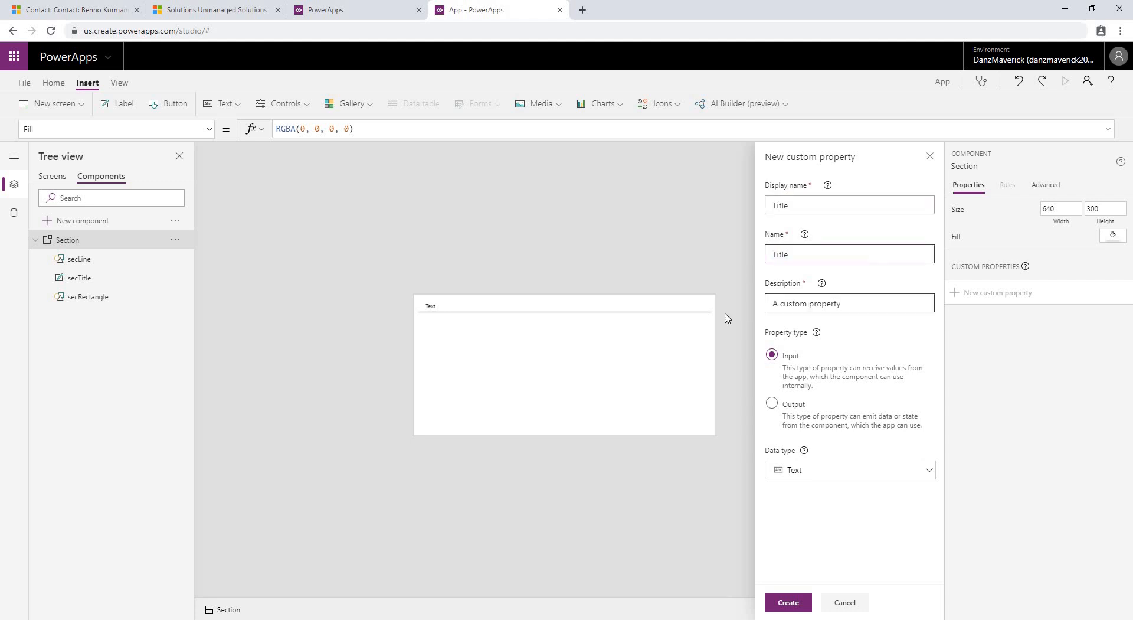
key(ctrl+a)
key(ctrl+v)
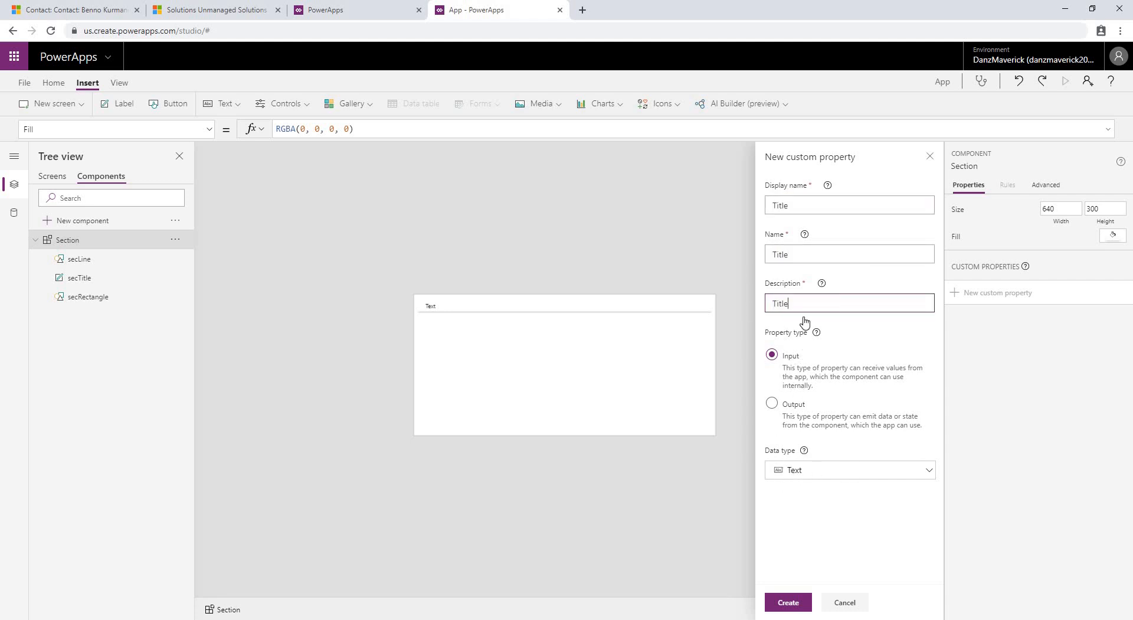
click(817, 477)
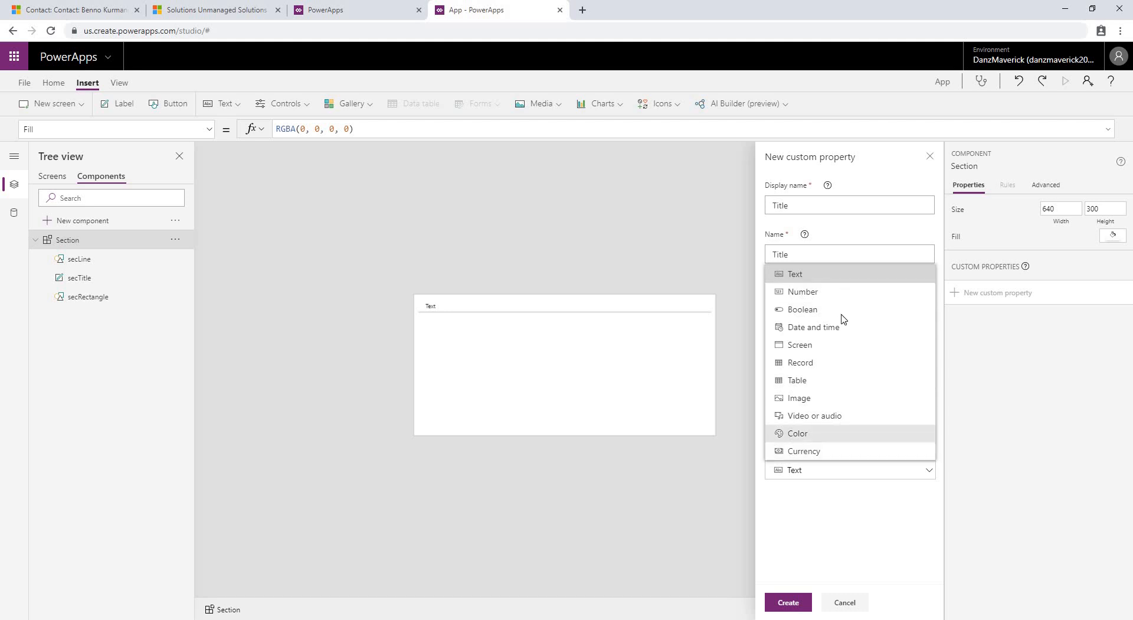
click(815, 471)
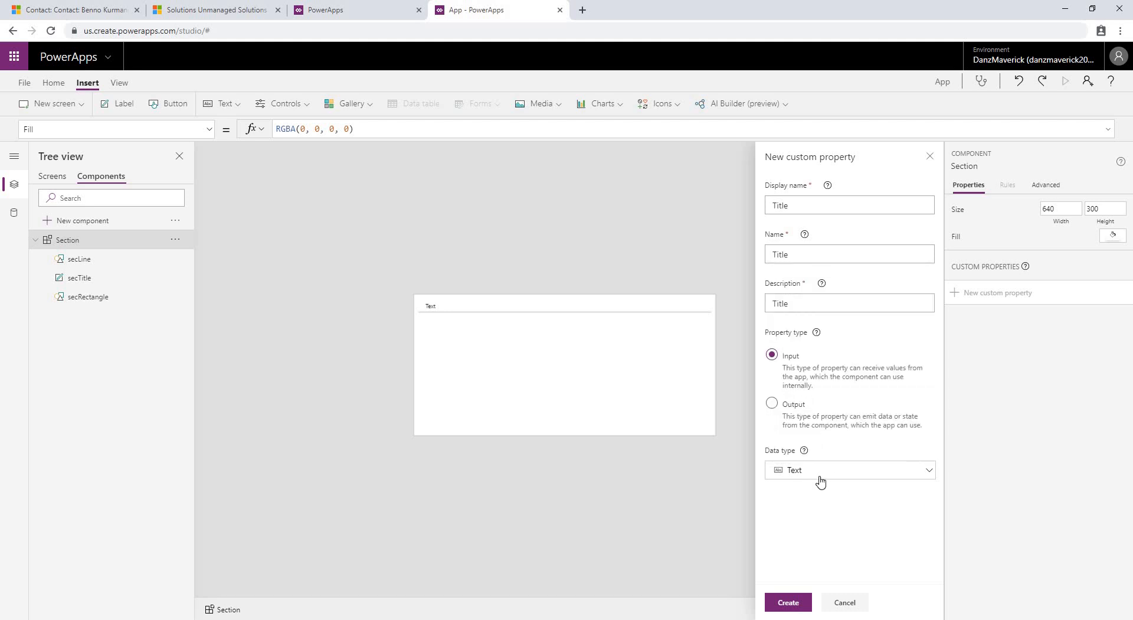
click(788, 603)
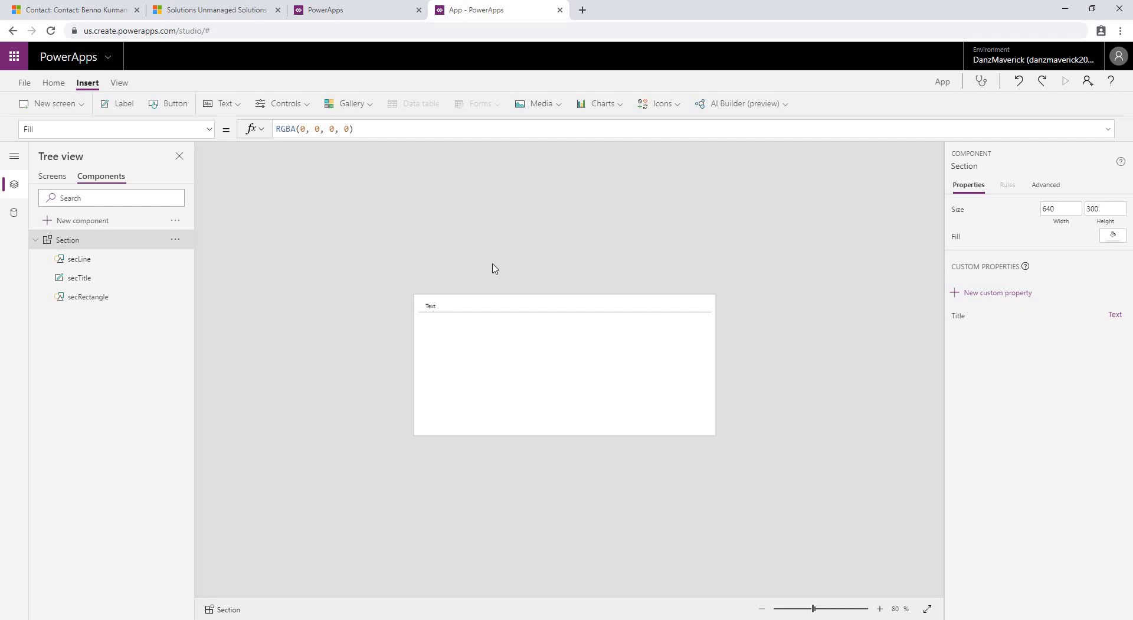
Create a custom input property for the Section component with display name and description Section Width, name SectionWidth and data type Number
click(991, 292)
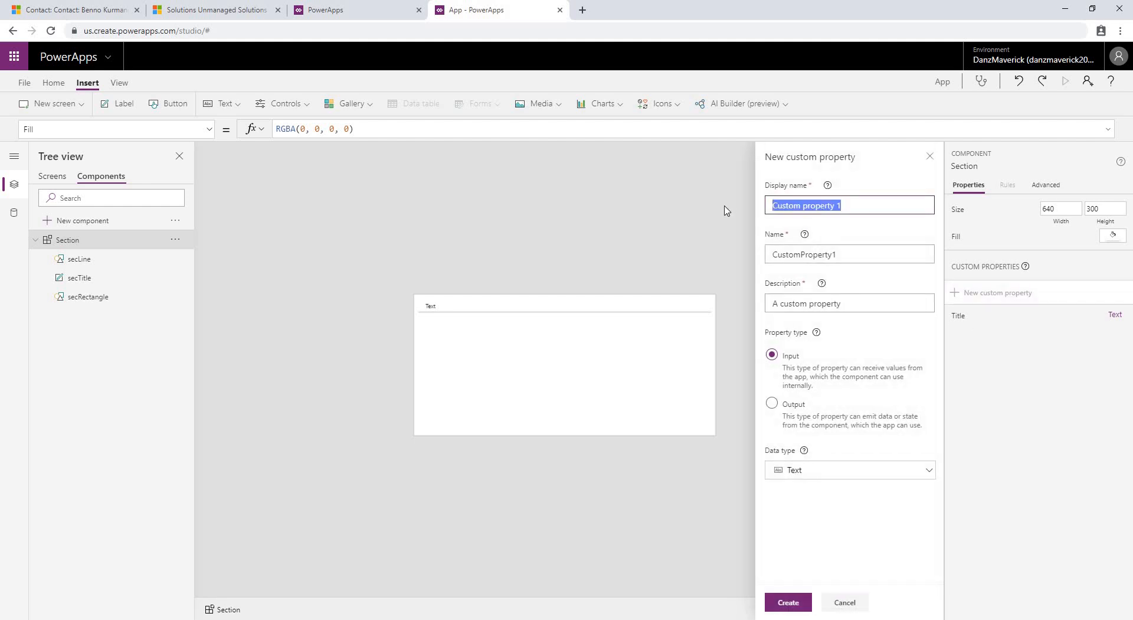
text(Section Width)
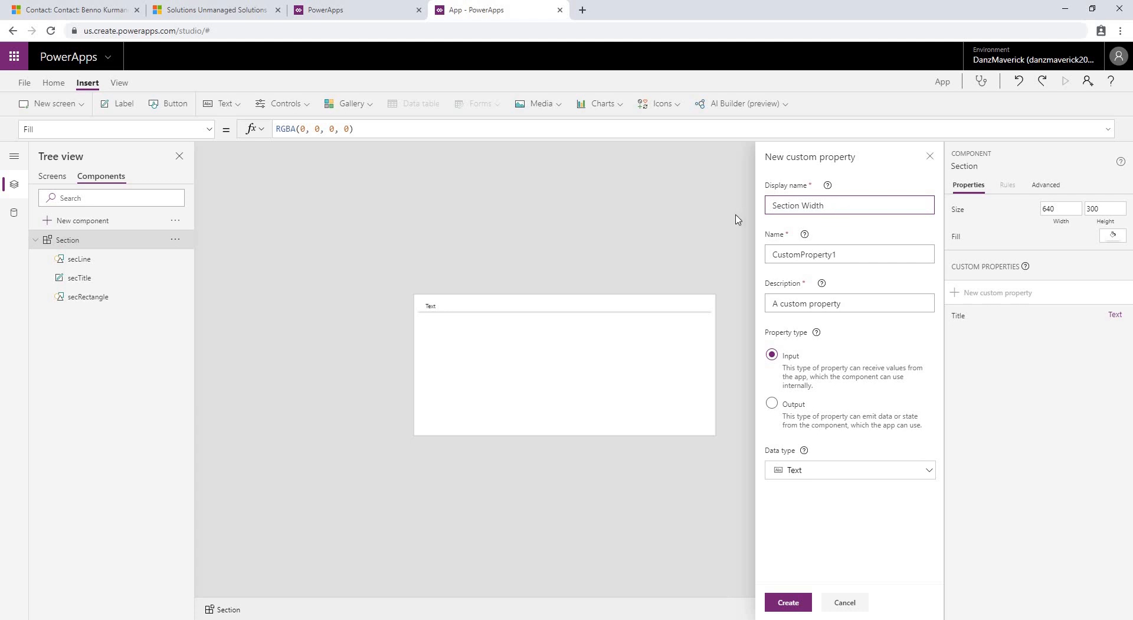
key(ctrl+a)
key(ctrl+c)
drag(855, 255, 774, 293)
key(ctrl+v)
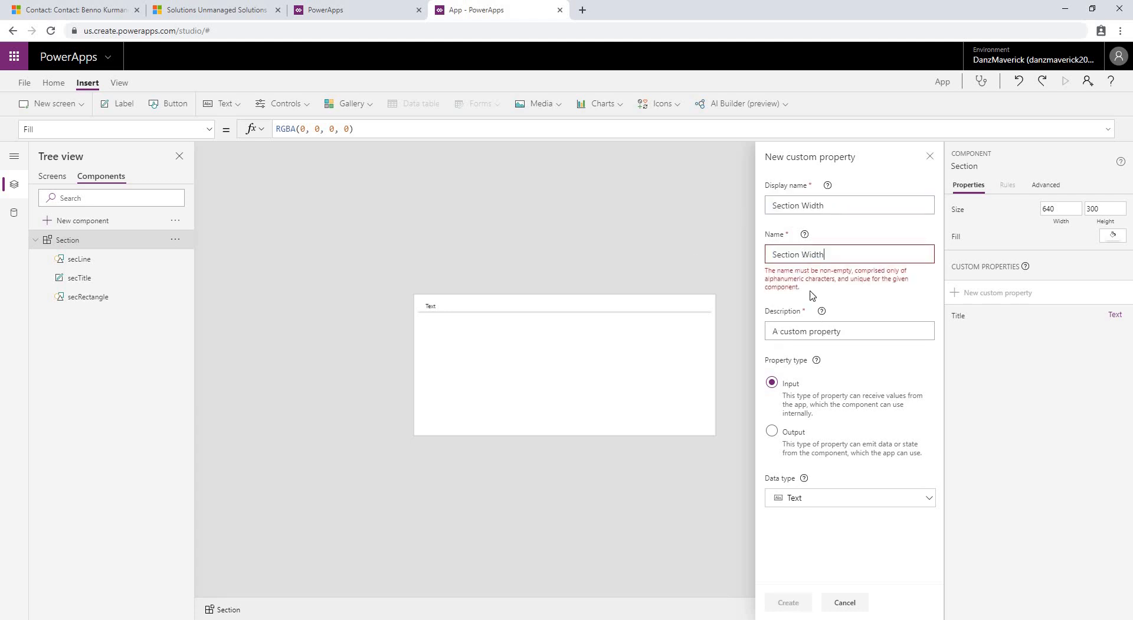
key(BackSpace)
drag(845, 308, 725, 313)
key(ctrl+v)
click(823, 477)
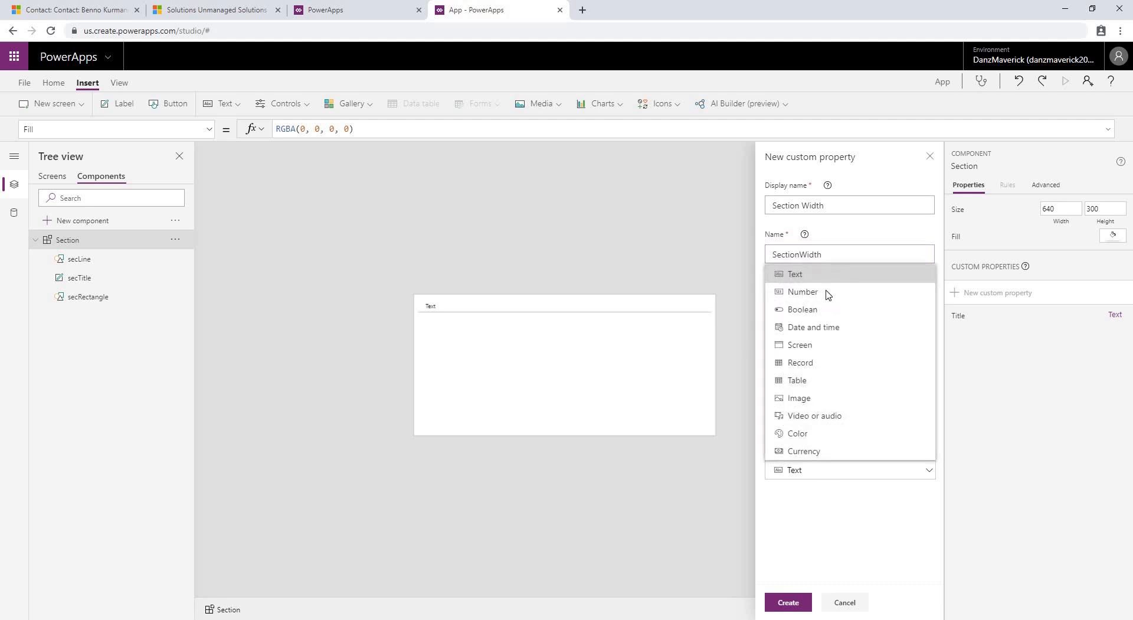
click(826, 293)
click(790, 605)
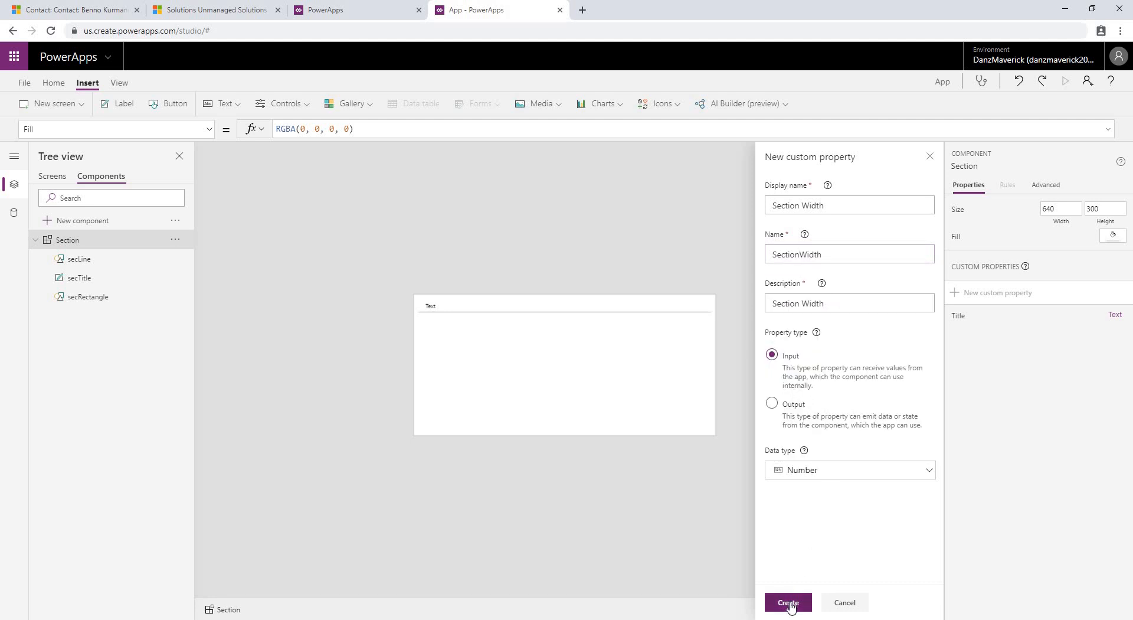
Create a custom input property for the Section component with display name and description Section Height, name SectionHeight and data type Number
click(997, 293)
click(850, 205)
key(ctrl+a)
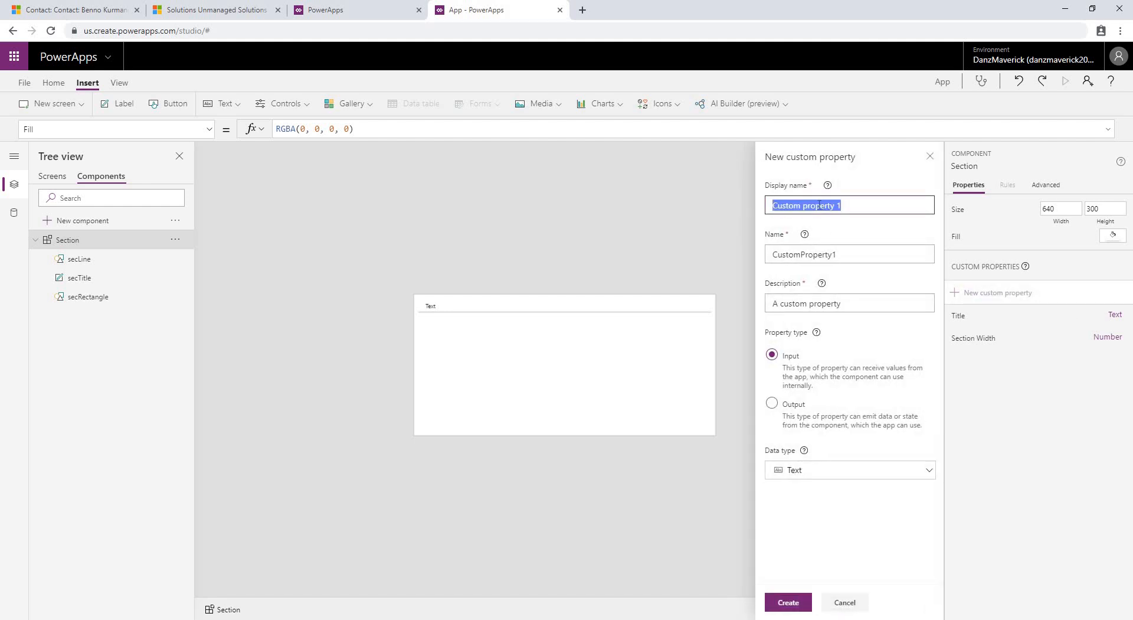
text(Section Width)
double_click(819, 205)
text(Height)
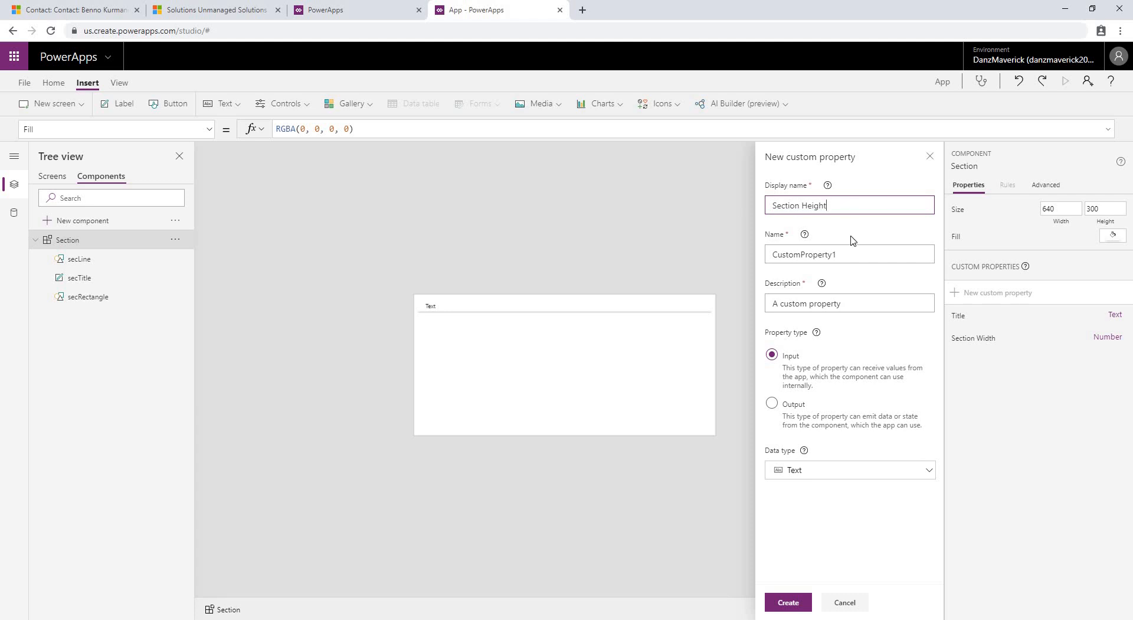
key(ctrl+a)
key(ctrl+c)
key(Tab)
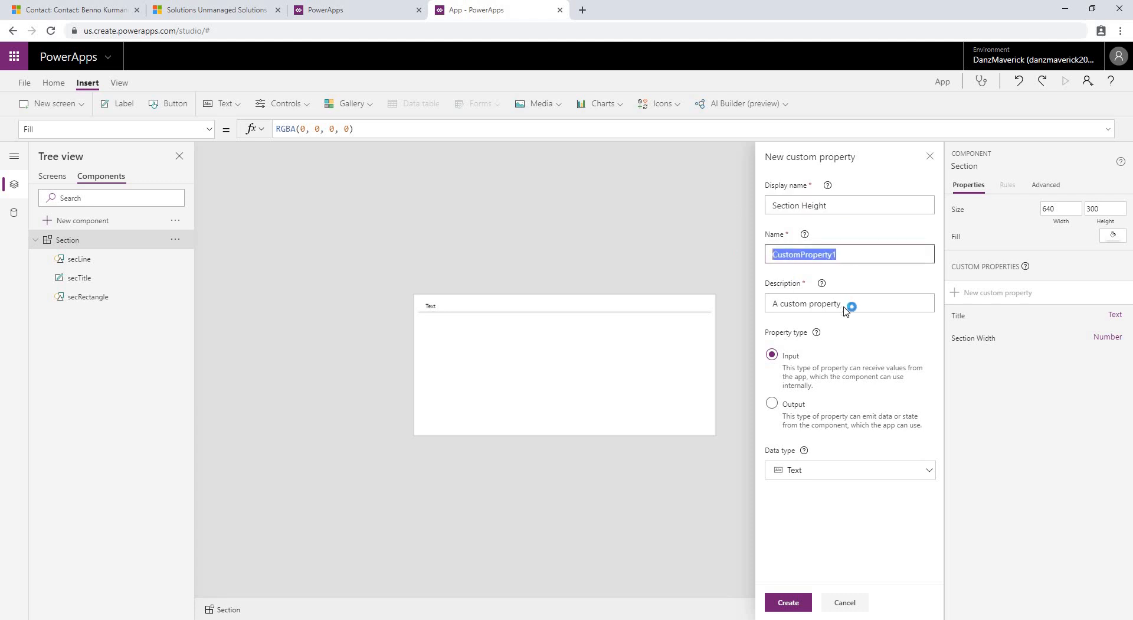
key(ctrl+v)
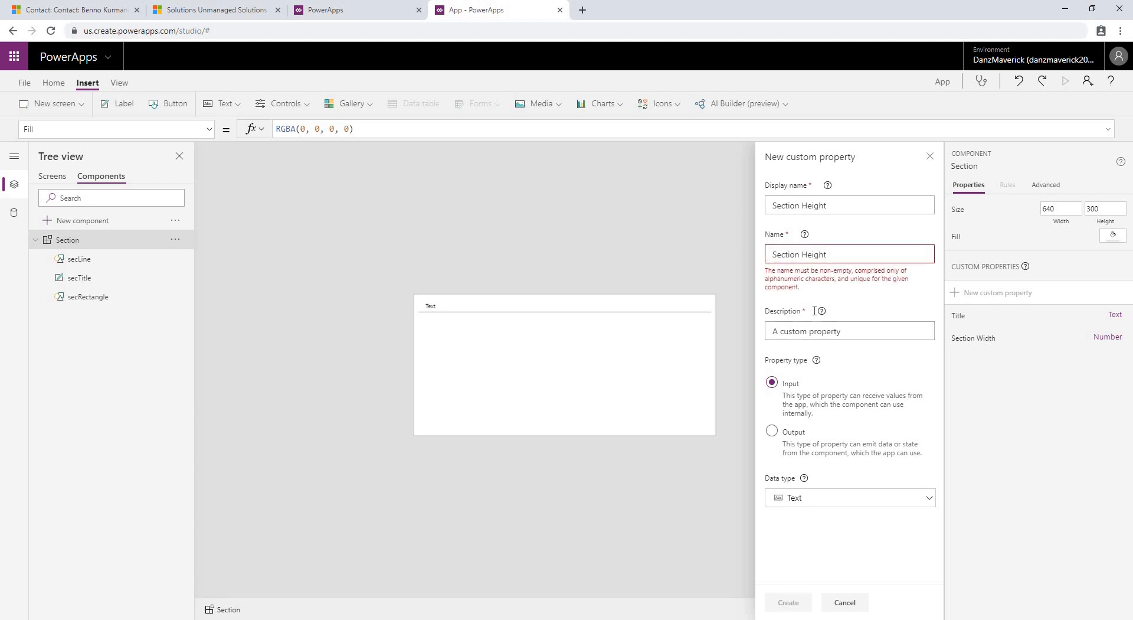
key(ctrl+Left)
key(BackSpace)
key(Tab)
key(ctrl+v)
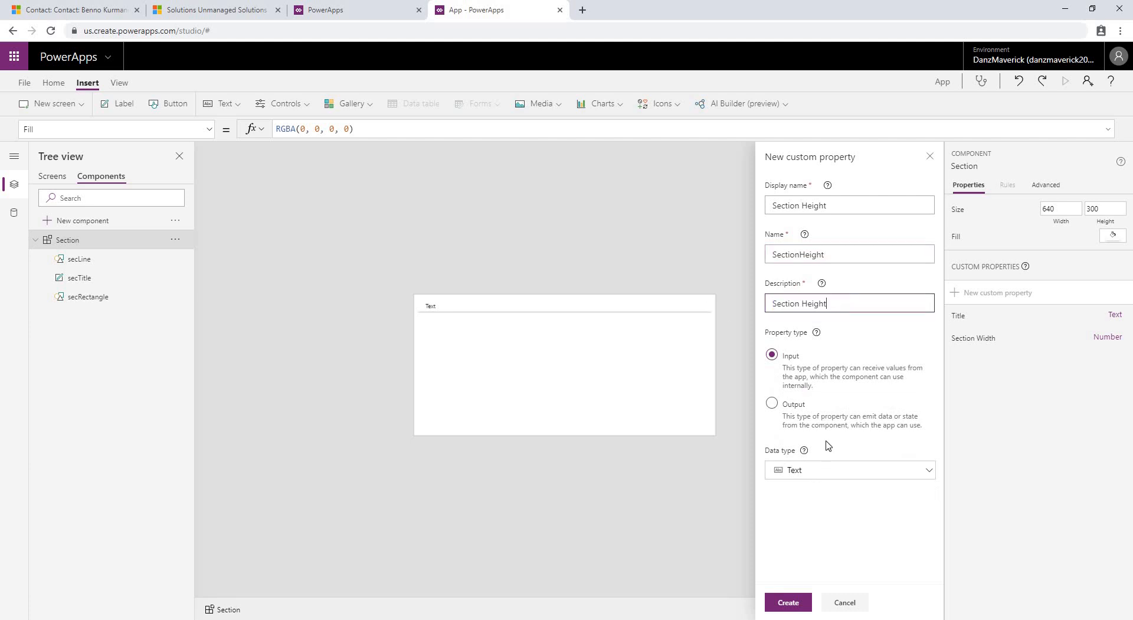
click(828, 470)
click(822, 295)
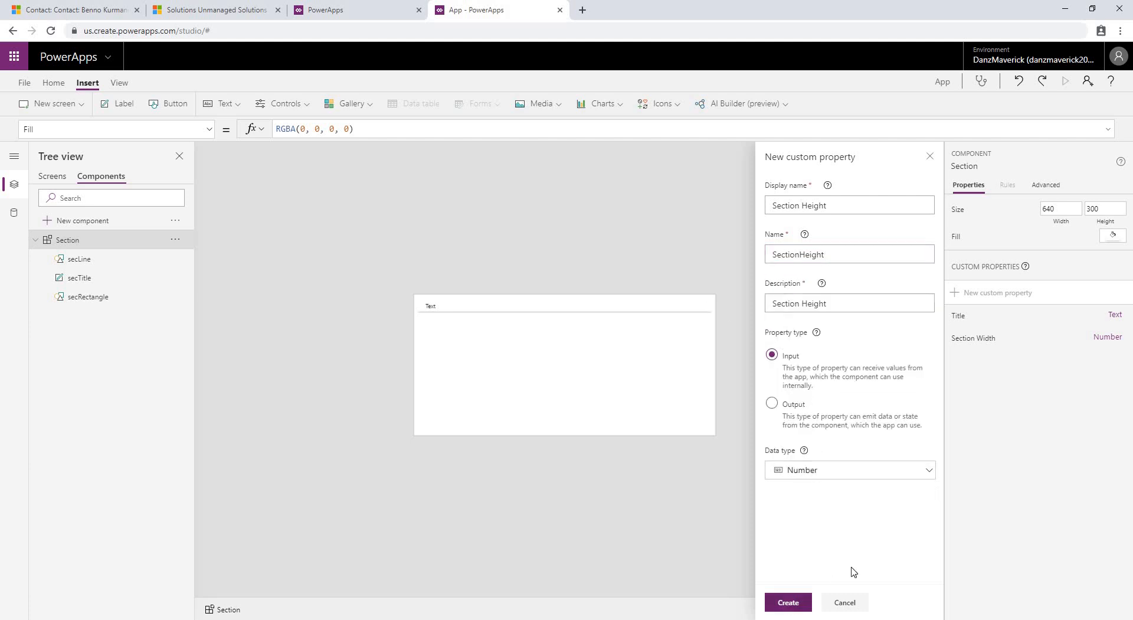
click(788, 602)
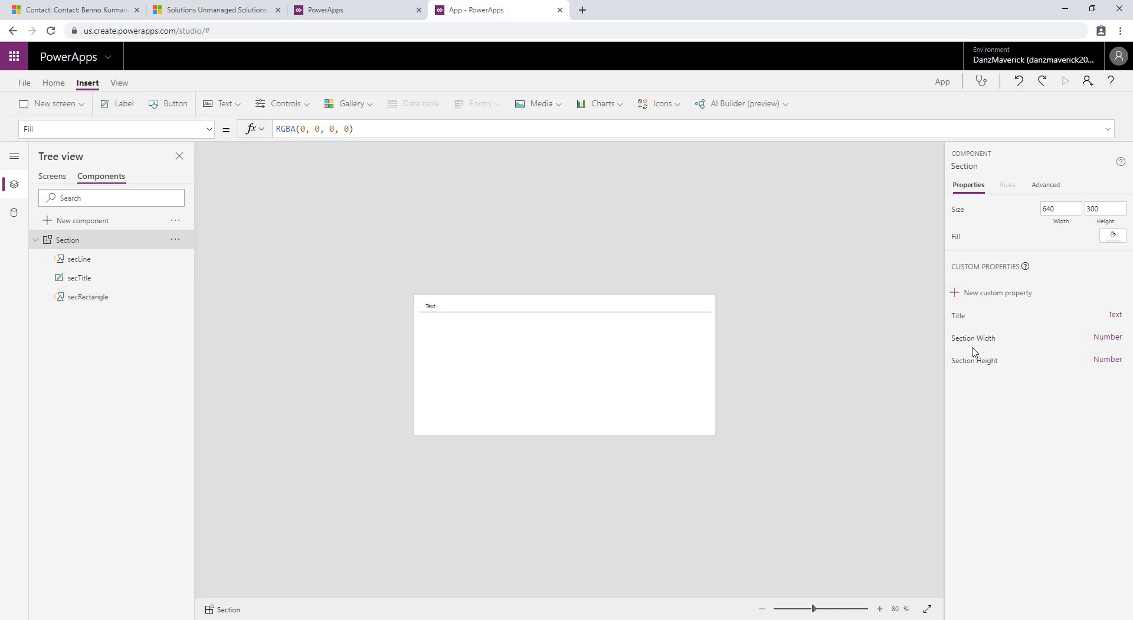
Set the Width property of secRectangle to the formula Section.SectionWidth
click(99, 296)
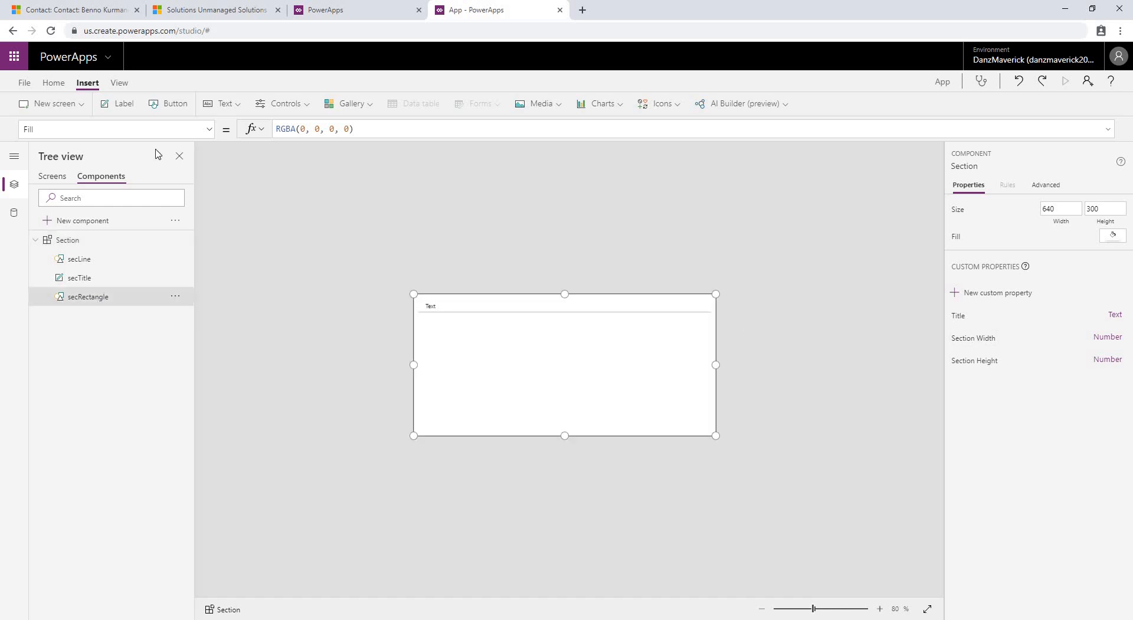
click(208, 129)
drag(214, 180, 106, 316)
click(108, 316)
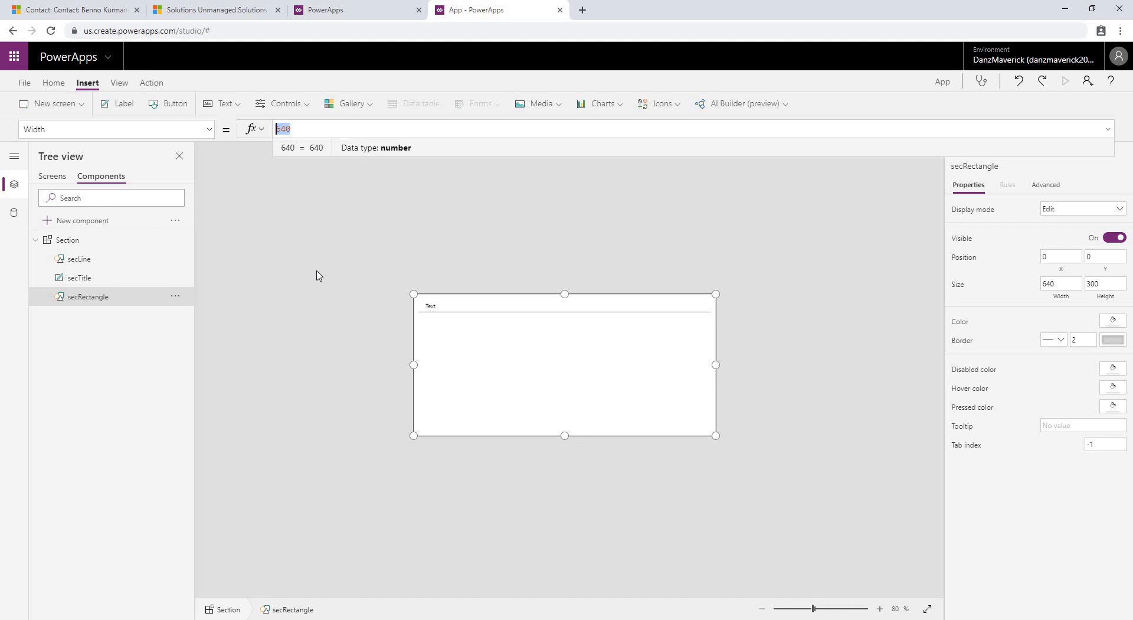
text(sec)
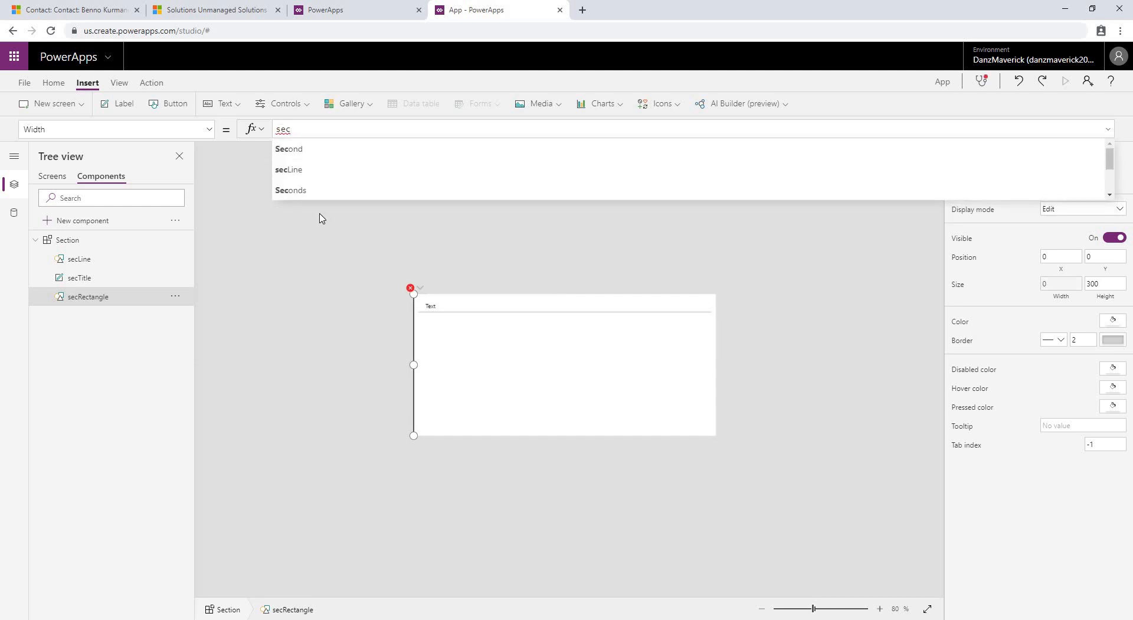
text(tion)
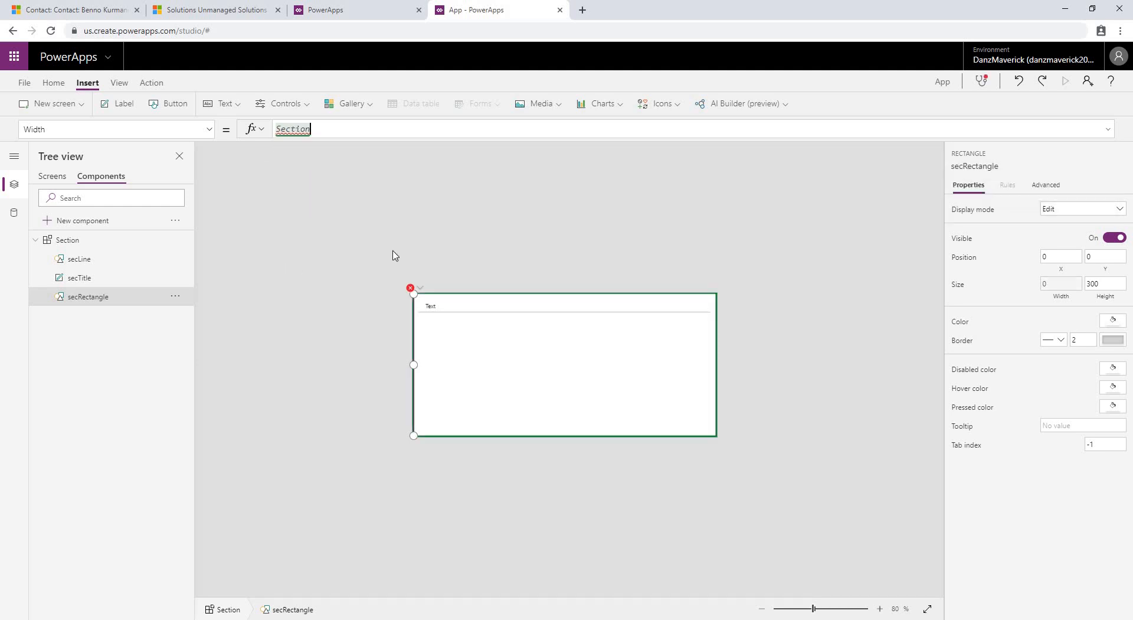
text(.sec)
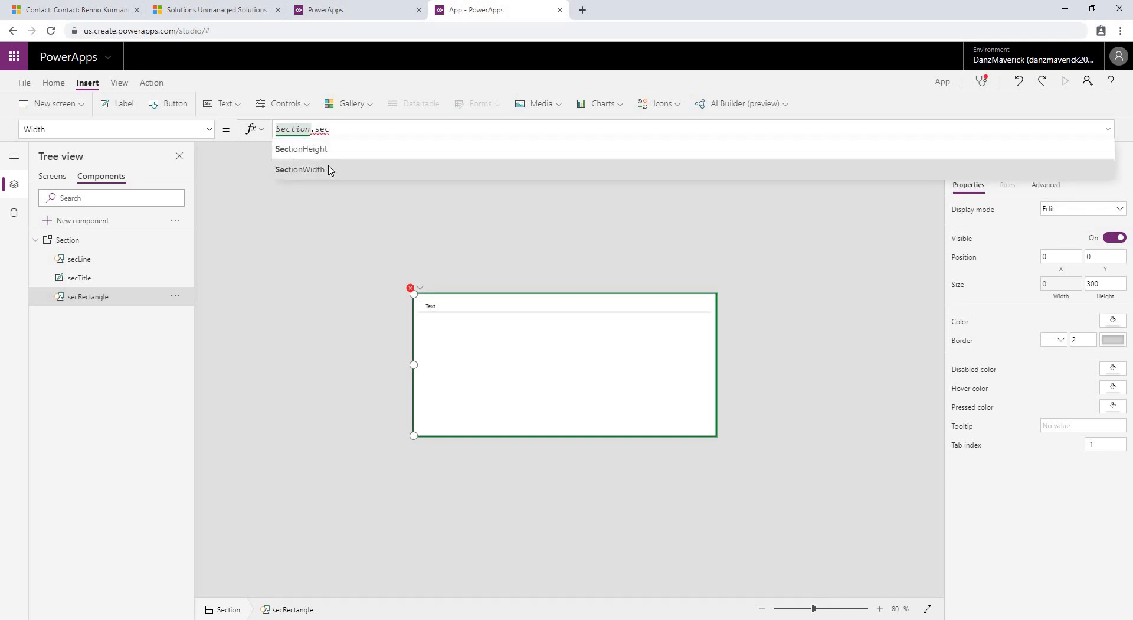
click(330, 170)
Set the Height property of secRectangle to the formula Section.SectionHeight
click(210, 129)
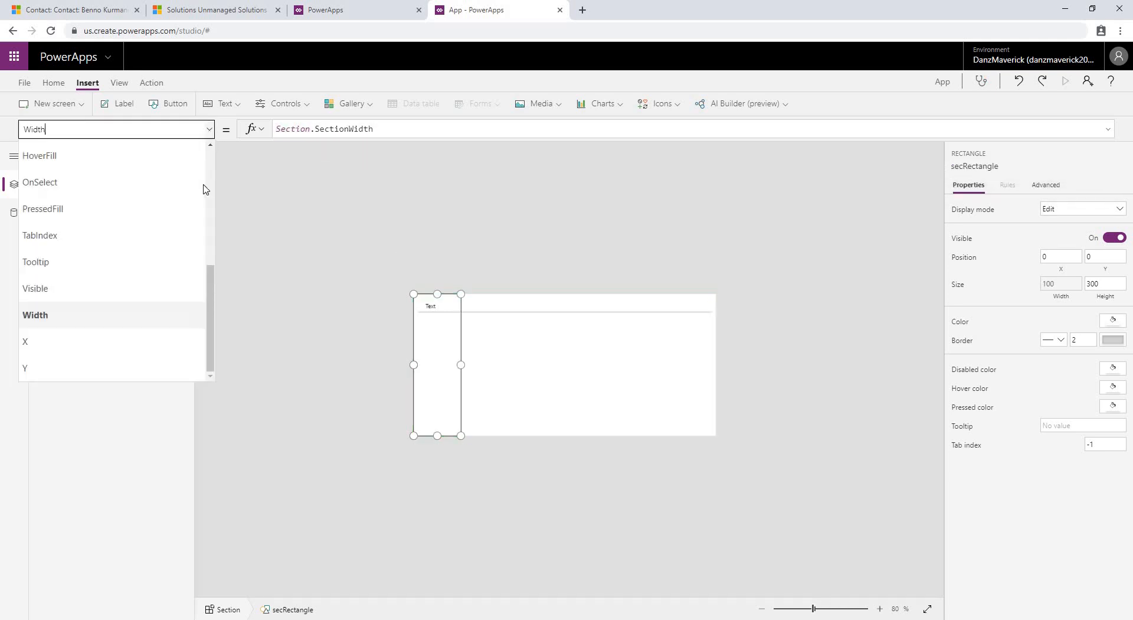
text(Height)
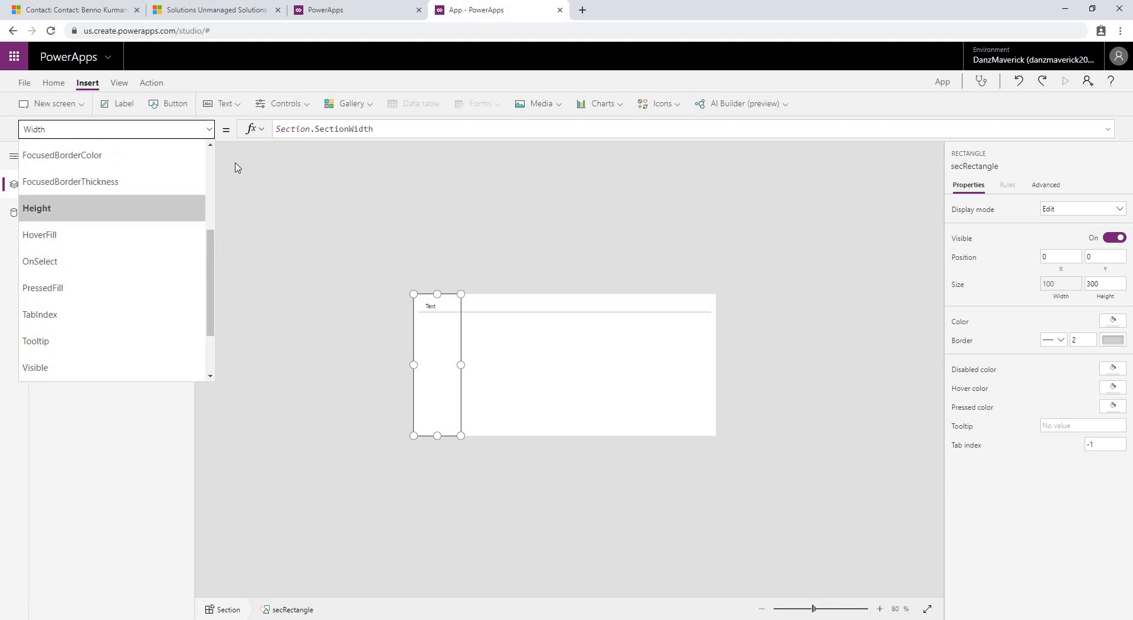
key(Return)
drag(311, 130, 240, 141)
text(s)
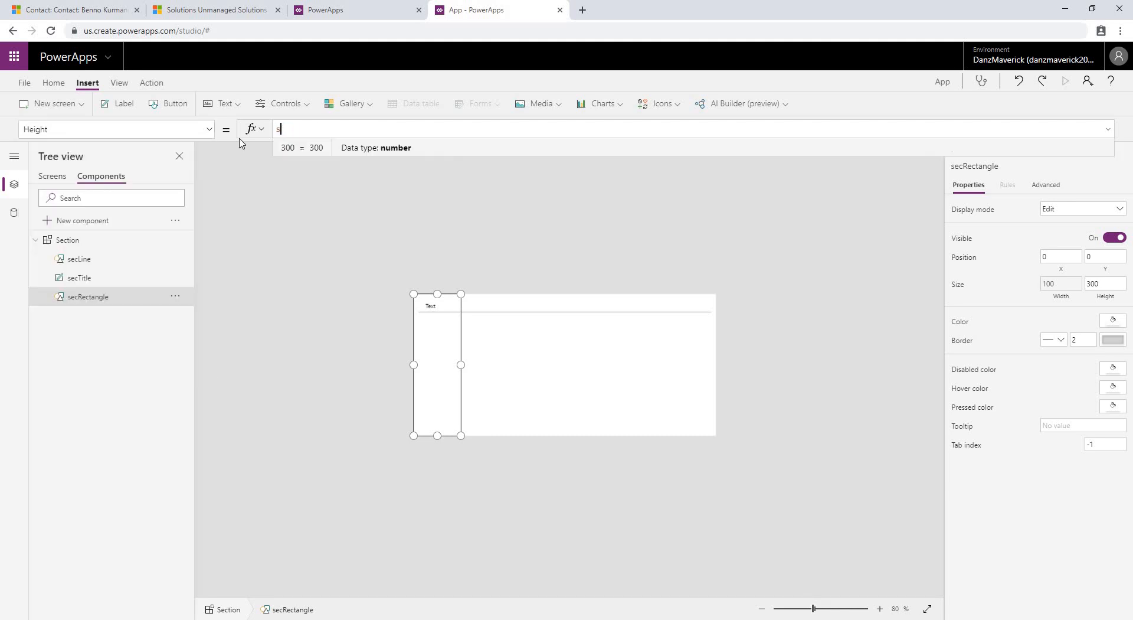
text(ection)
click(284, 152)
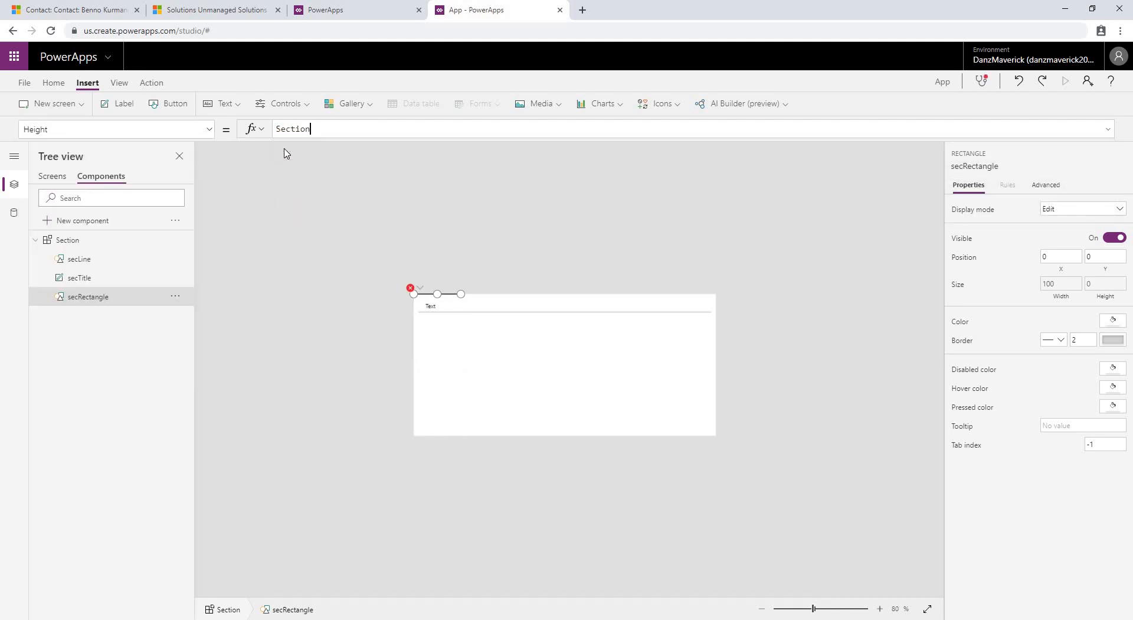
text(.sec)
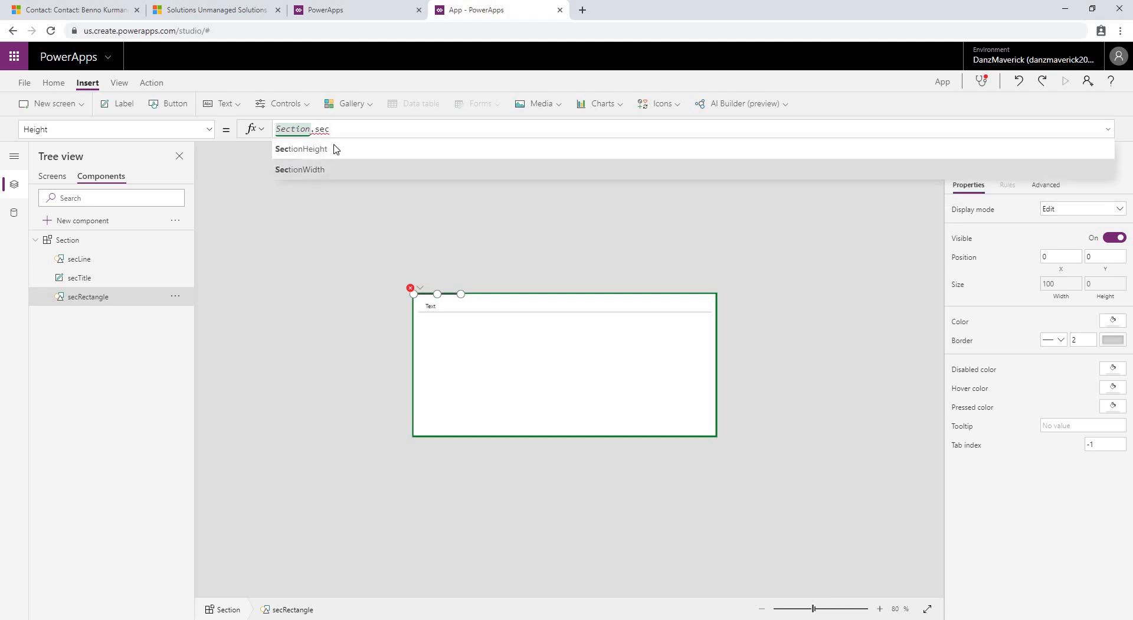
key(Tab)
click(403, 372)
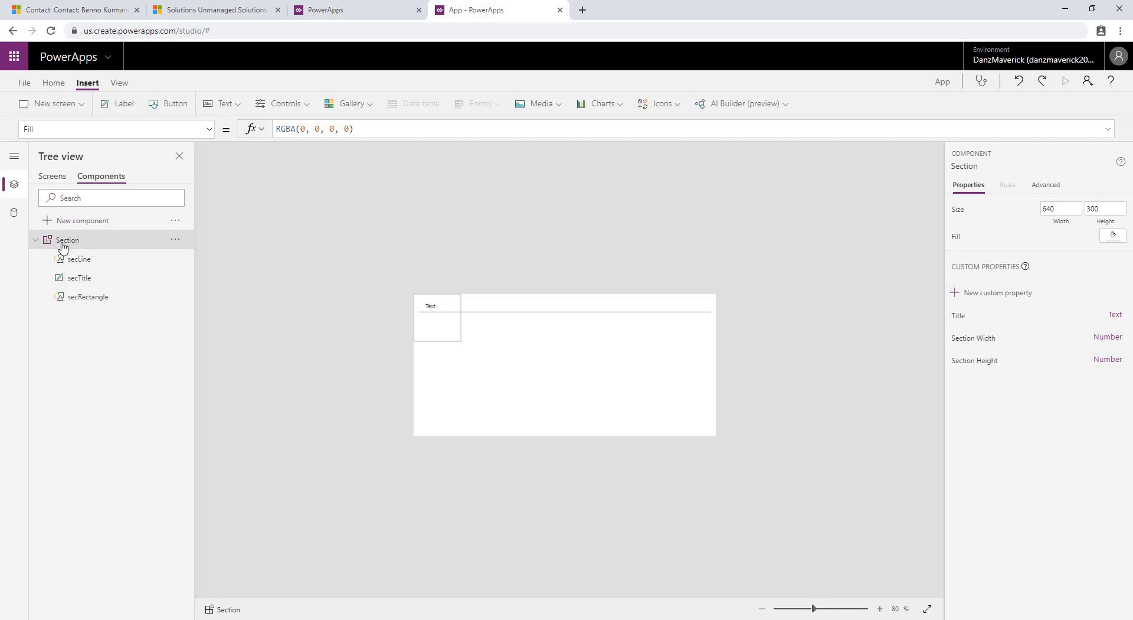
Set the Width property of the Section component itself to the formula Section.SectionWidth
click(212, 135)
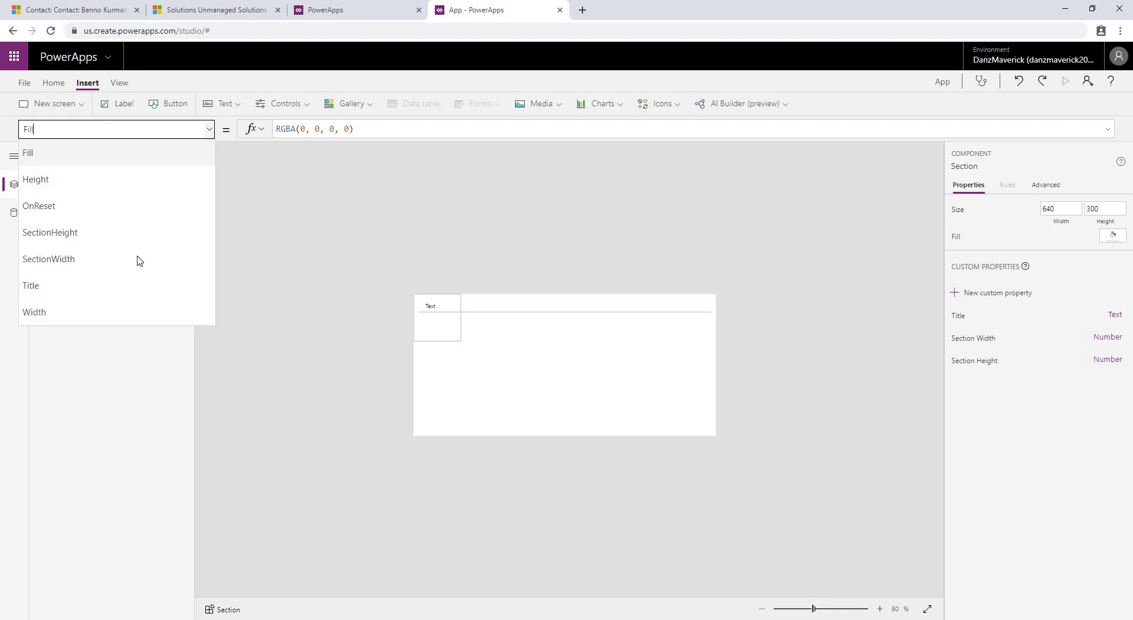
click(135, 311)
drag(293, 129, 253, 131)
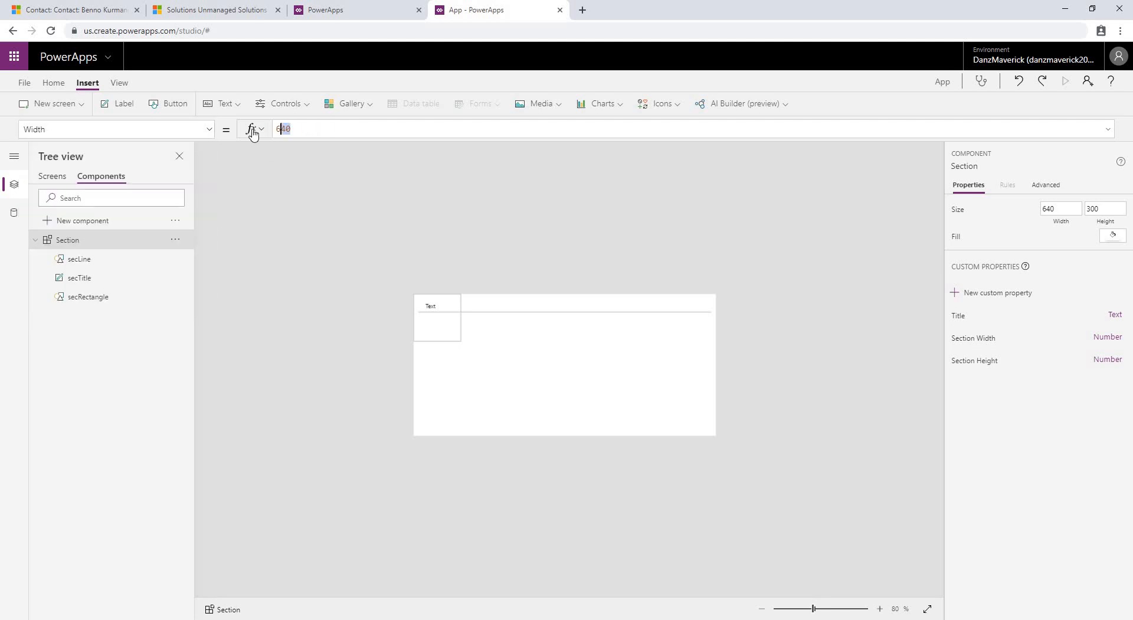
text(section)
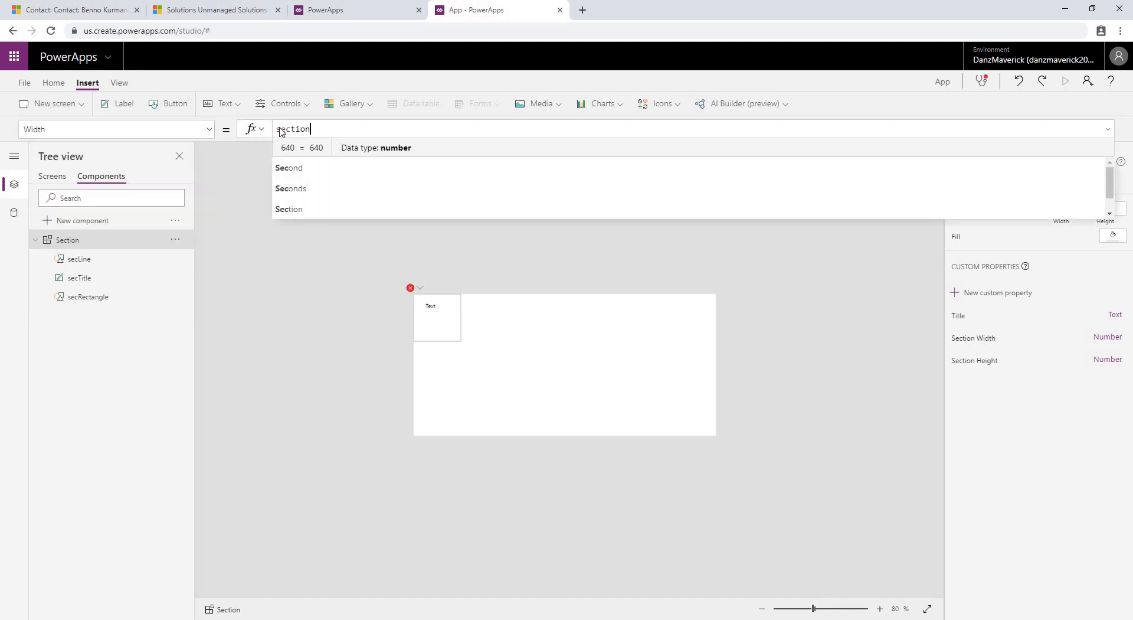
click(323, 154)
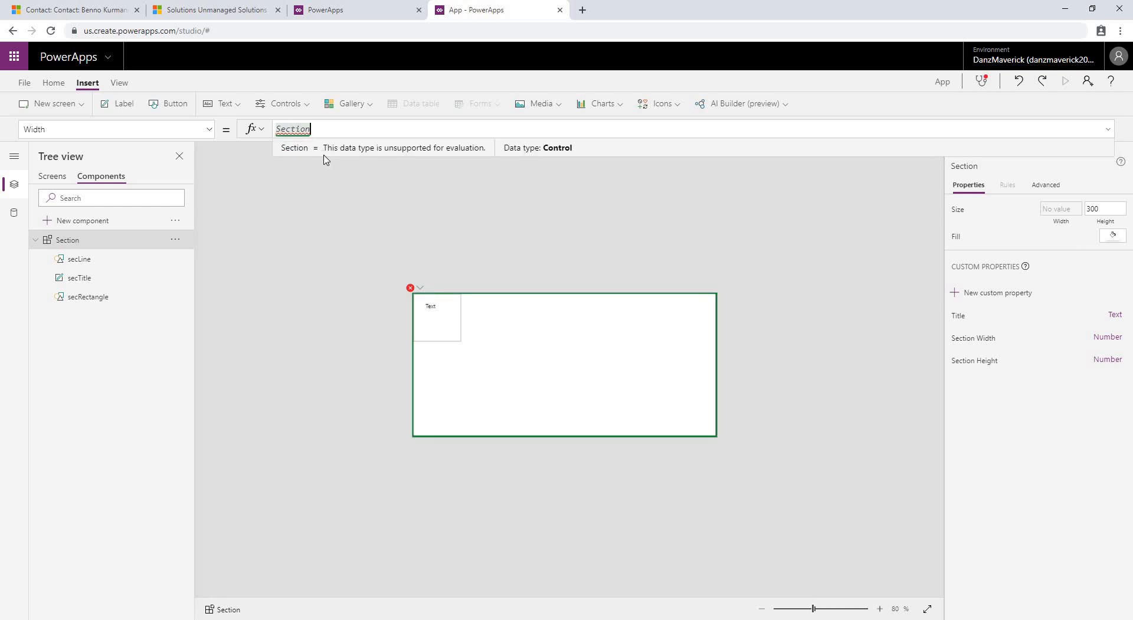
text(.se)
text(c)
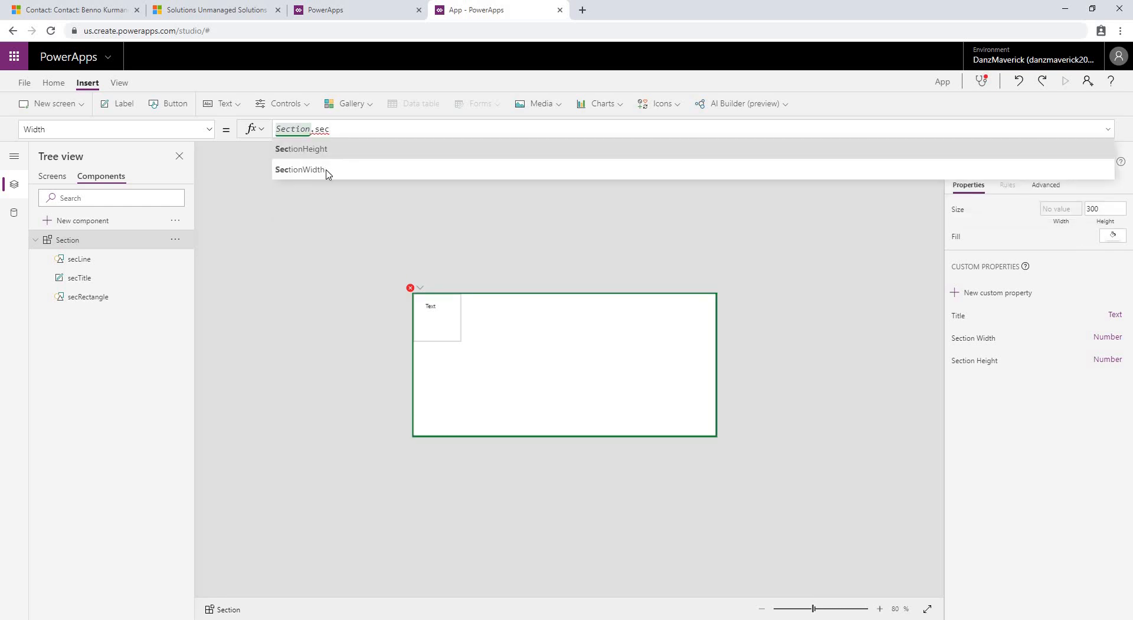
click(325, 170)
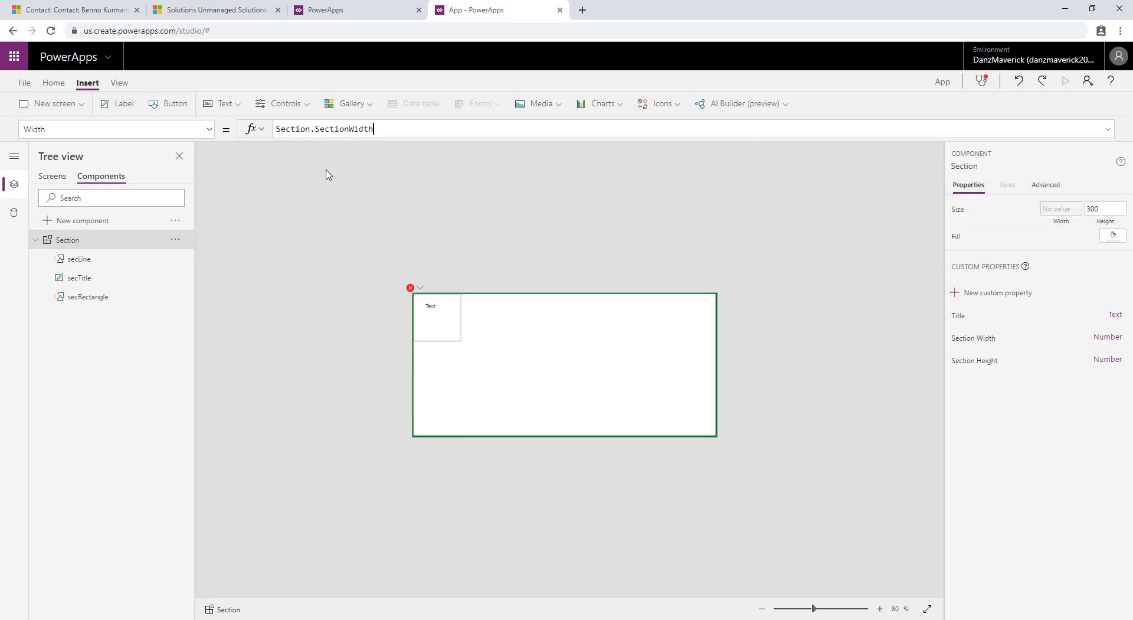
Set the Height property of the Section component itself to the formula Section.SectionHeight
click(194, 135)
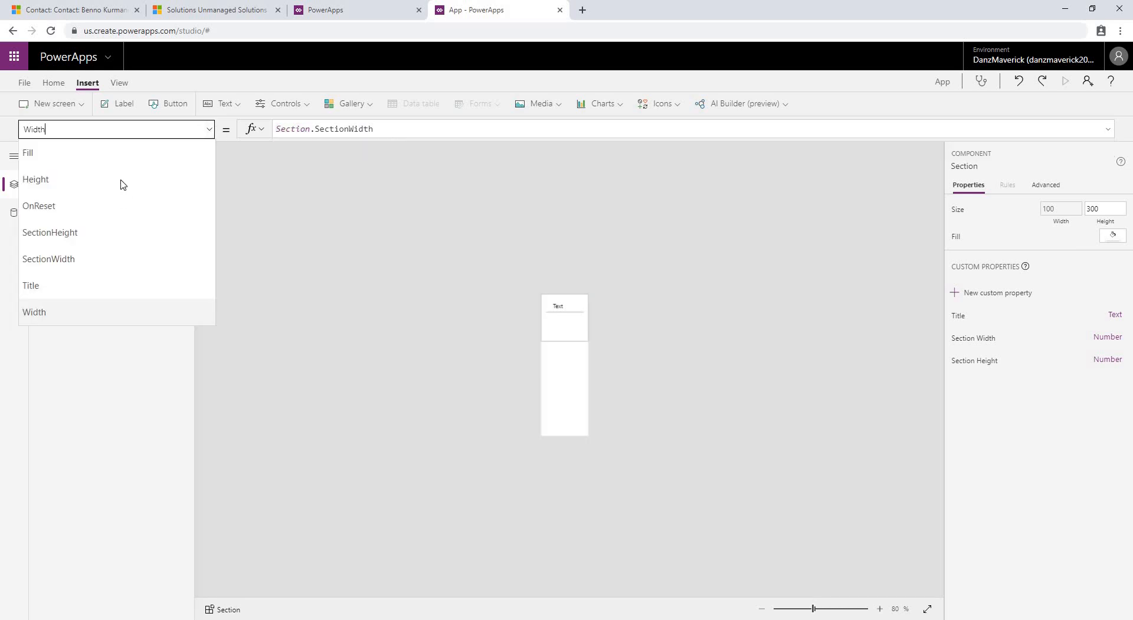
click(118, 180)
text(section)
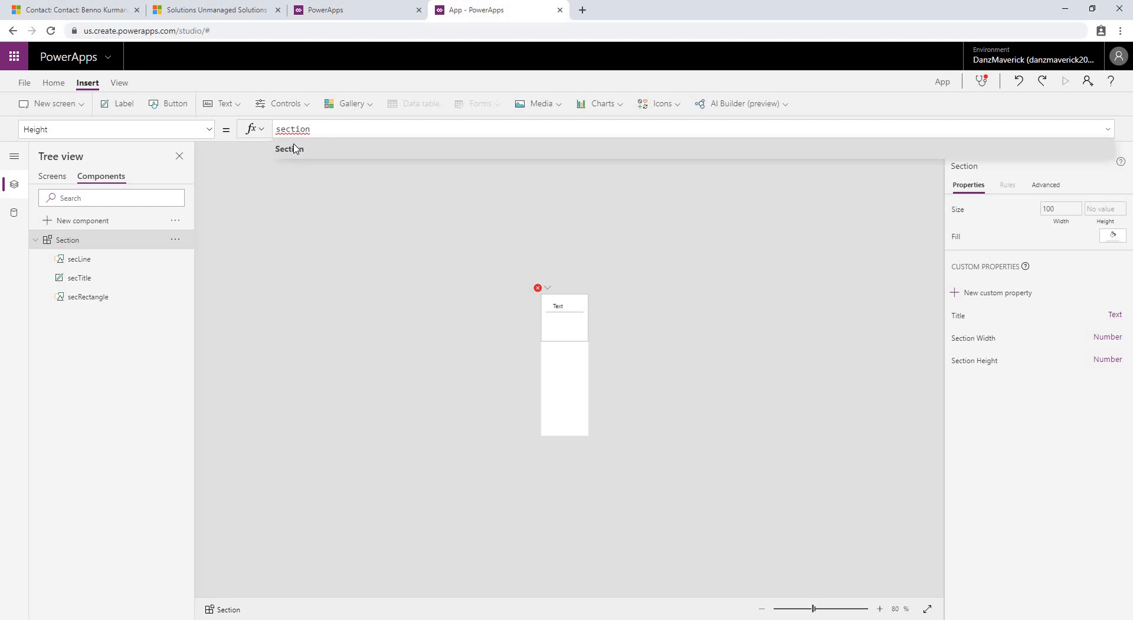
click(295, 148)
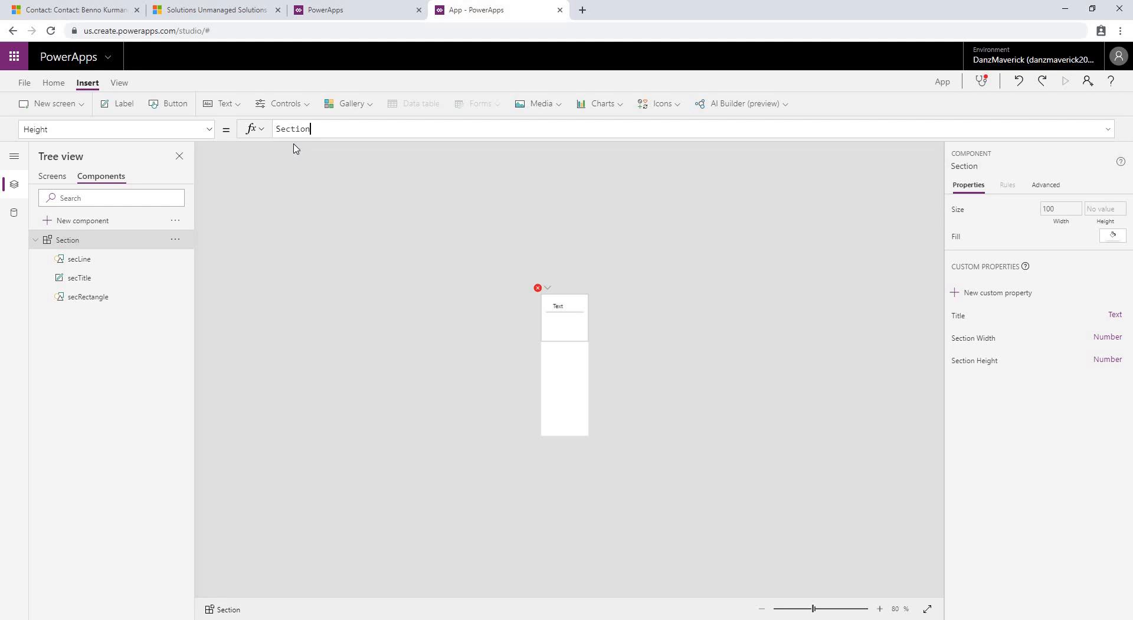
text(.sec)
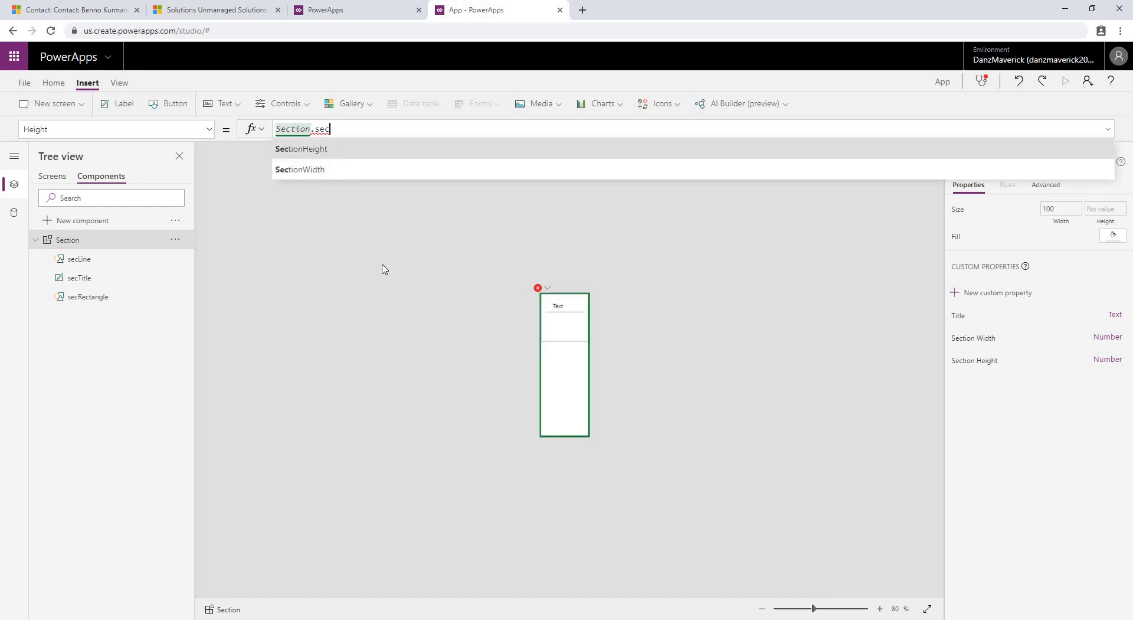
key(Tab)
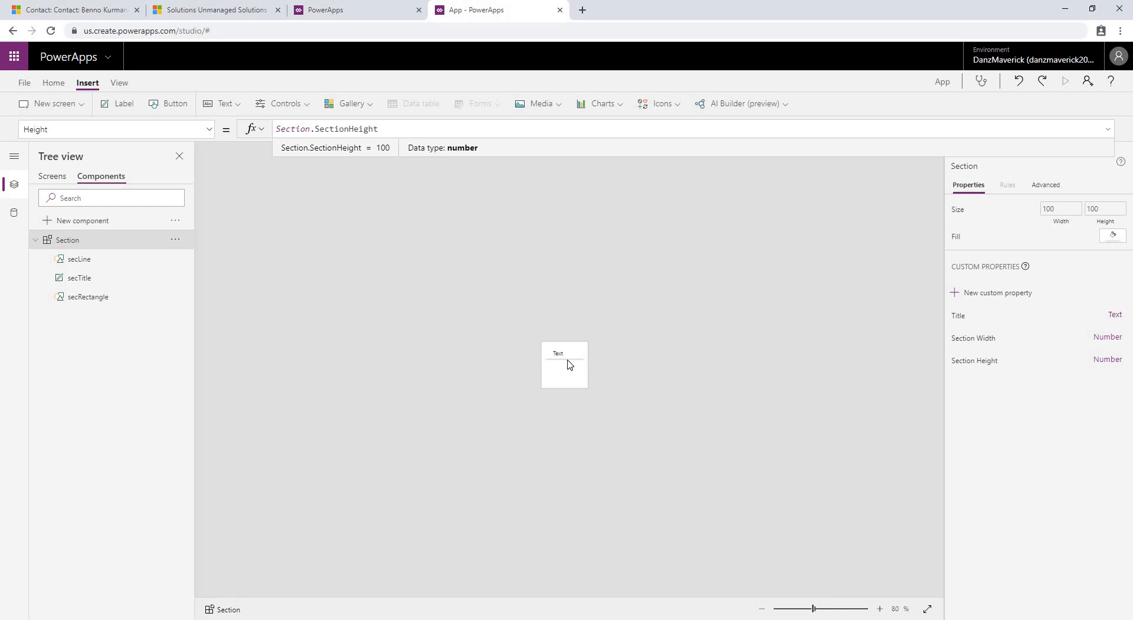
Set the Section Width and Section Height of the Section_1 instance on Screen1 to 300
click(51, 177)
click(392, 254)
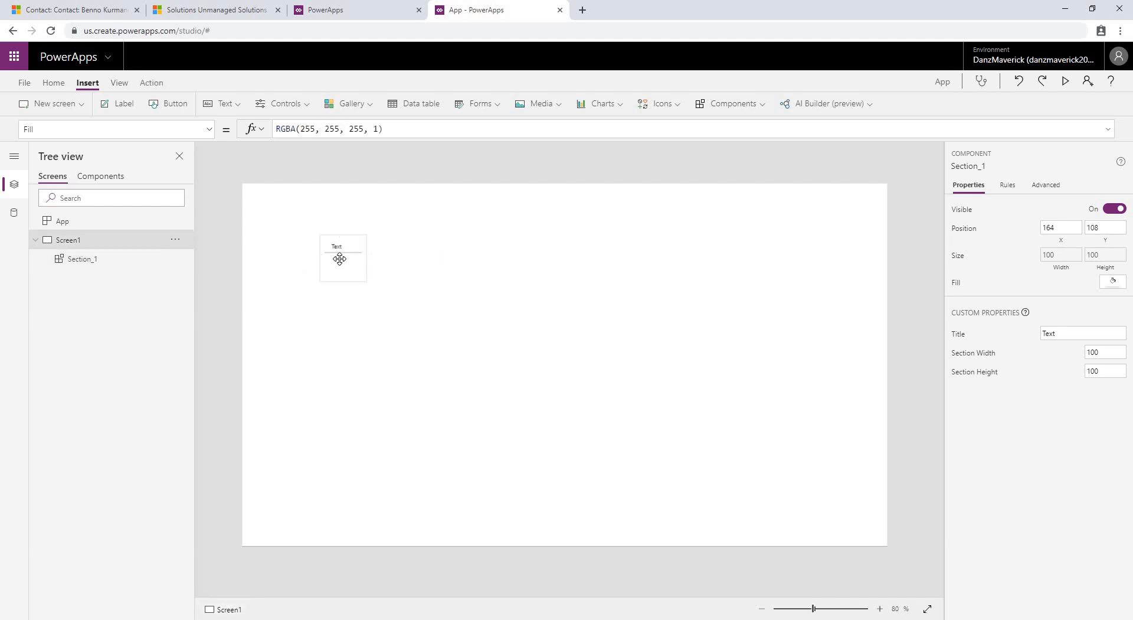
click(339, 258)
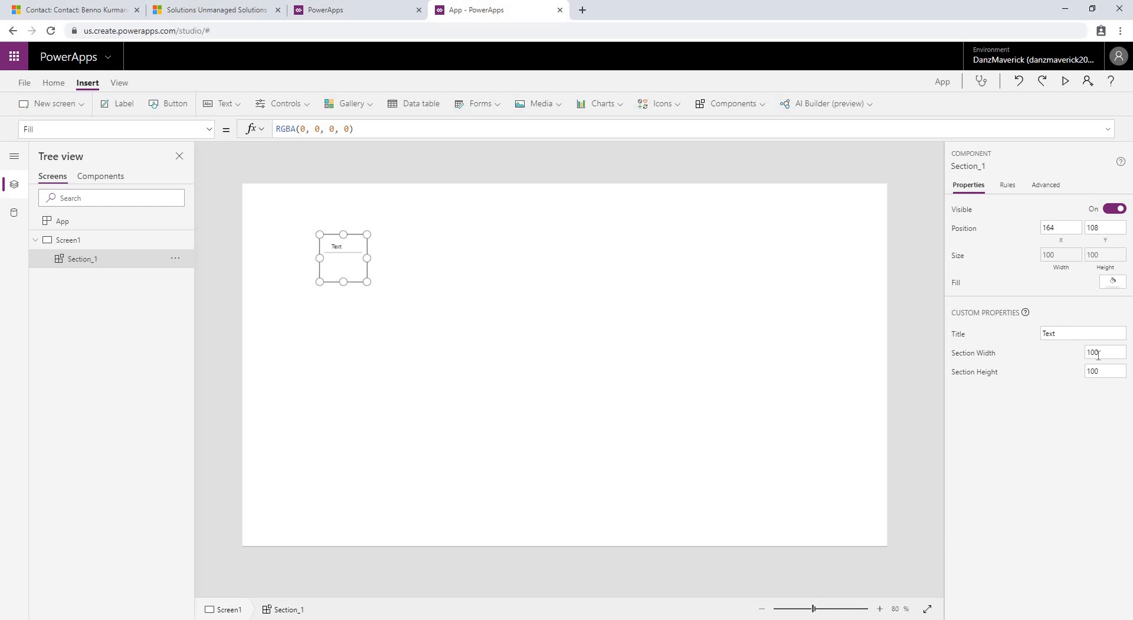
click(1019, 360)
key(Tab)
text(300)
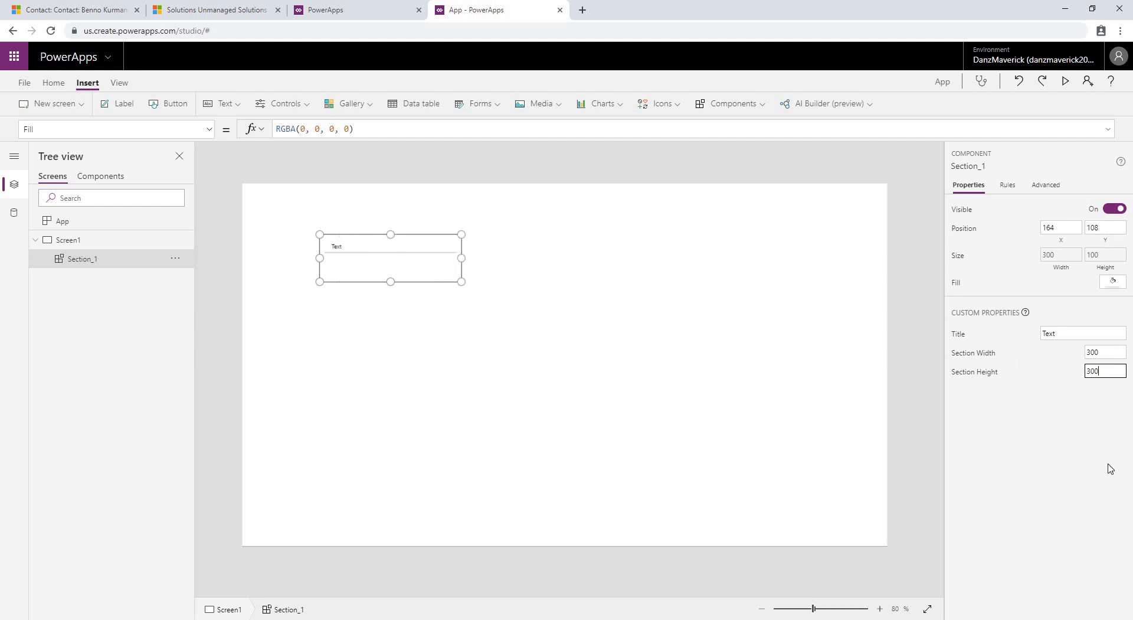
key(Tab)
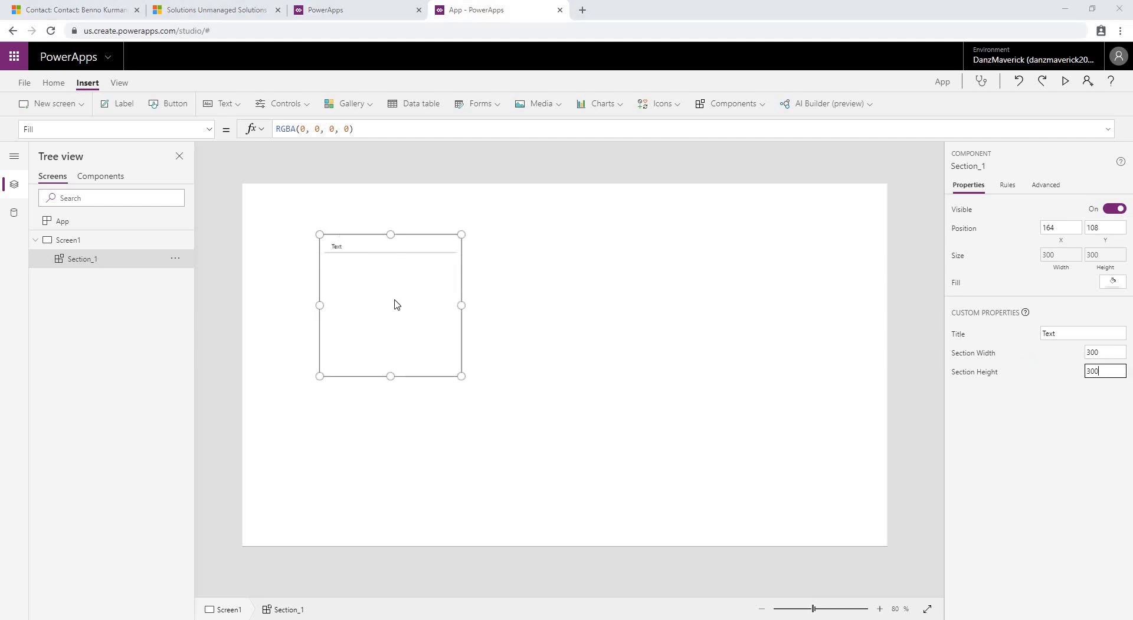
Move the Section_1 instance near the upper-left corner of Screen1, to about X 52, Y 48
click(395, 291)
drag(375, 271, 323, 244)
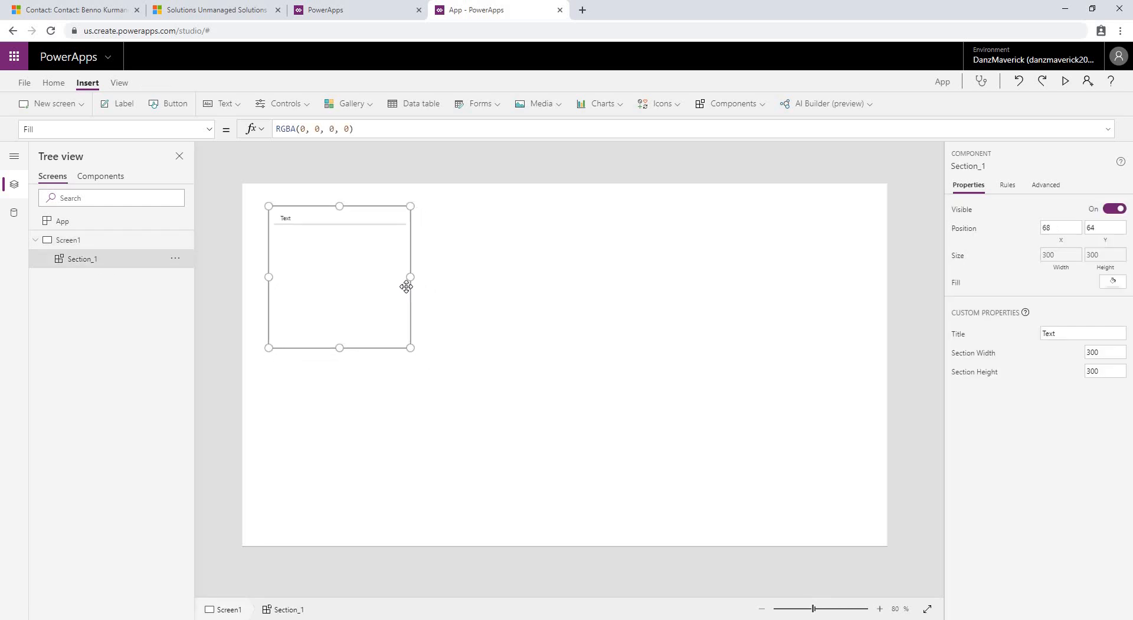
click(753, 349)
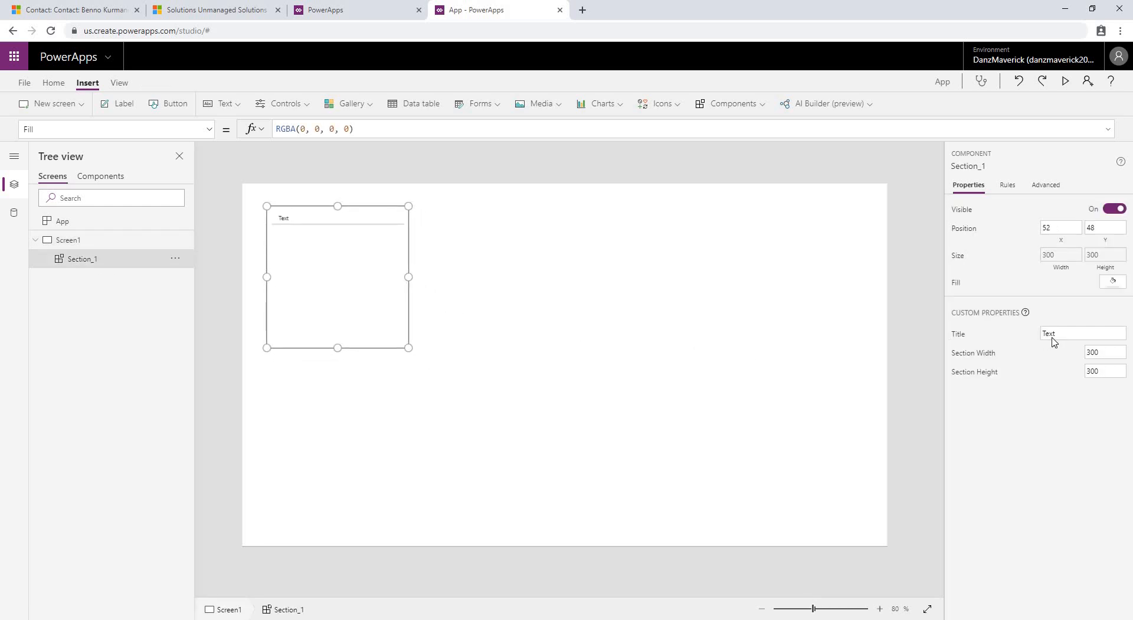
click(356, 305)
Set the Title of the Section_1 instance to CONTACT INFORMATION
click(992, 337)
key(Caps_Lock)
text(CONT)
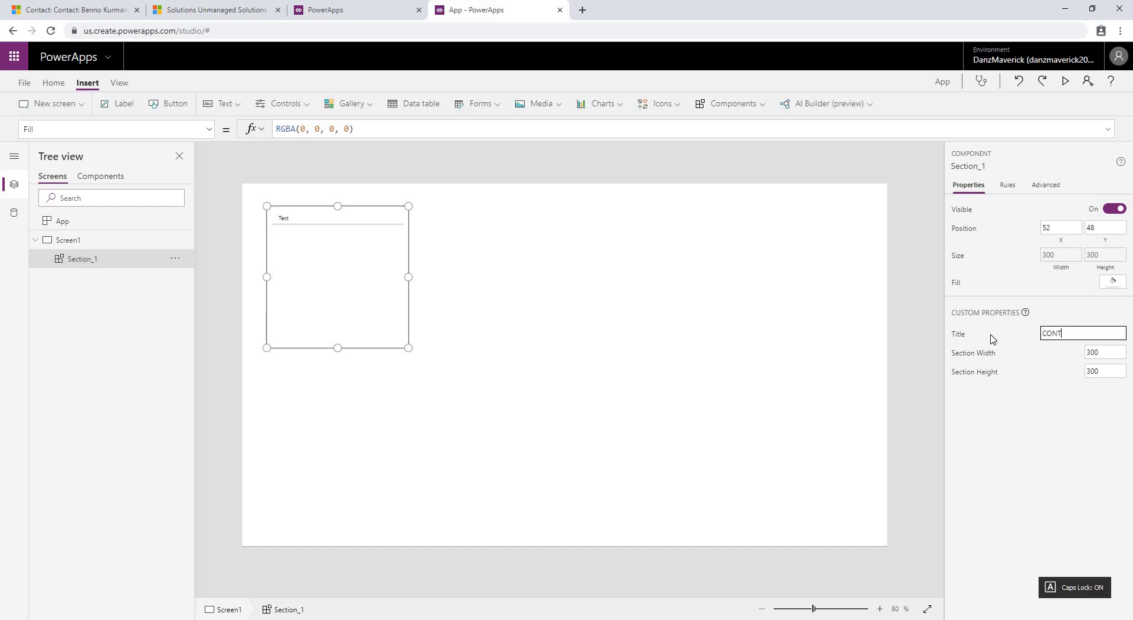
text(ACT INFORMATION)
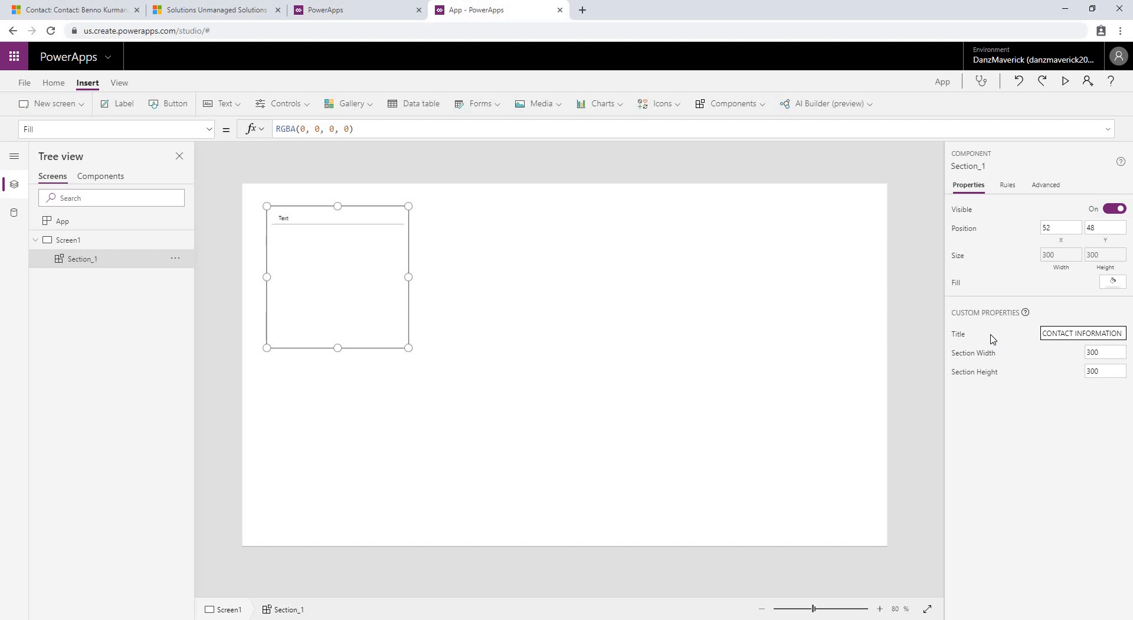
click(795, 358)
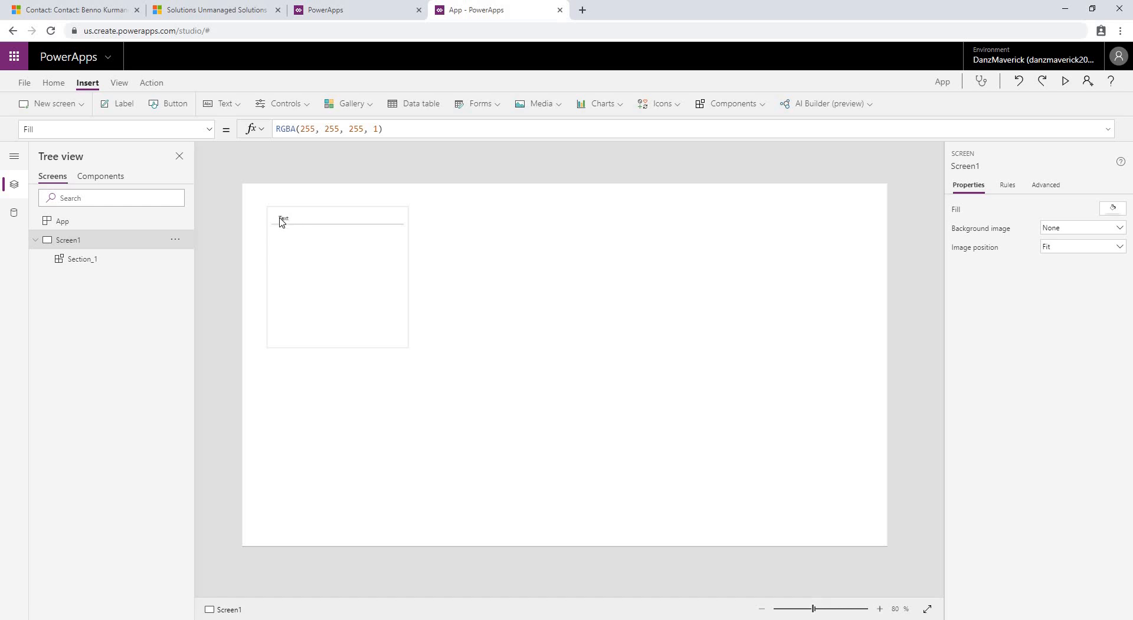
Set the Width property of secTitle in the Section component to the formula Section.SectionWidth-40
click(103, 179)
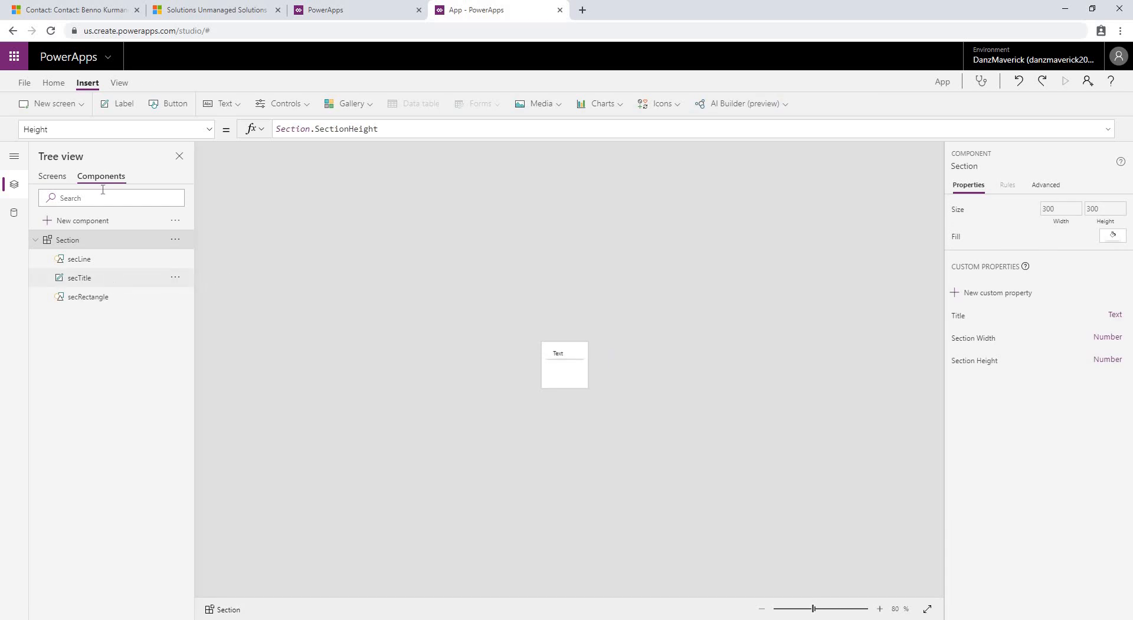
click(71, 284)
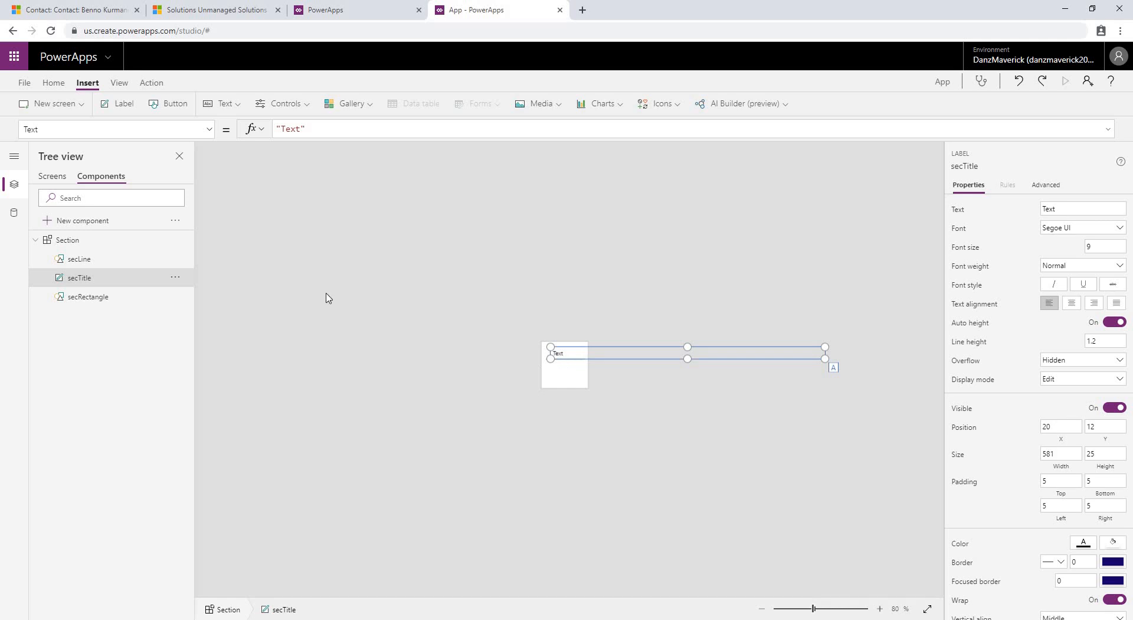
click(209, 131)
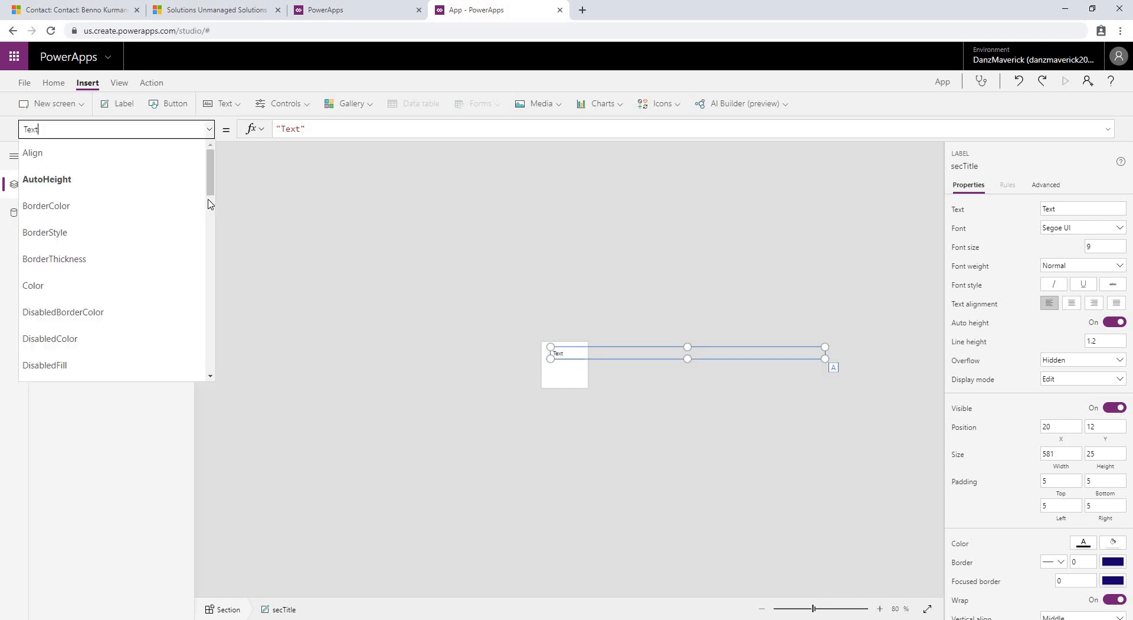
drag(212, 270, 205, 362)
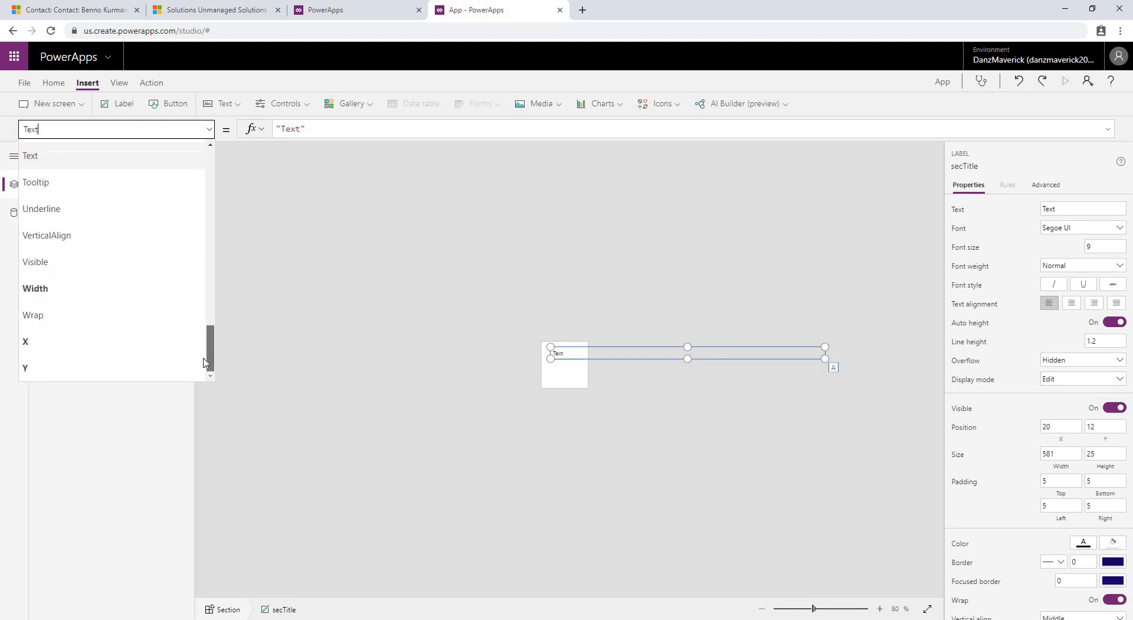
click(148, 288)
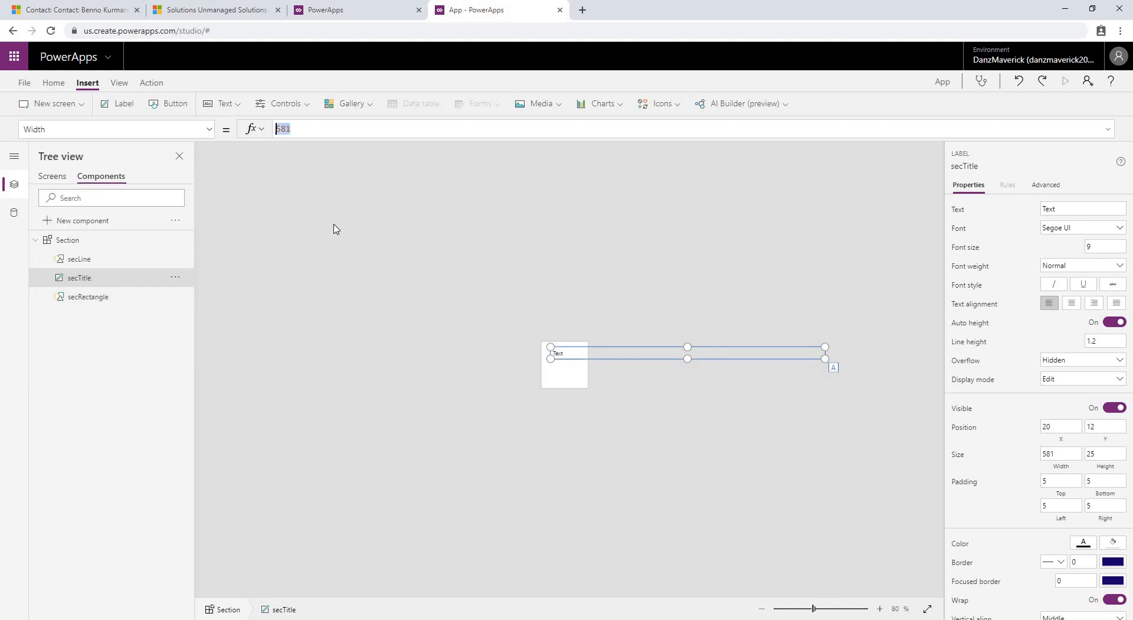
text(SECTION)
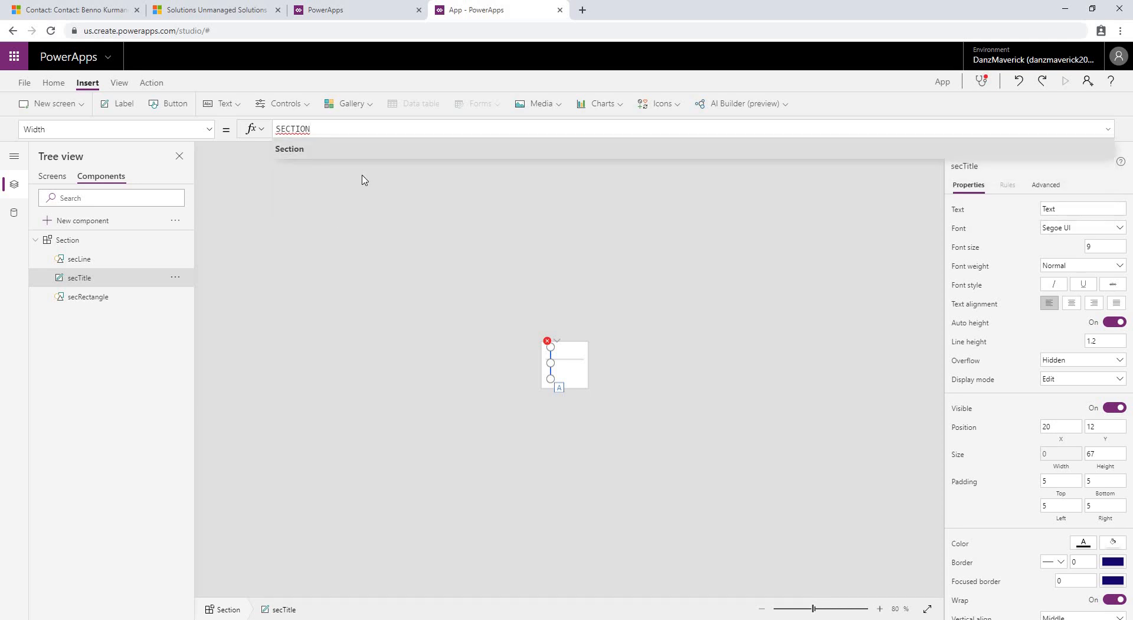
text(.sec)
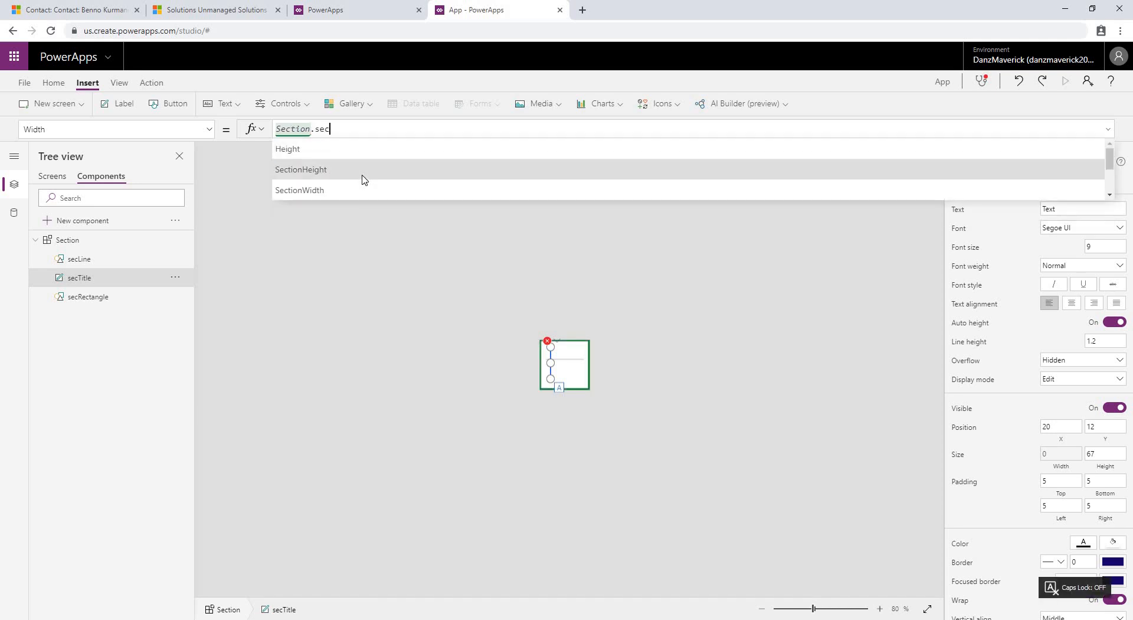
text(w)
key(Tab)
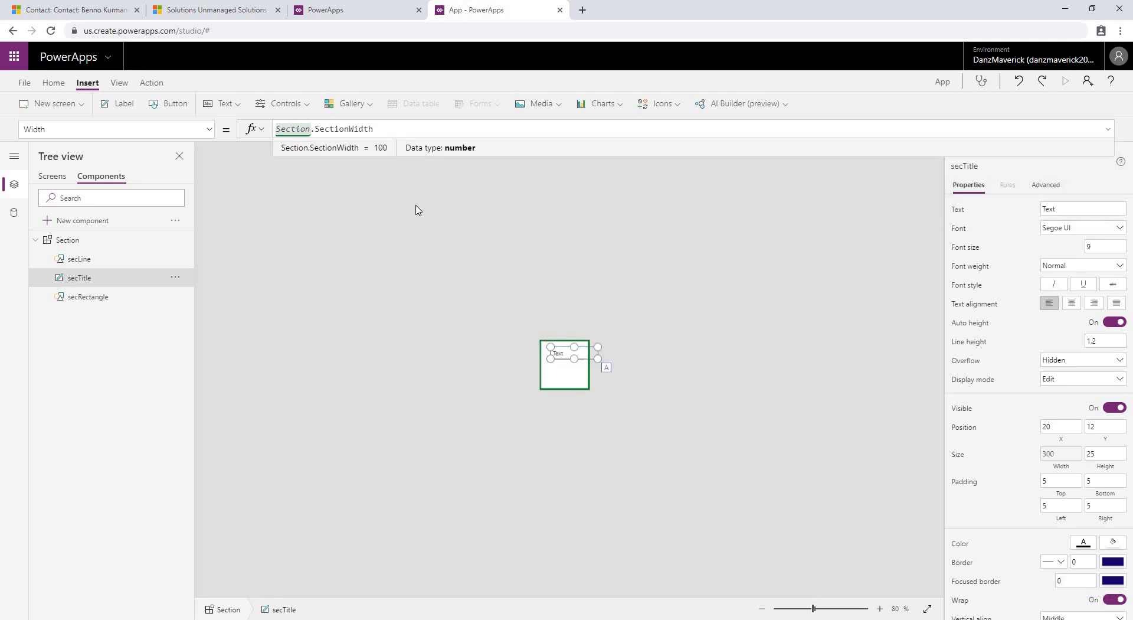
text(-)
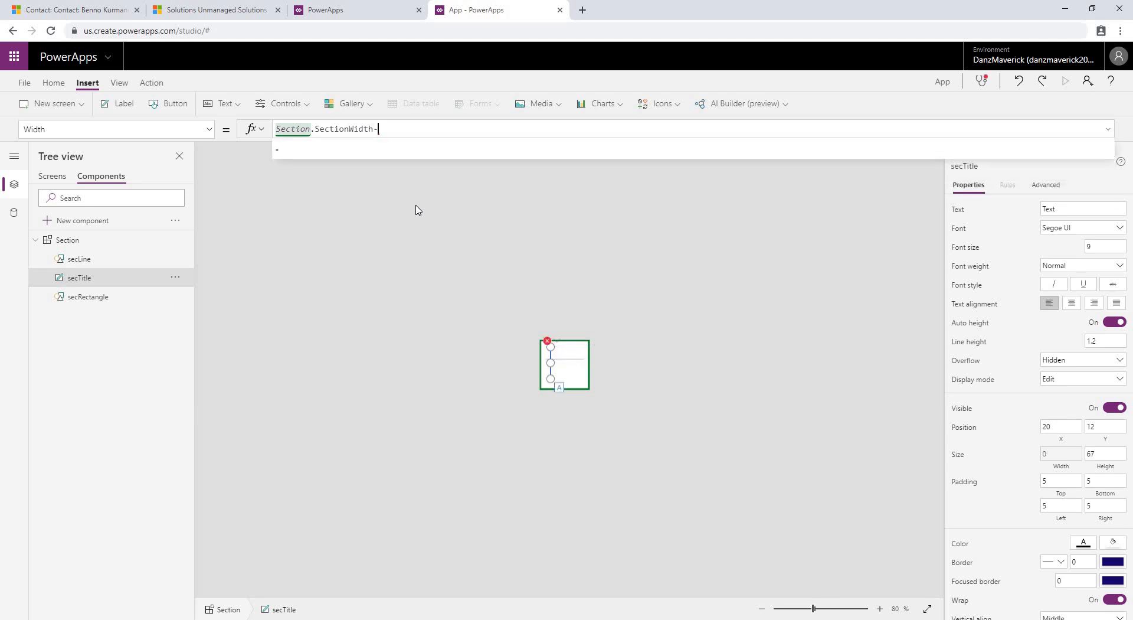
text(40)
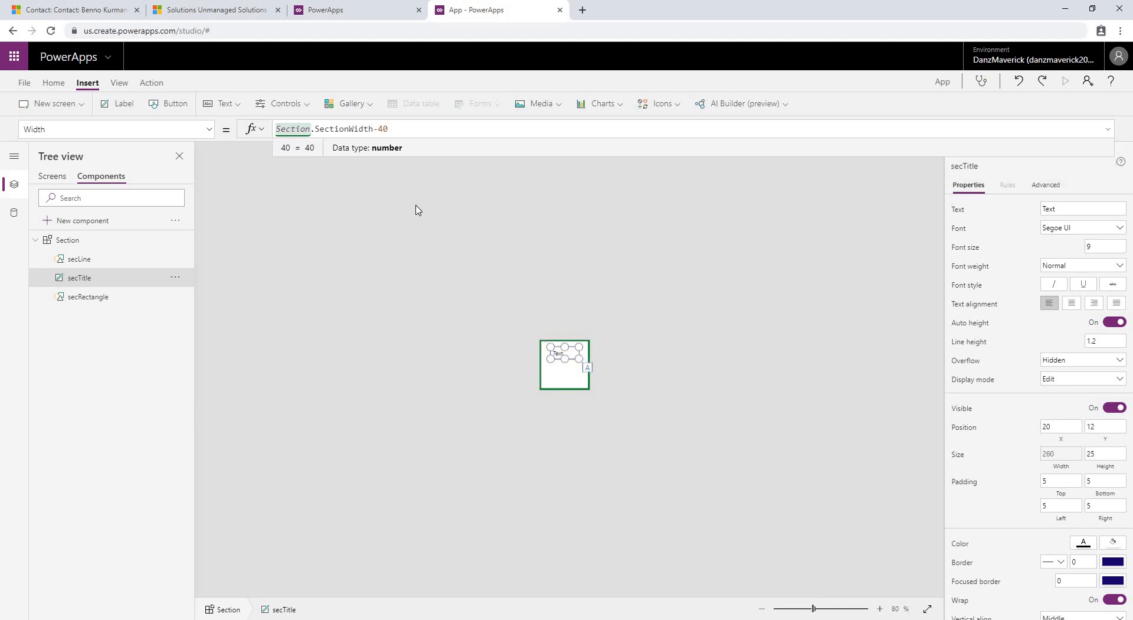
click(586, 348)
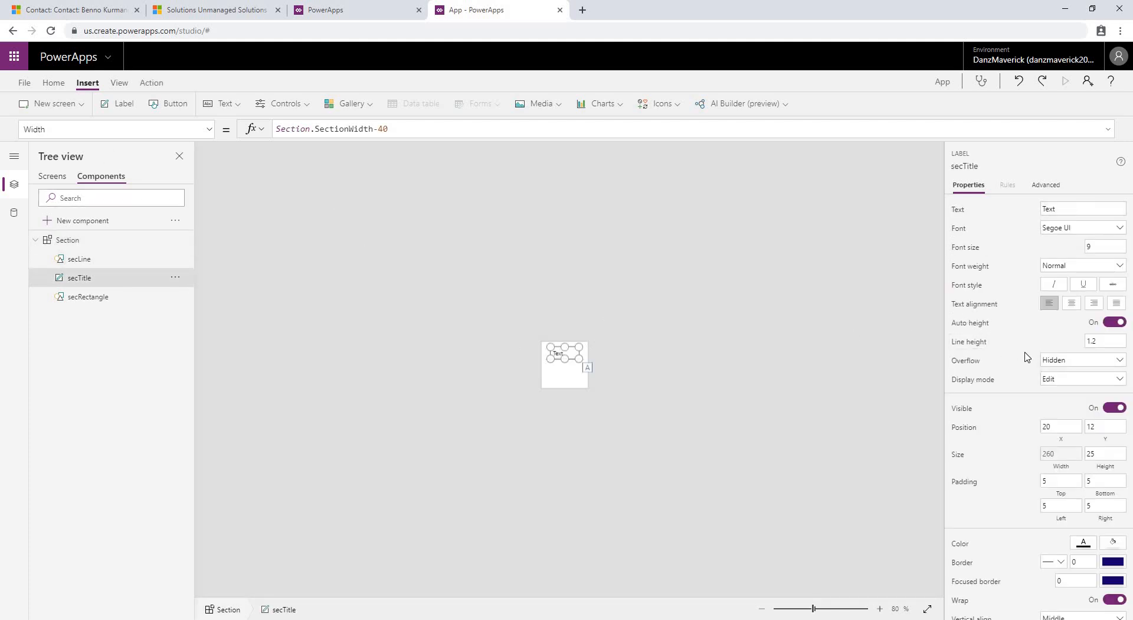
Set the font weight of the secTitle label to Semibold
scroll(1016, 366, down, 1)
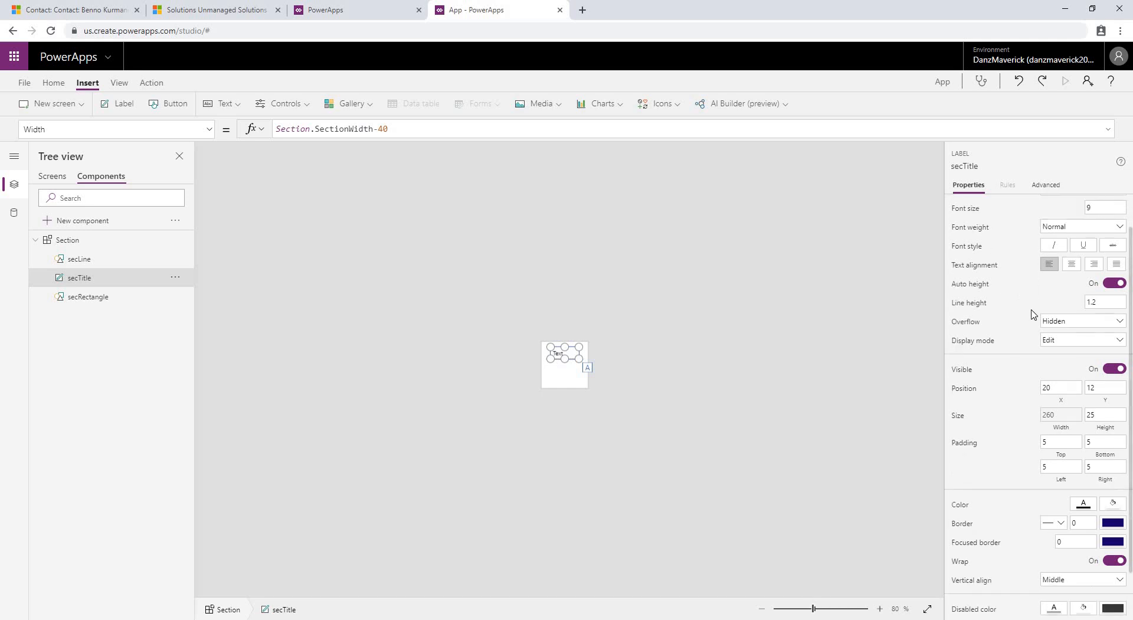
scroll(1029, 314, up, 1)
click(1071, 266)
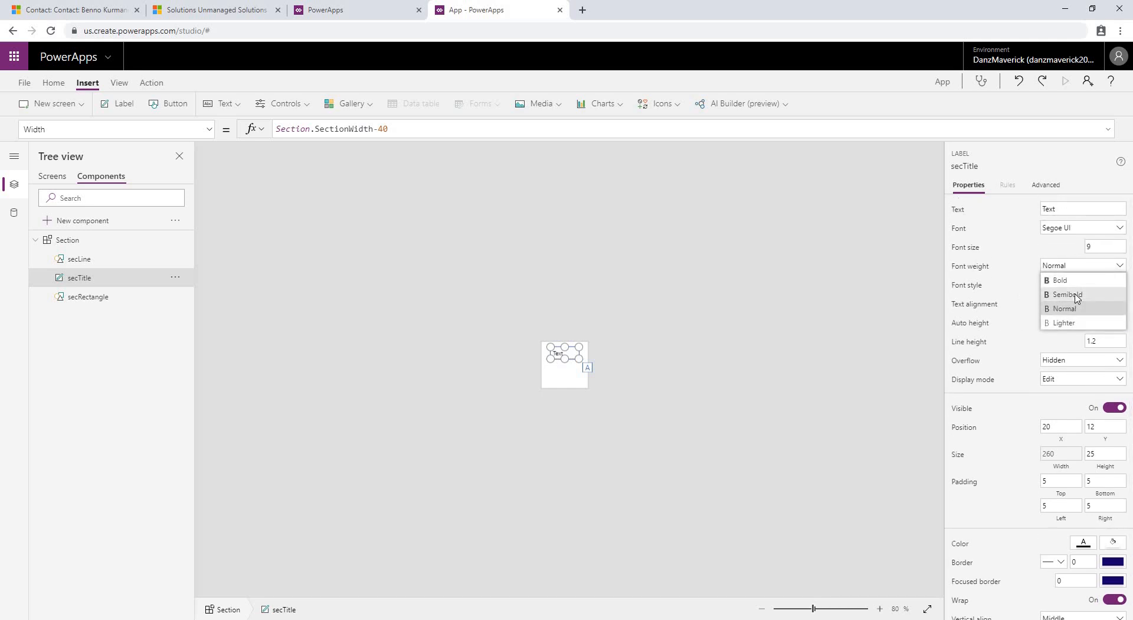
click(1075, 294)
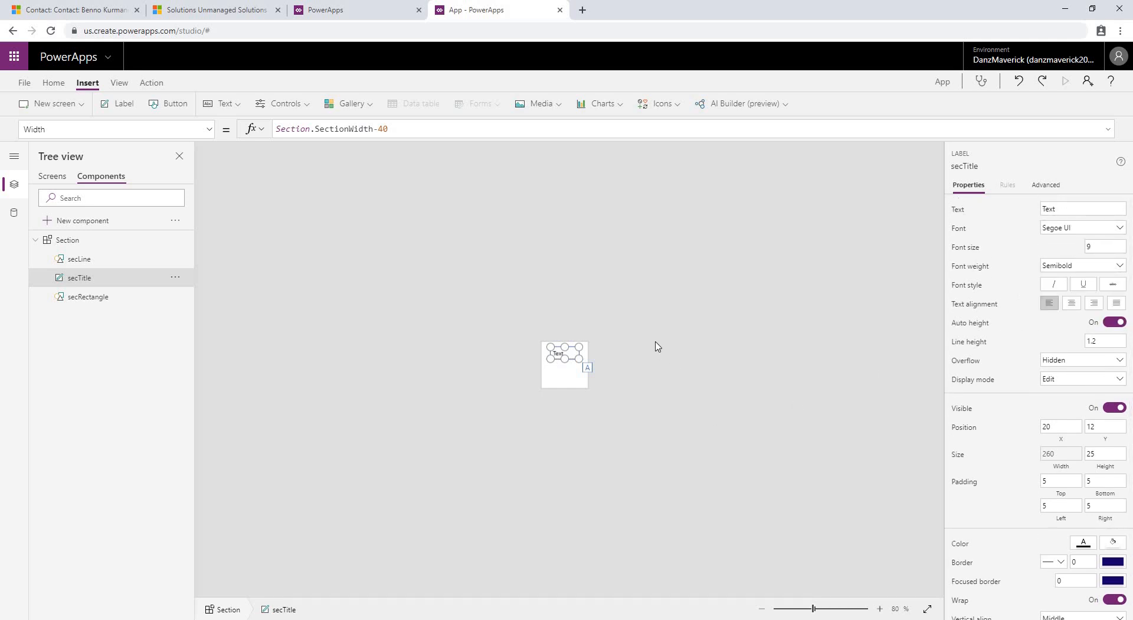
Set the Text property of secTitle to the formula Section.Title
click(208, 133)
click(133, 158)
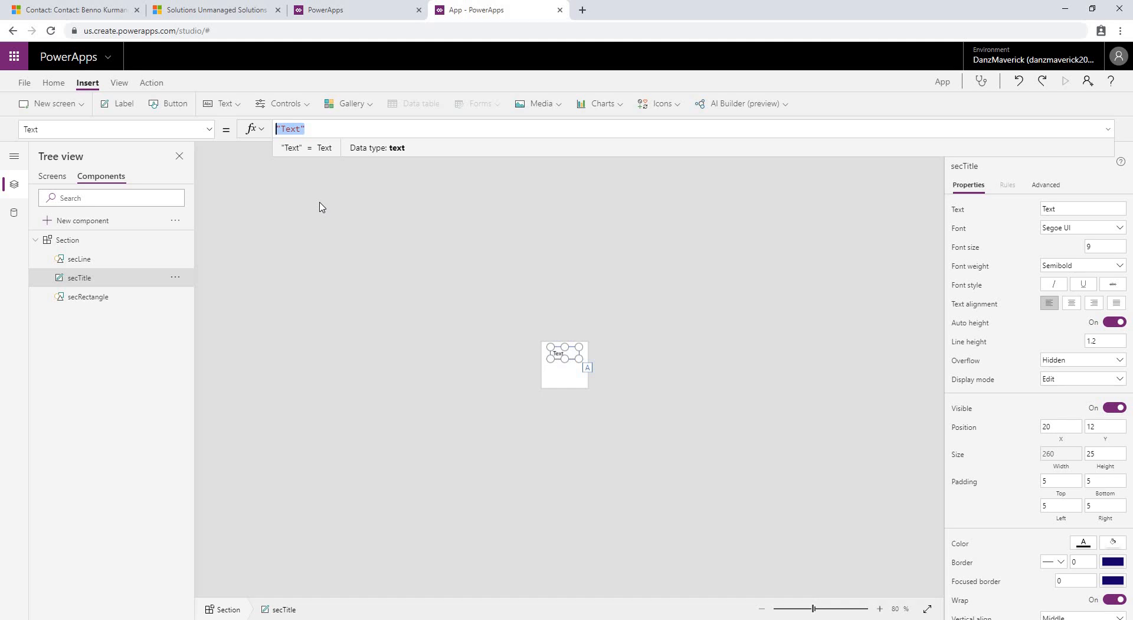
text(section)
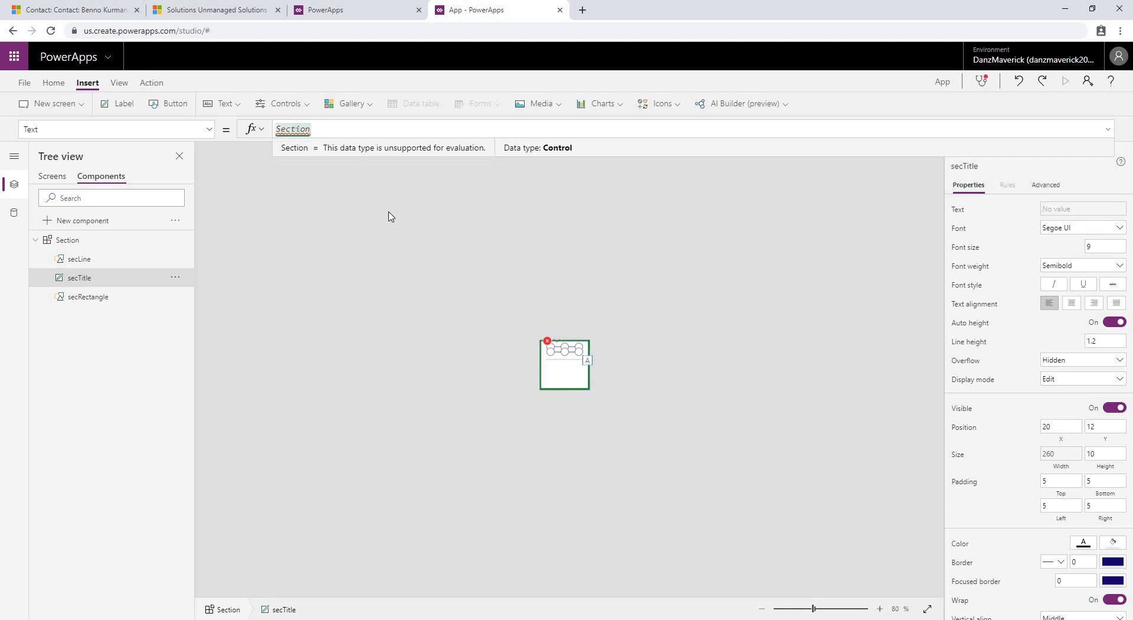
text(.tit)
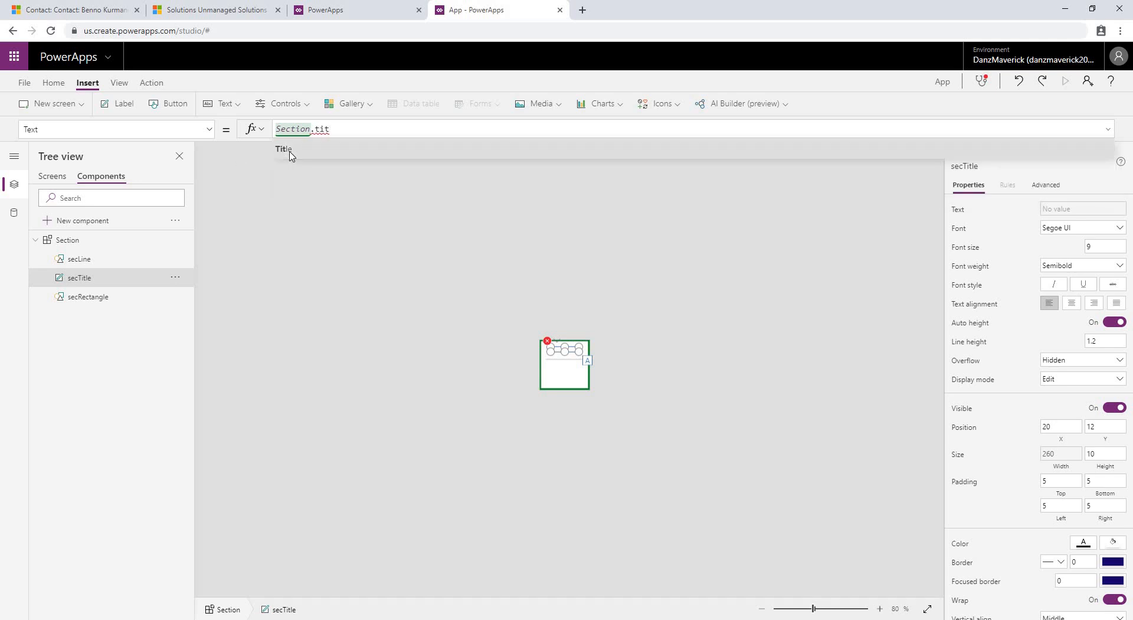
click(291, 151)
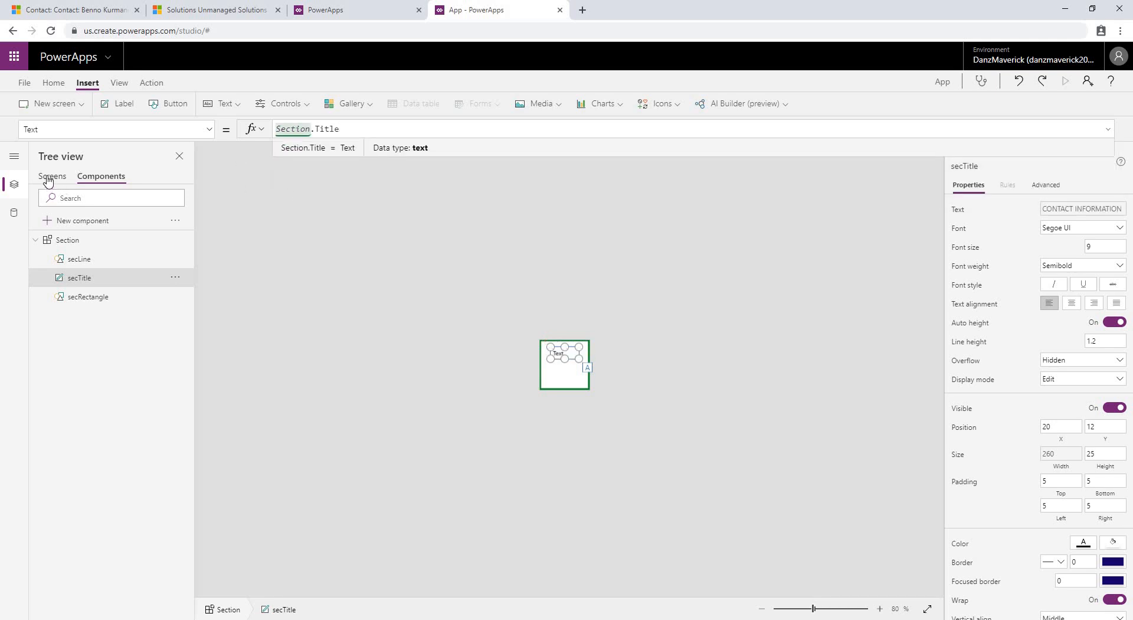
Try resizing the Section_1 instance on Screen1 freehand to about 521 by 342, and undo the resize
click(48, 179)
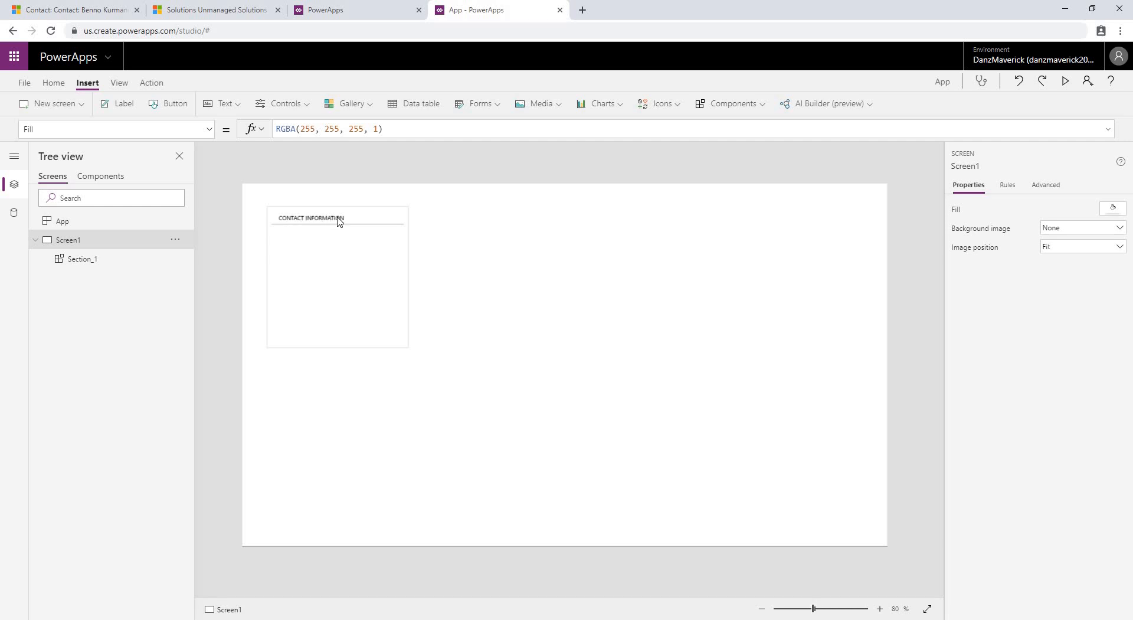
click(401, 312)
drag(408, 347, 513, 367)
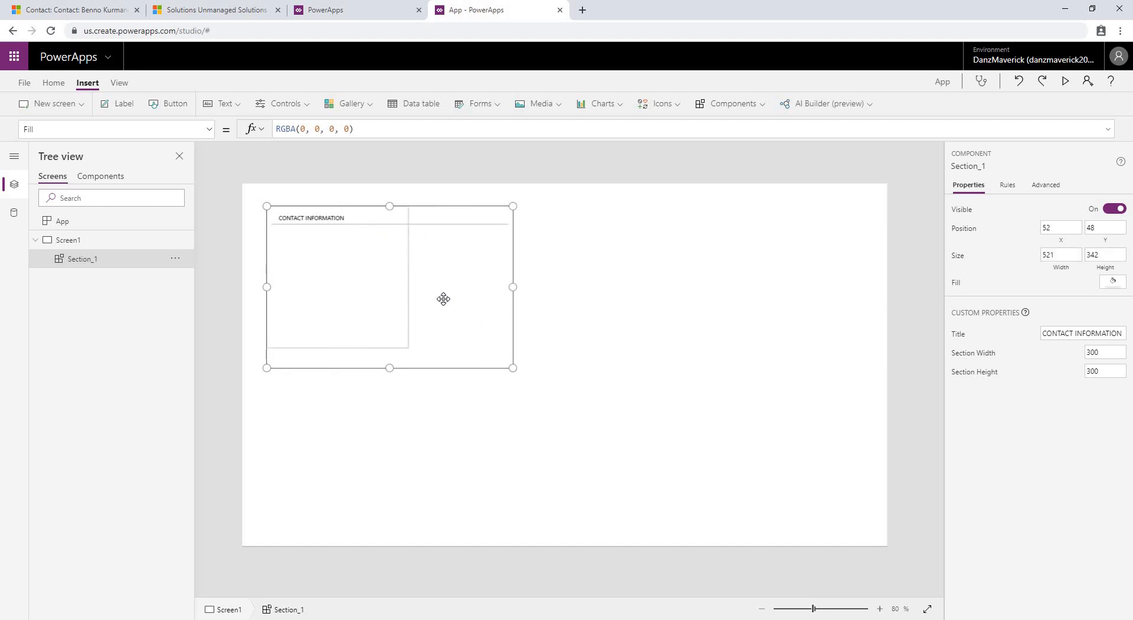
key(ctrl+z)
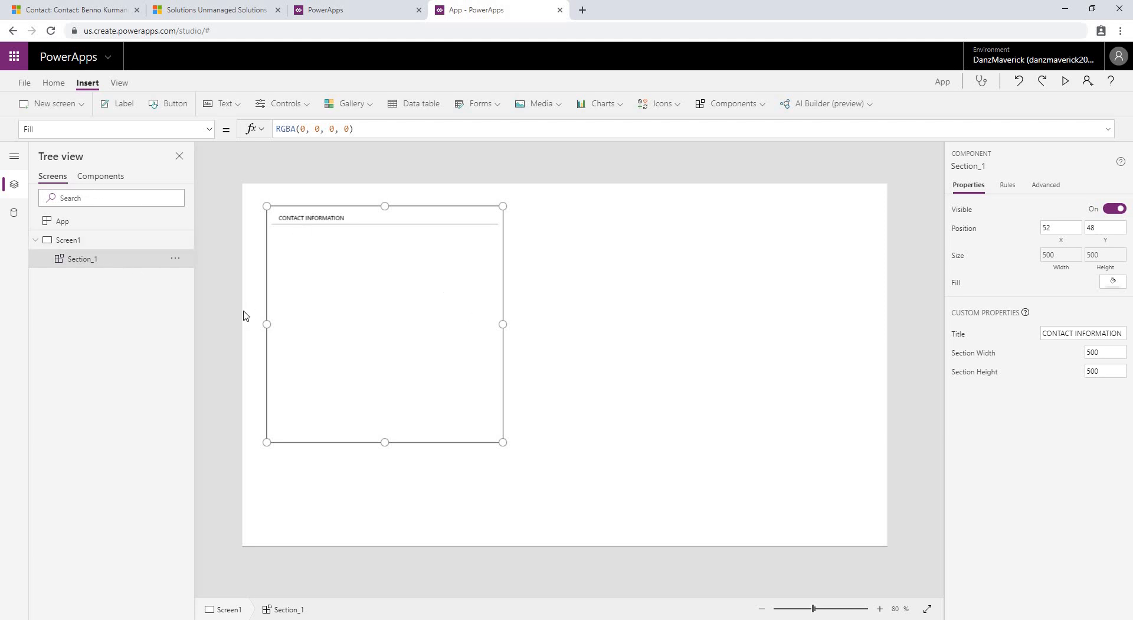
Test freehand resizing of the Section_1 instance by shrinking it to about 255 by 230 and enlarging it to about 786 by 540
drag(503, 441, 387, 314)
click(393, 300)
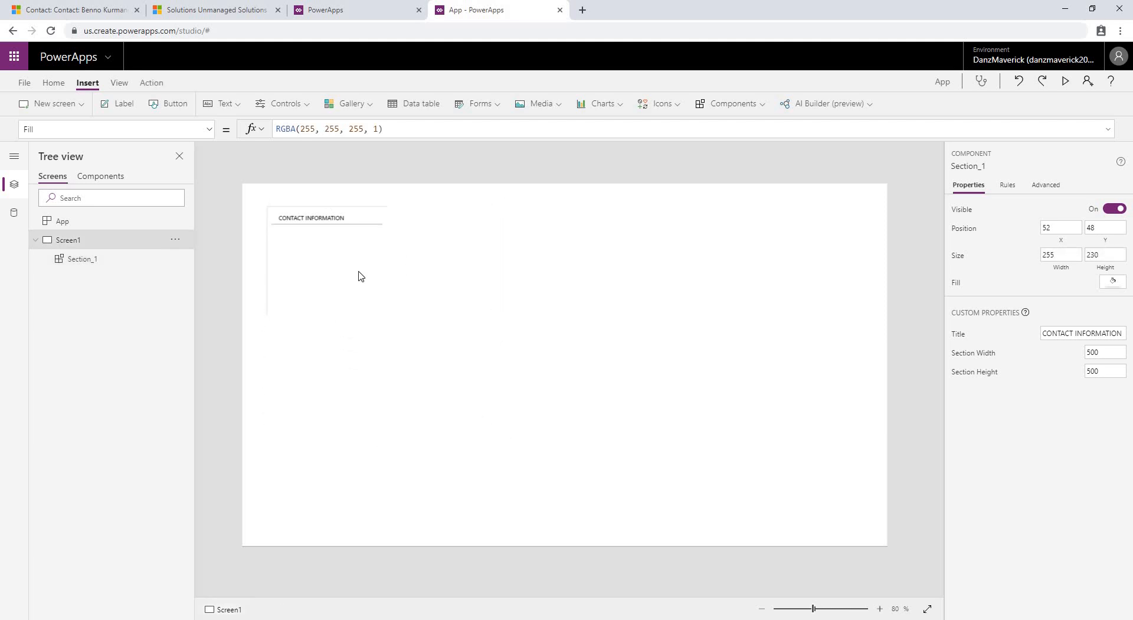
click(358, 271)
drag(387, 314, 637, 460)
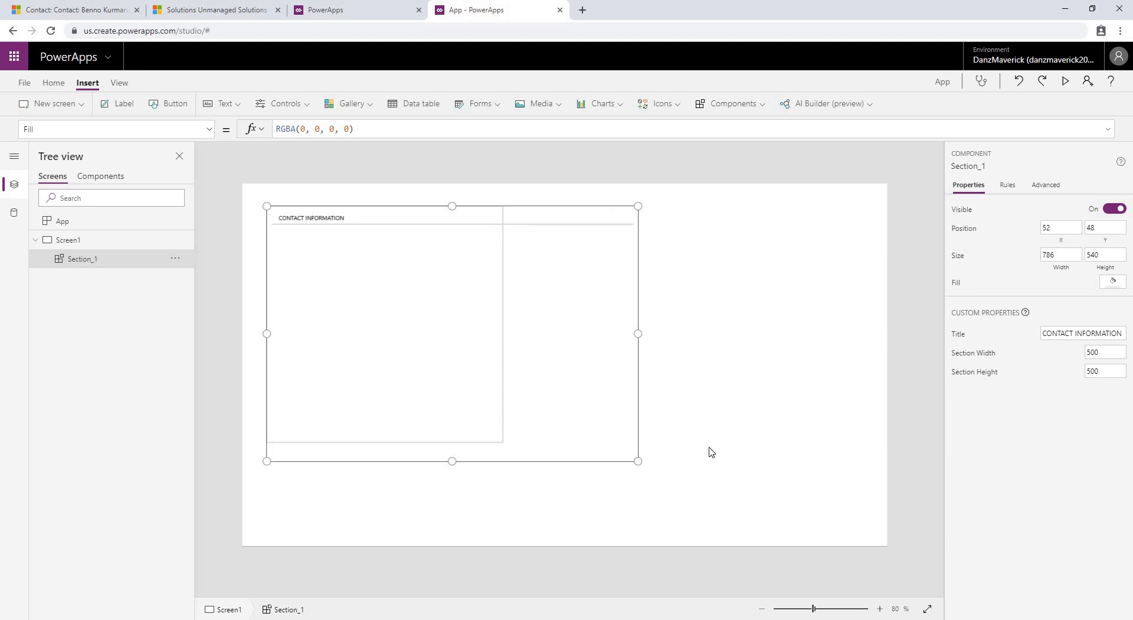
click(481, 214)
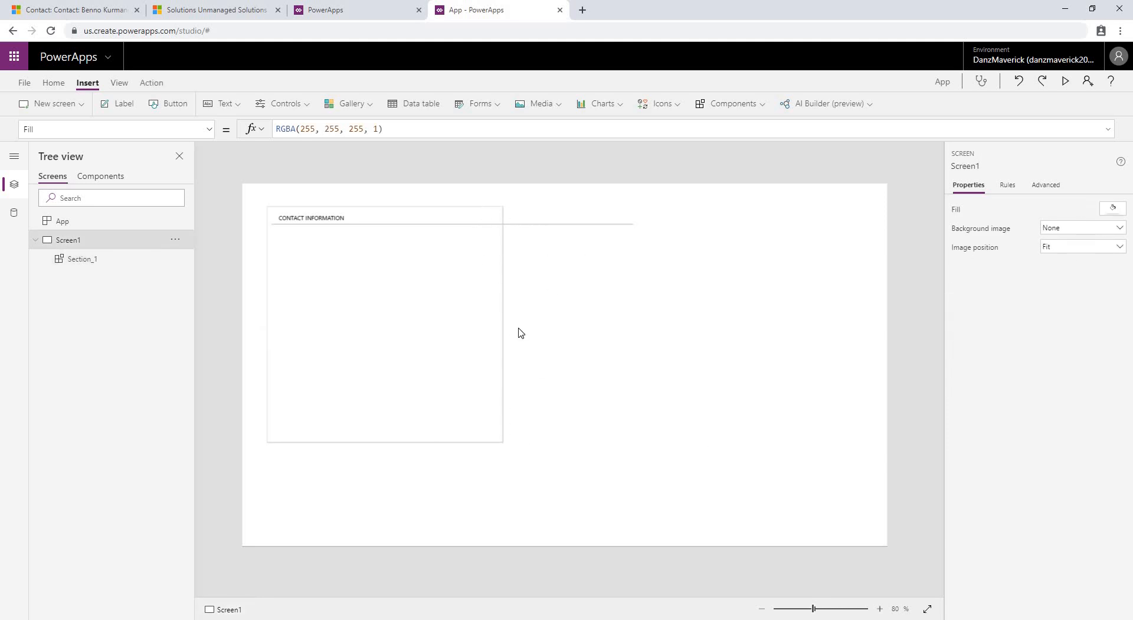
Shrink the Section_1 instance freehand to about 227 by 146 and return to the Section component definition
click(621, 403)
drag(640, 455, 601, 476)
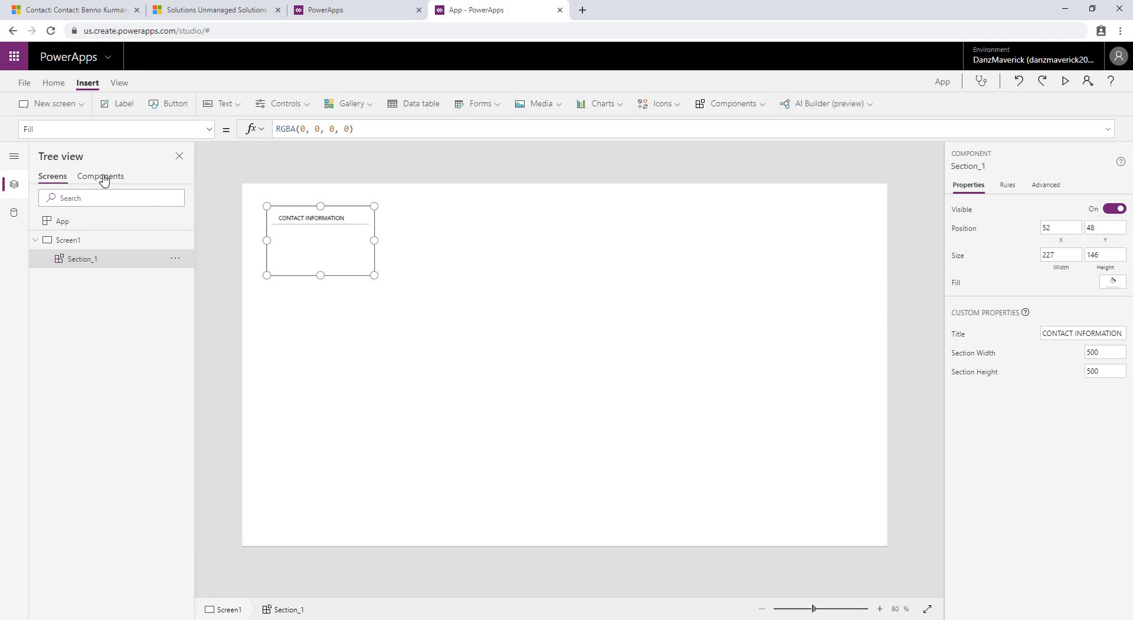
click(103, 179)
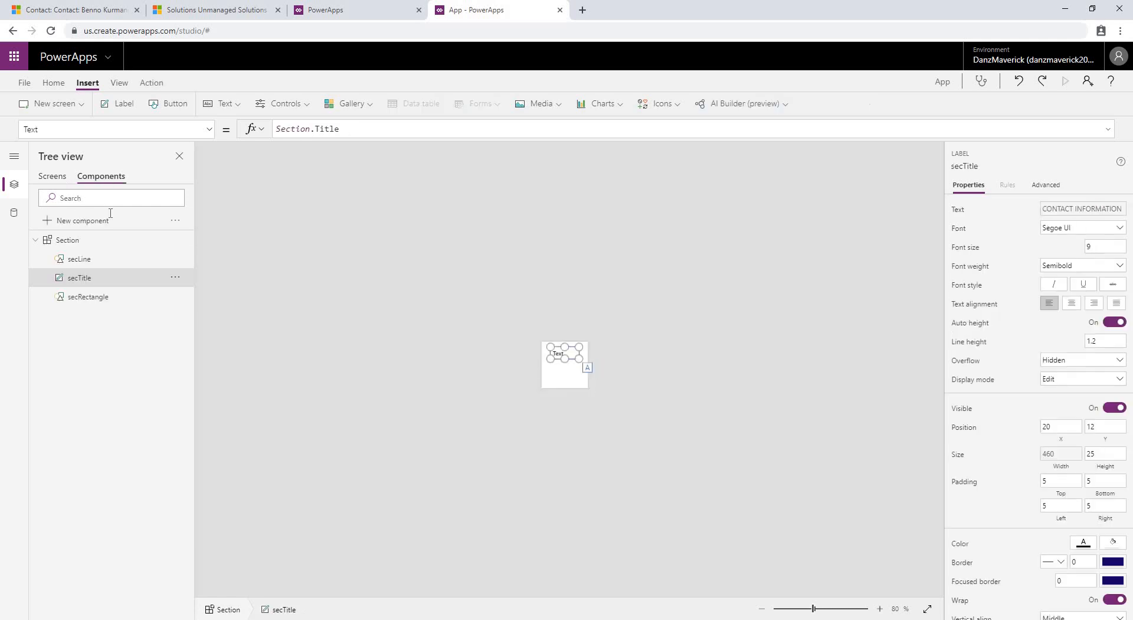
Set the Height property of secRectangle in the Section component to the formula Section.Height
click(107, 299)
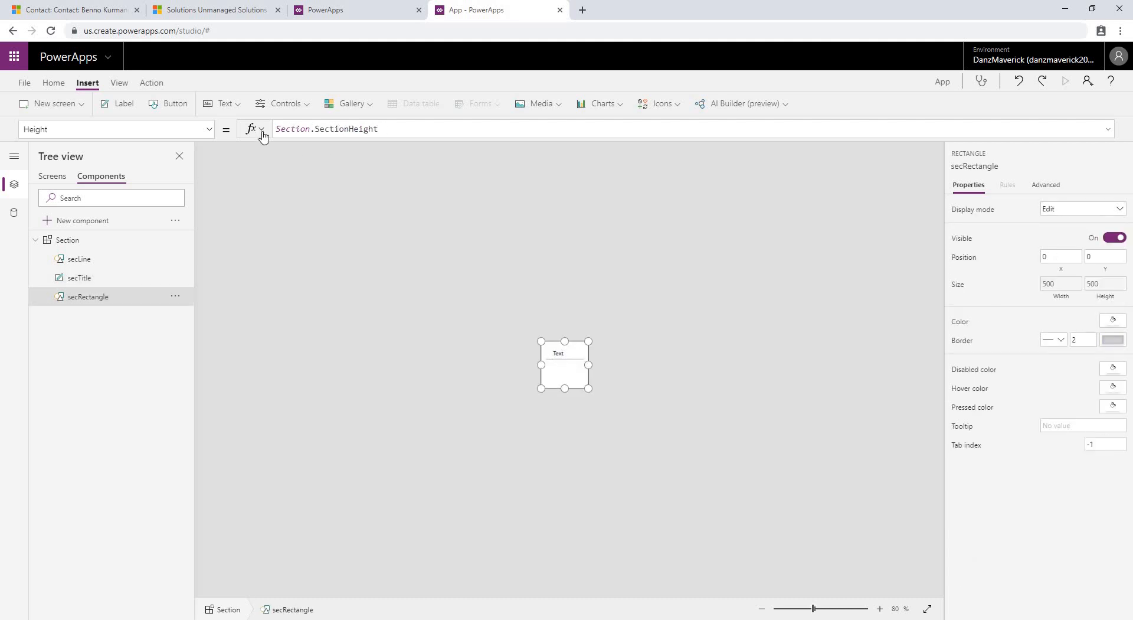
drag(383, 130, 264, 137)
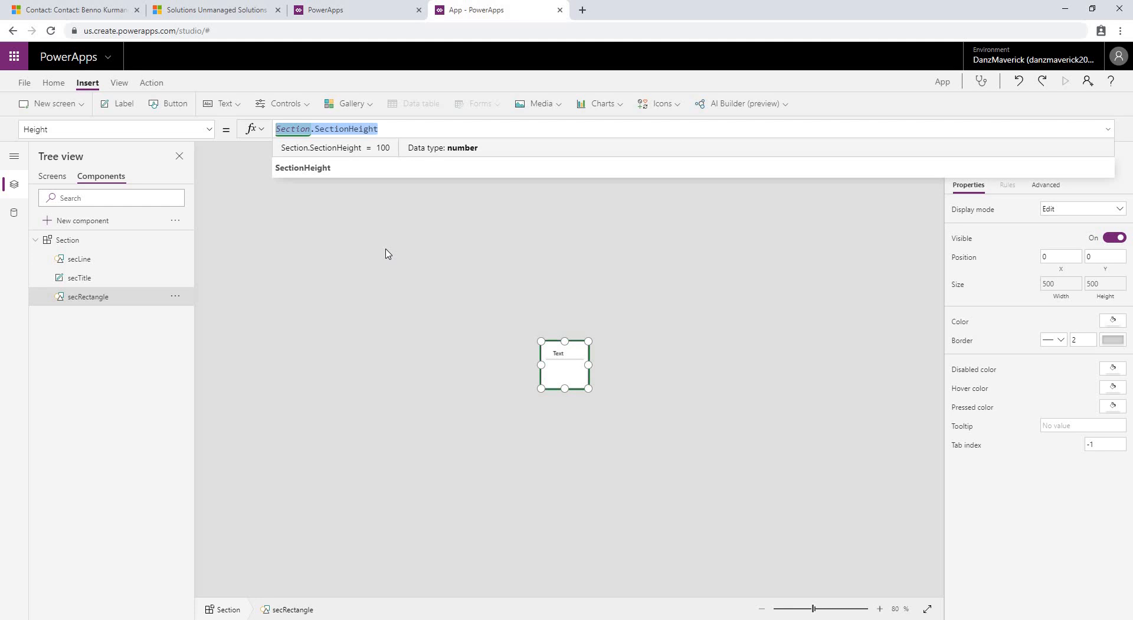
double_click(356, 128)
text(Height)
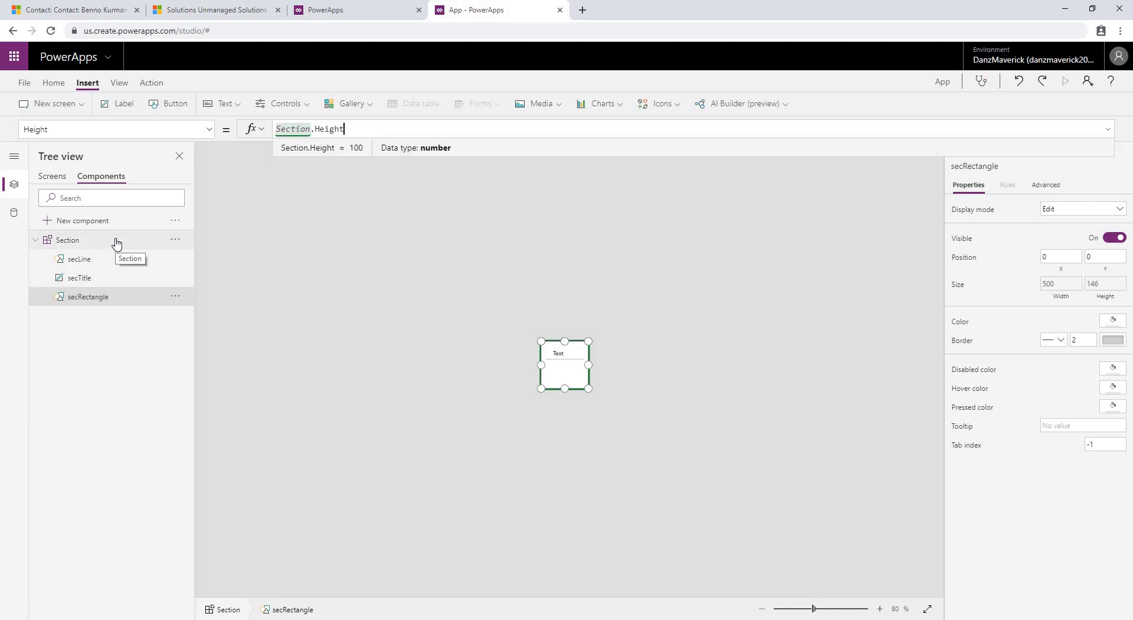
click(289, 265)
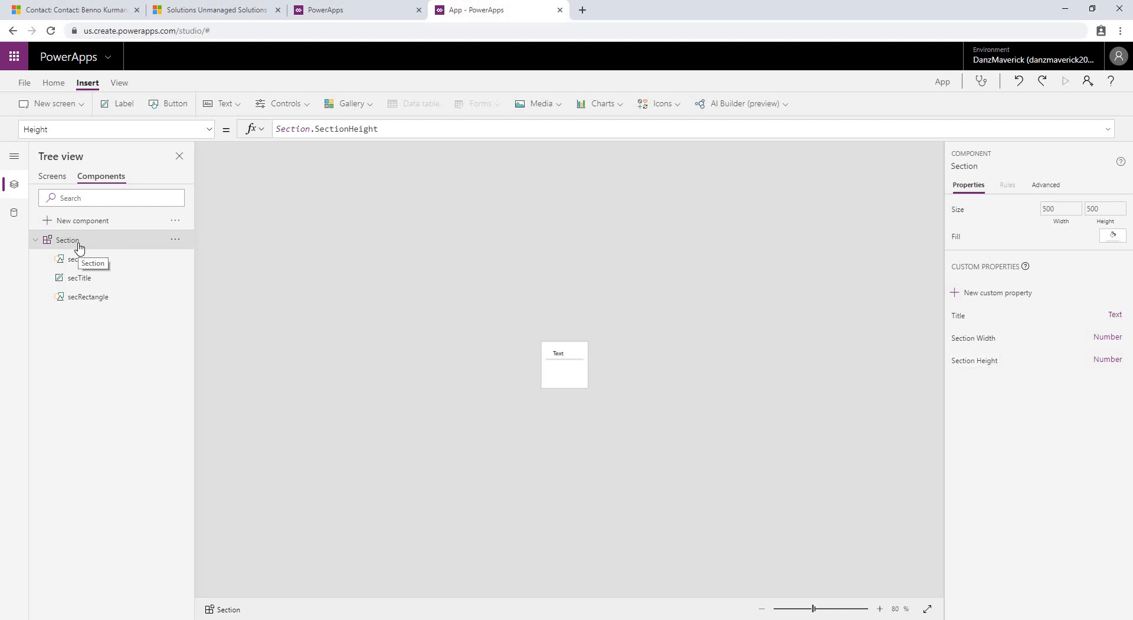
Set the Width property of secRectangle to the formula Section.Width
click(89, 303)
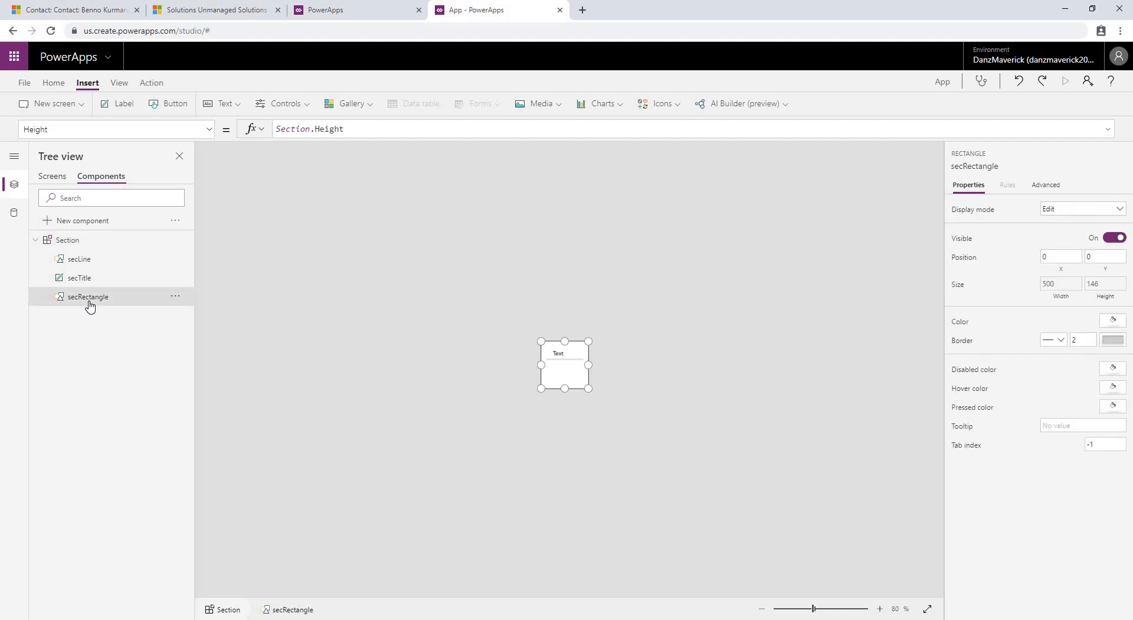
click(209, 129)
click(144, 342)
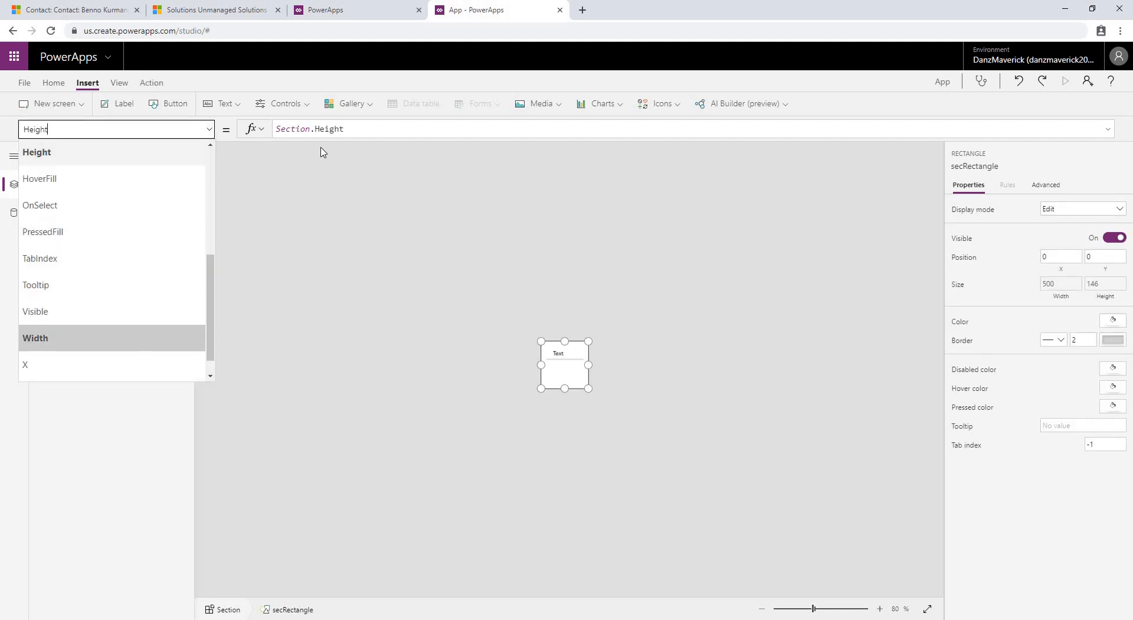
click(360, 130)
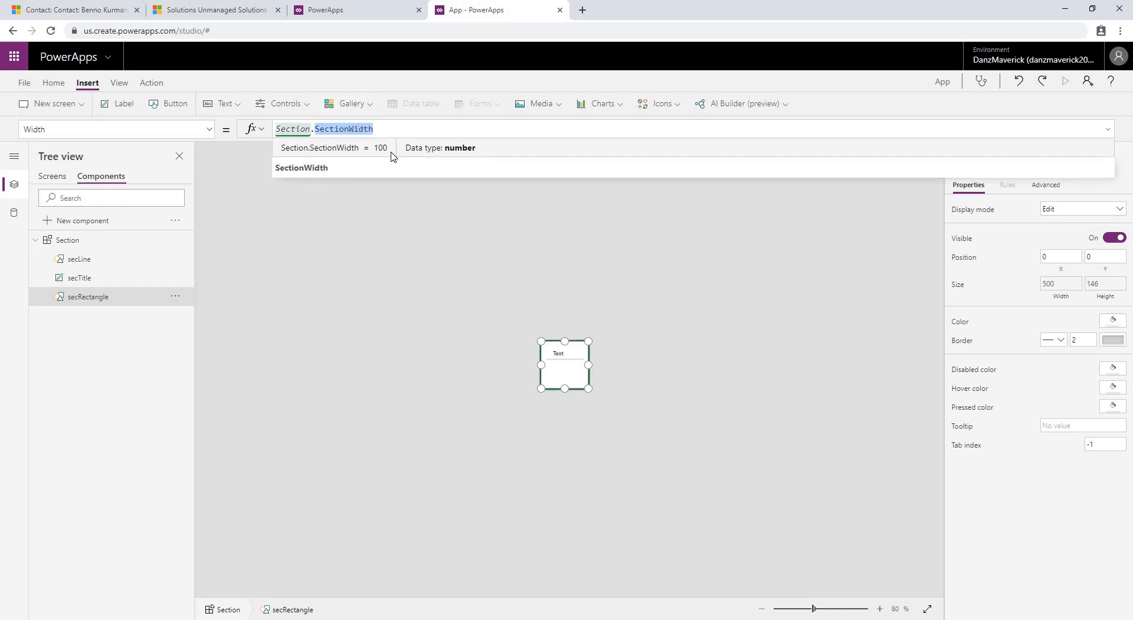
text(Width)
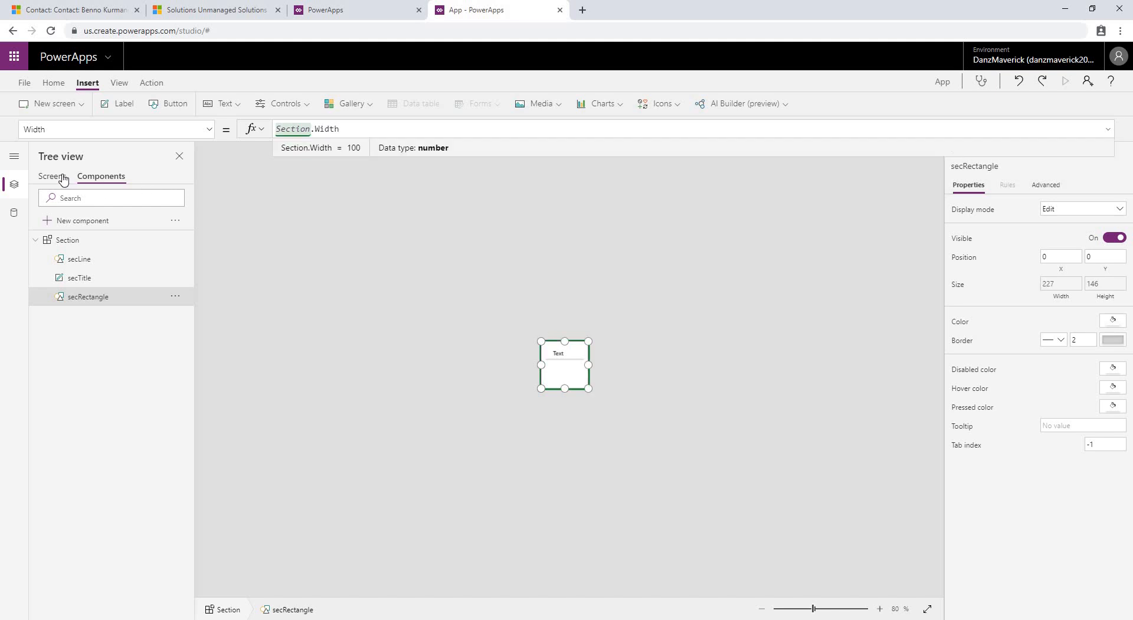
Test freehand resizing of the Section_1 instance on Screen1 by enlarging it to about 660 by 418 and narrowing it to about 512 by 415
click(63, 179)
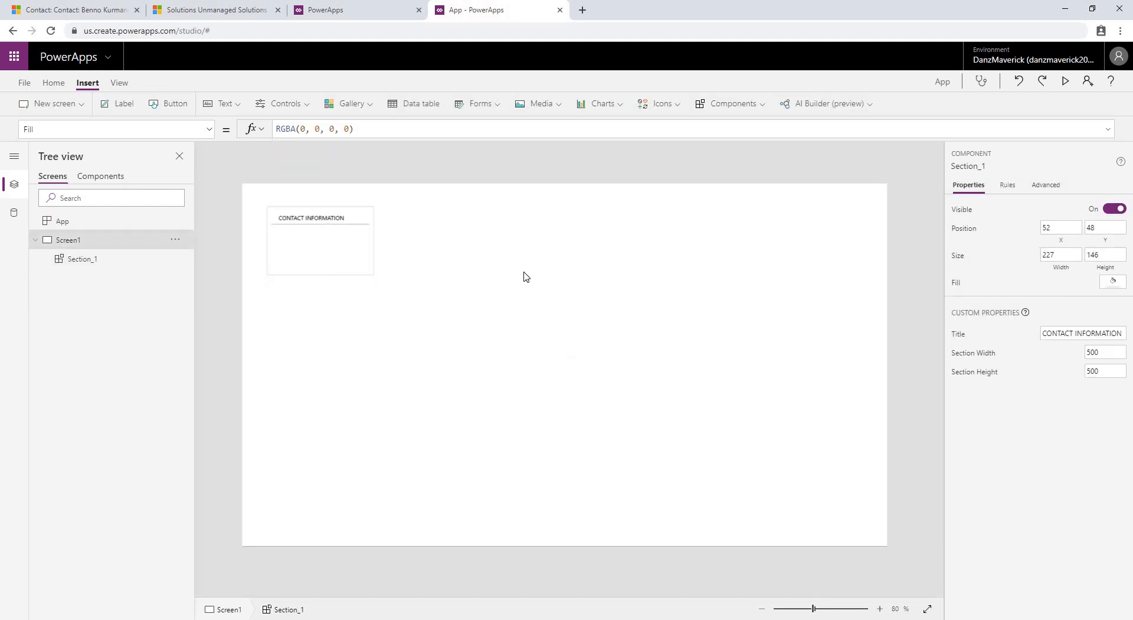
click(526, 277)
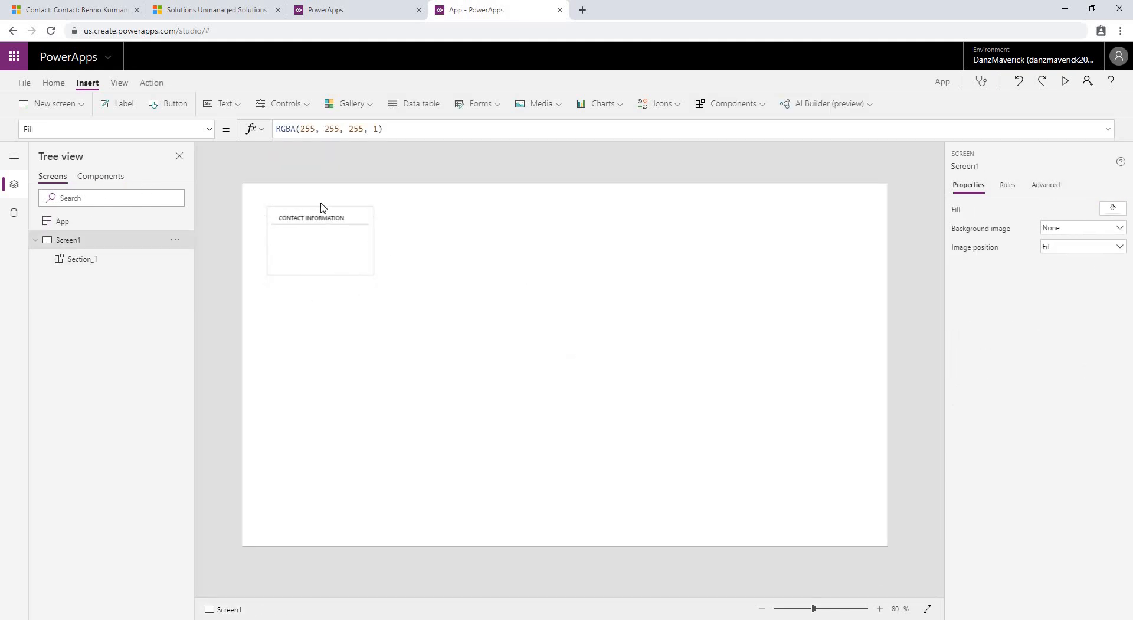
click(332, 265)
drag(374, 275, 579, 403)
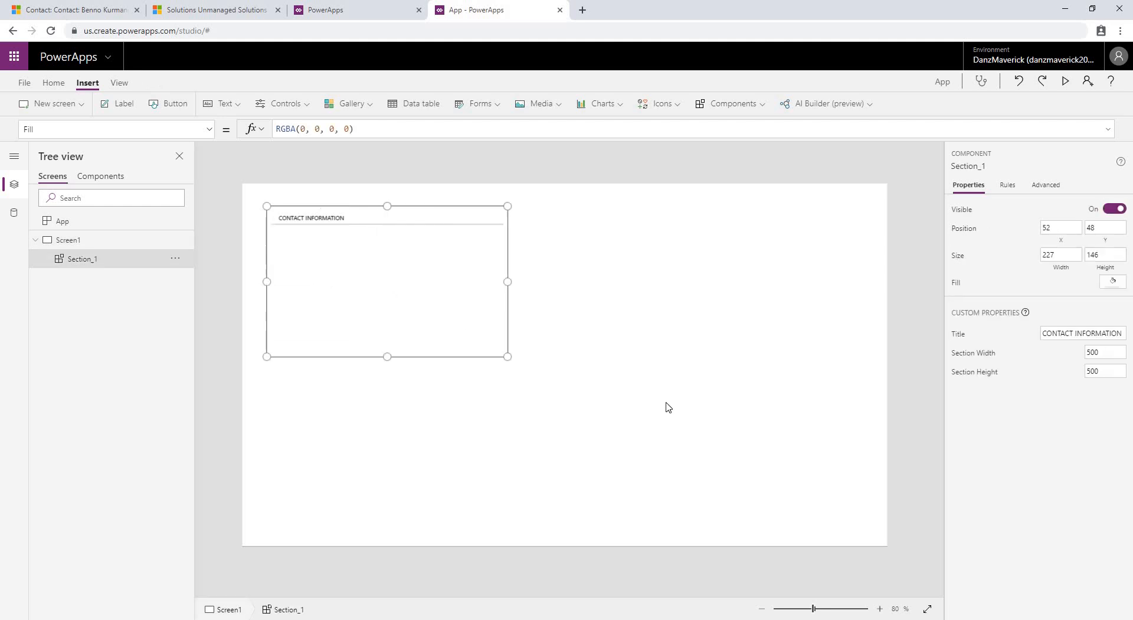
click(699, 399)
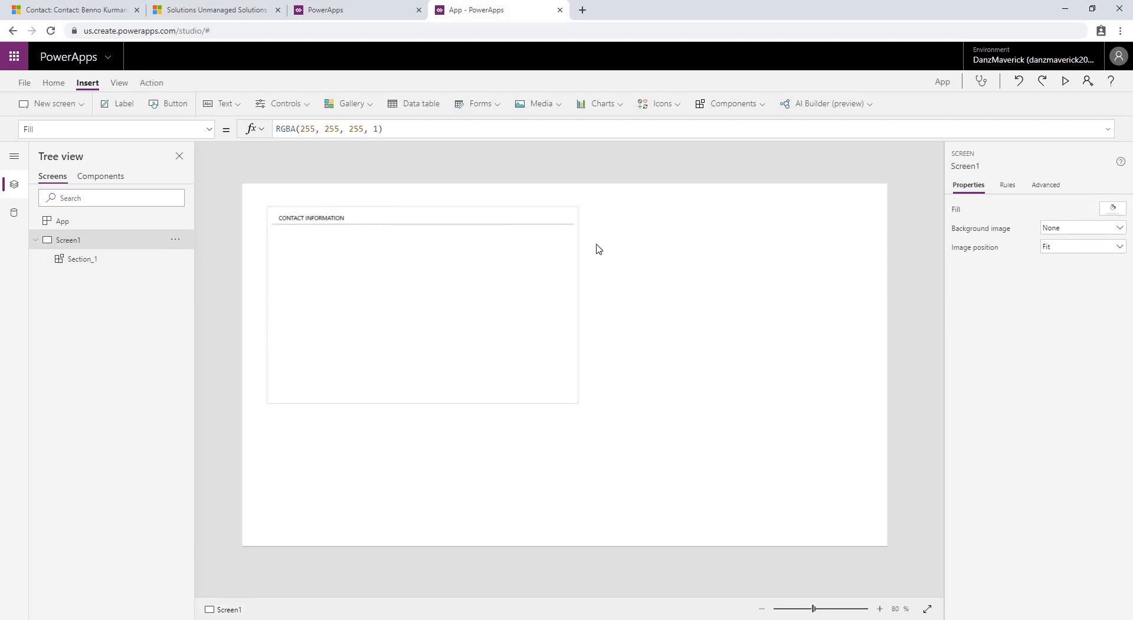
click(564, 361)
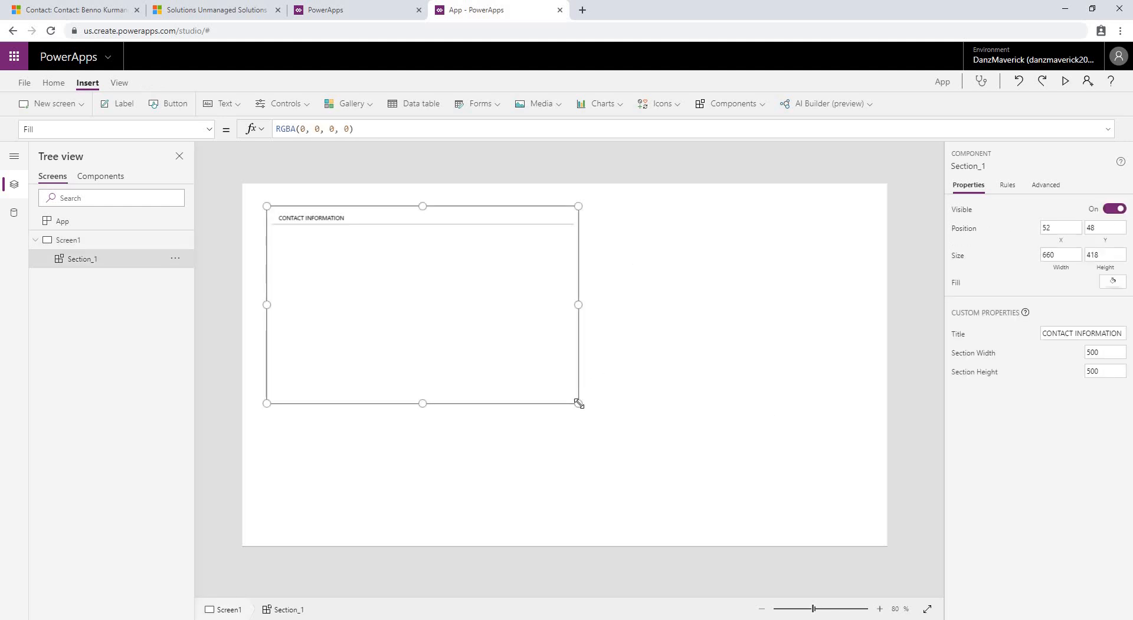
drag(578, 403, 509, 402)
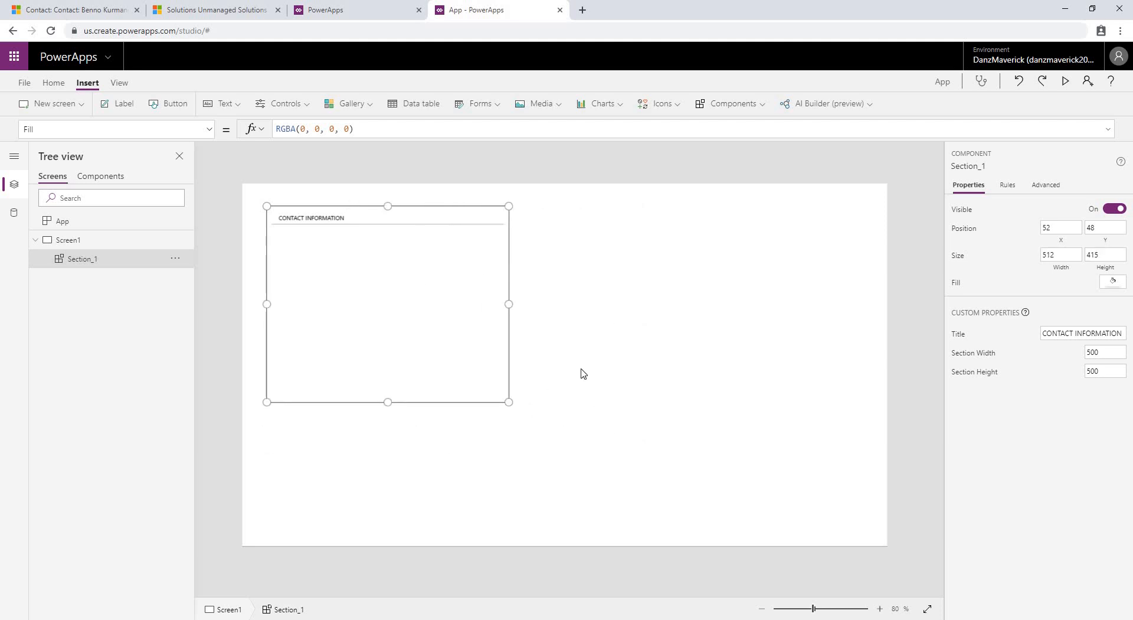
click(537, 220)
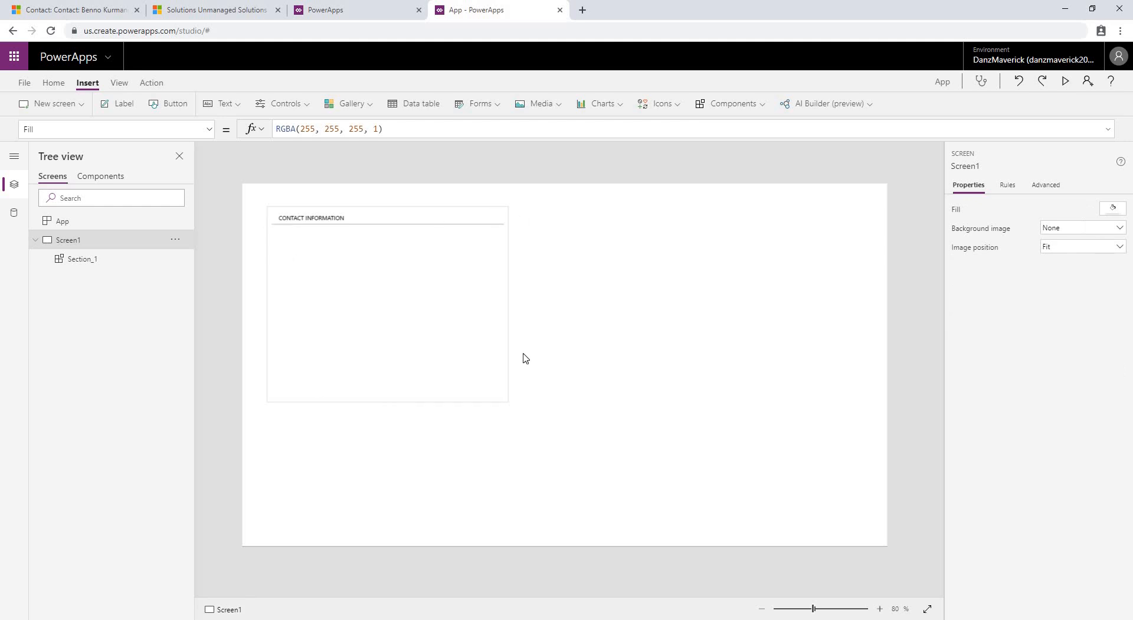